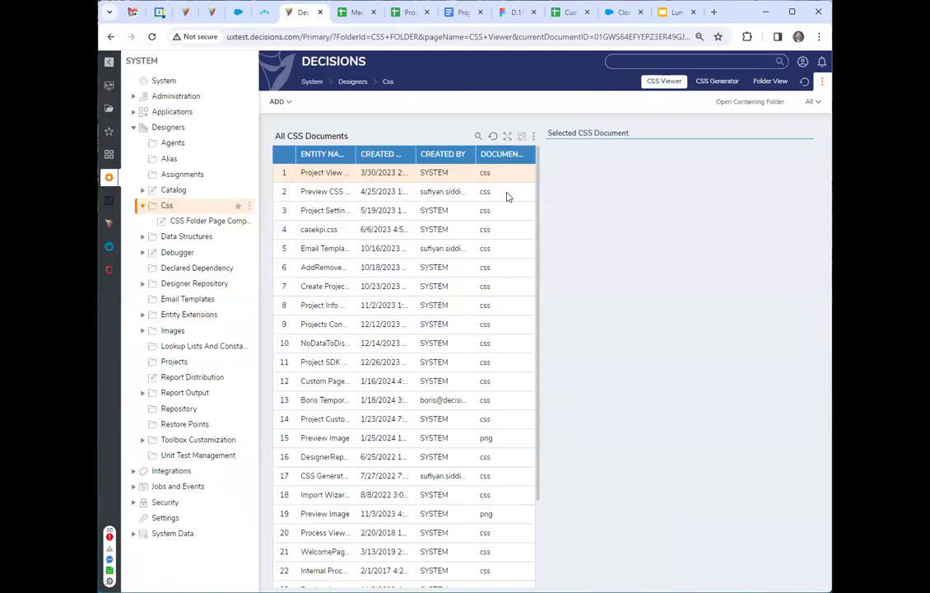
Preview the contents of casekpi.css from the list of all CSS documents.
left_click(508, 213)
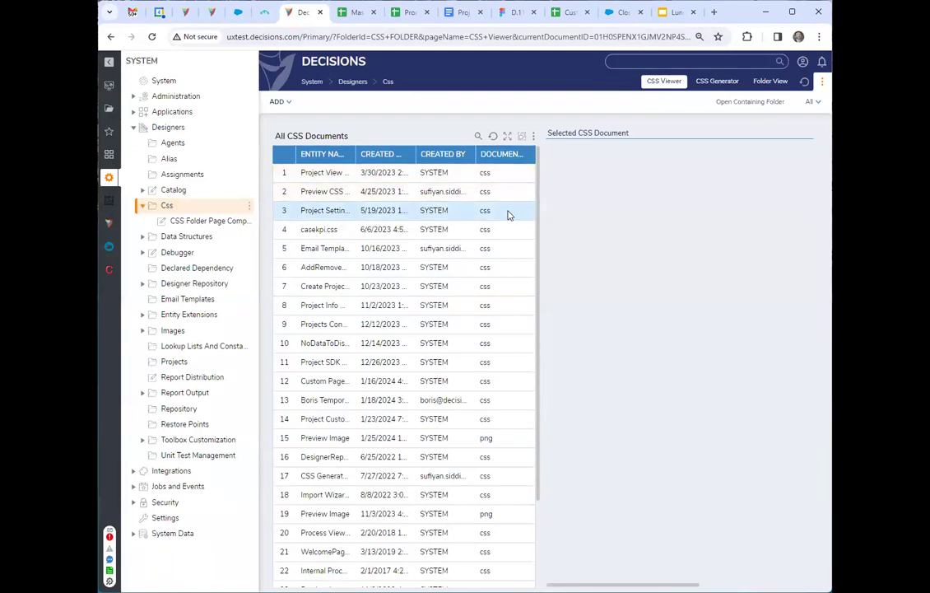
left_click(506, 233)
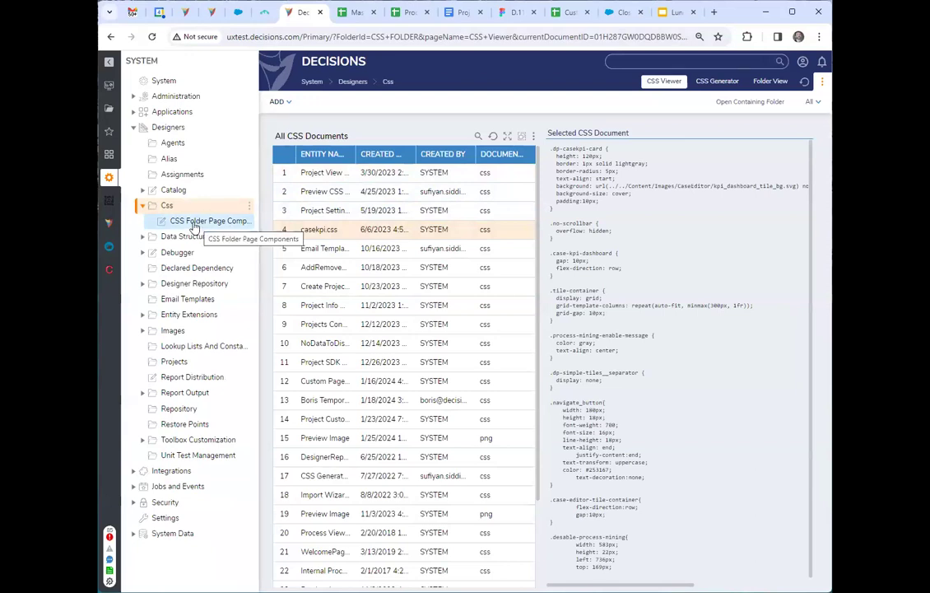
scroll(741, 491, "down", 4)
scroll(744, 505, "up", 4)
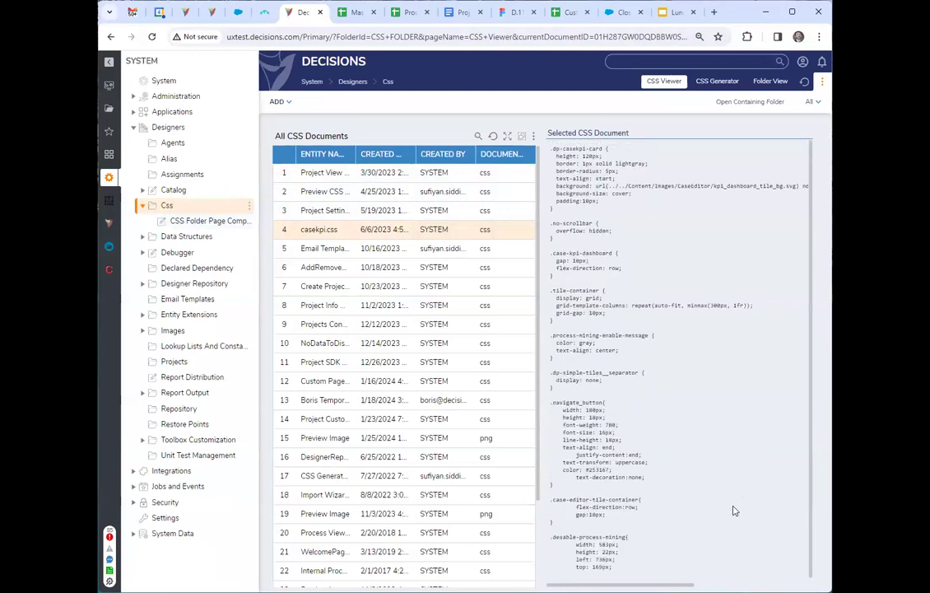
Open the Css Document Details page from CSS Folder Page Components, and open the flow behind its Selected CSS Document part.
left_click(191, 222)
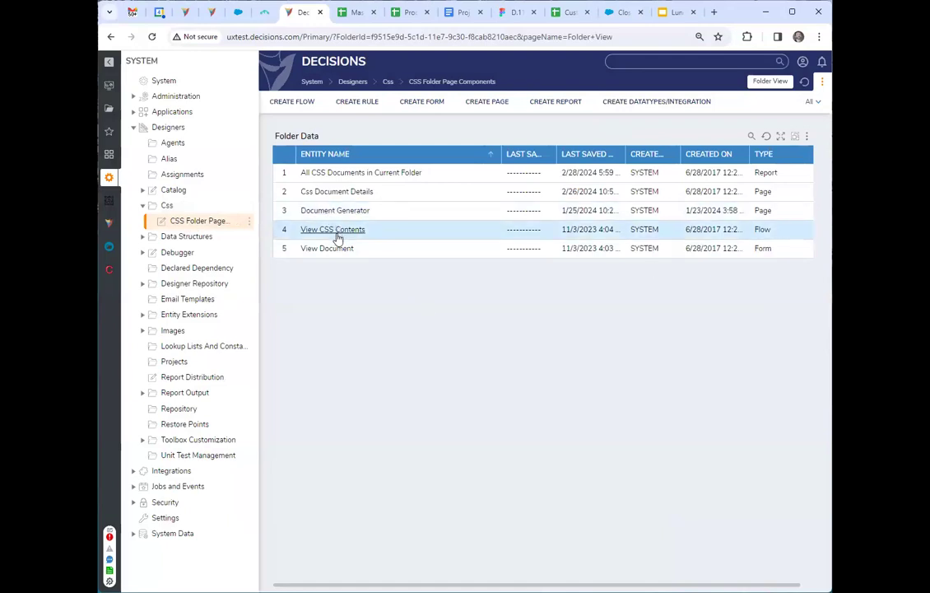
left_click(334, 193)
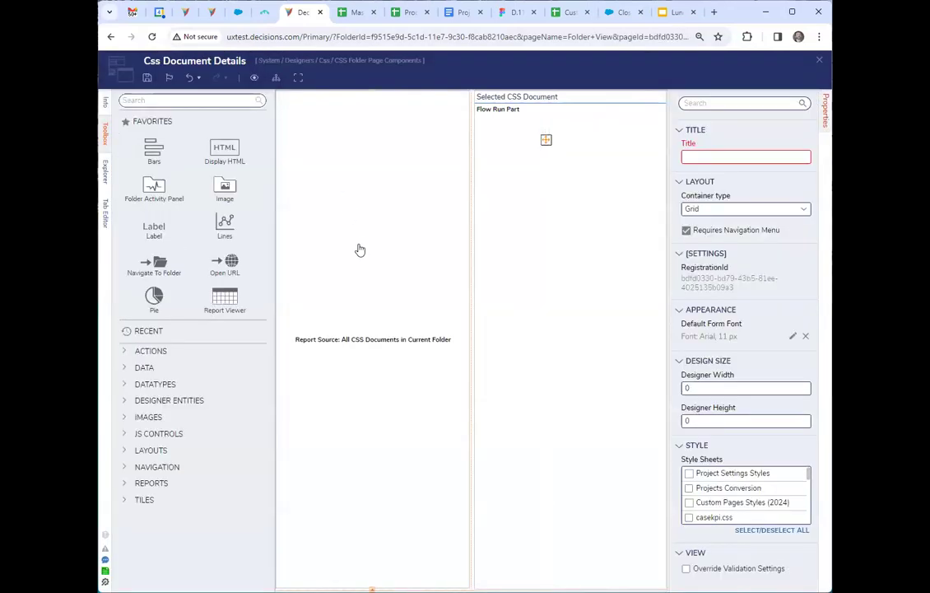
left_click(547, 283)
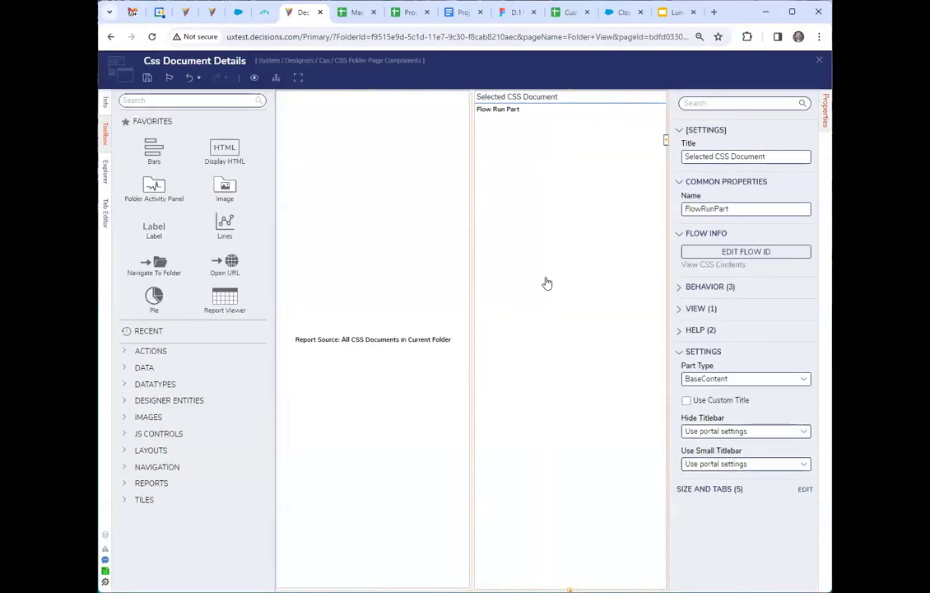
left_click(766, 251)
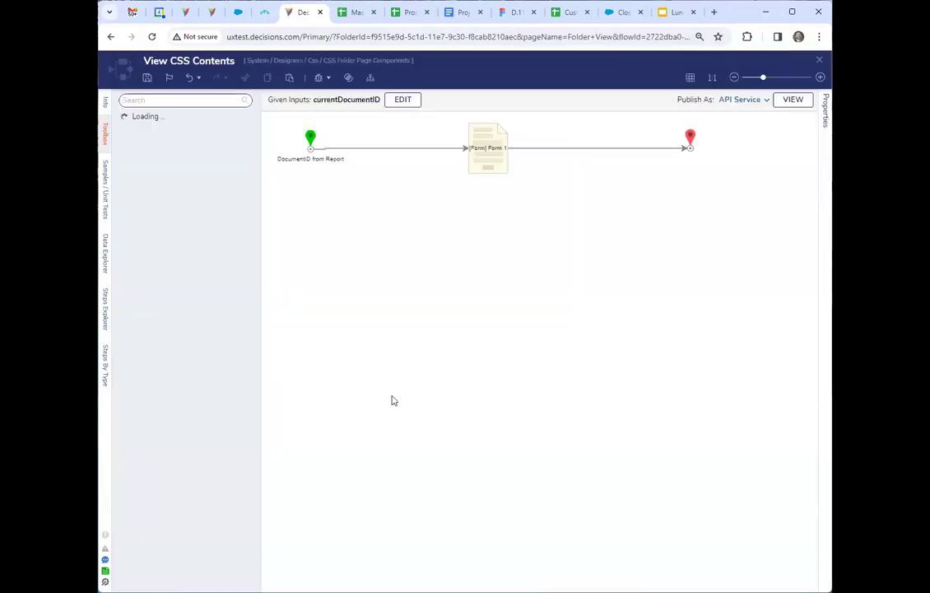
Inspect the Form 1 step's inputs and the start step's flow input data in the View CSS Contents flow.
left_click(482, 150)
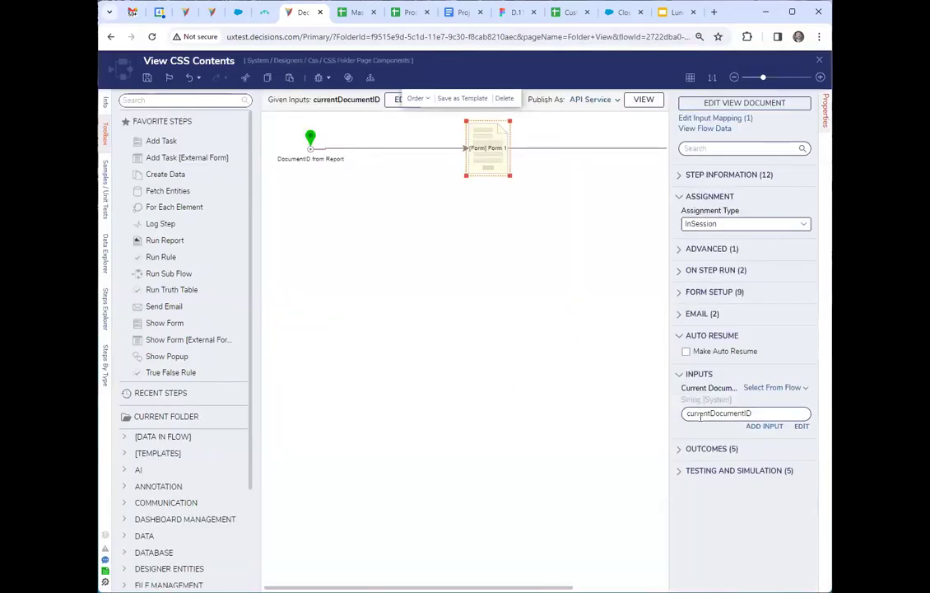
left_click_drag(669, 424, 592, 380)
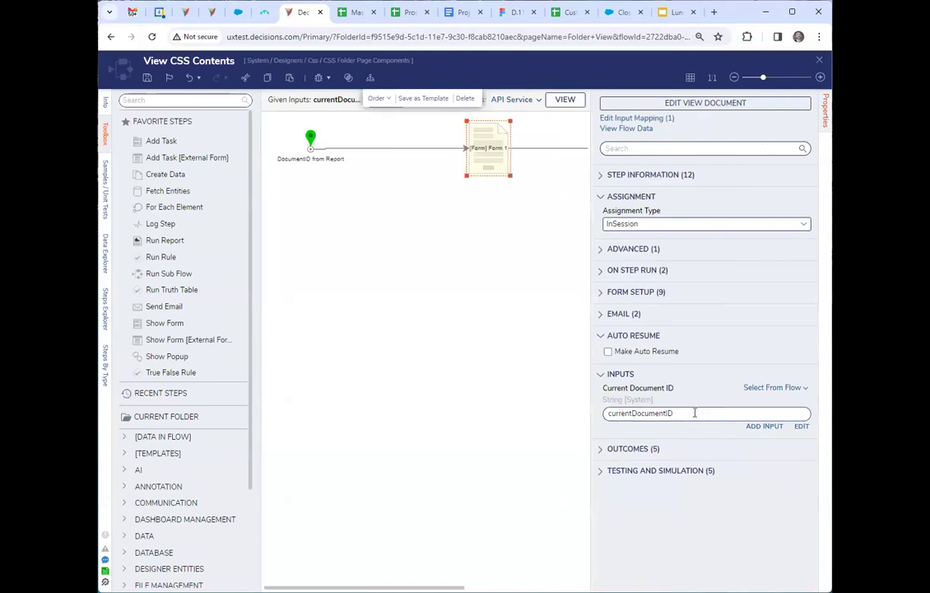
left_click(311, 139)
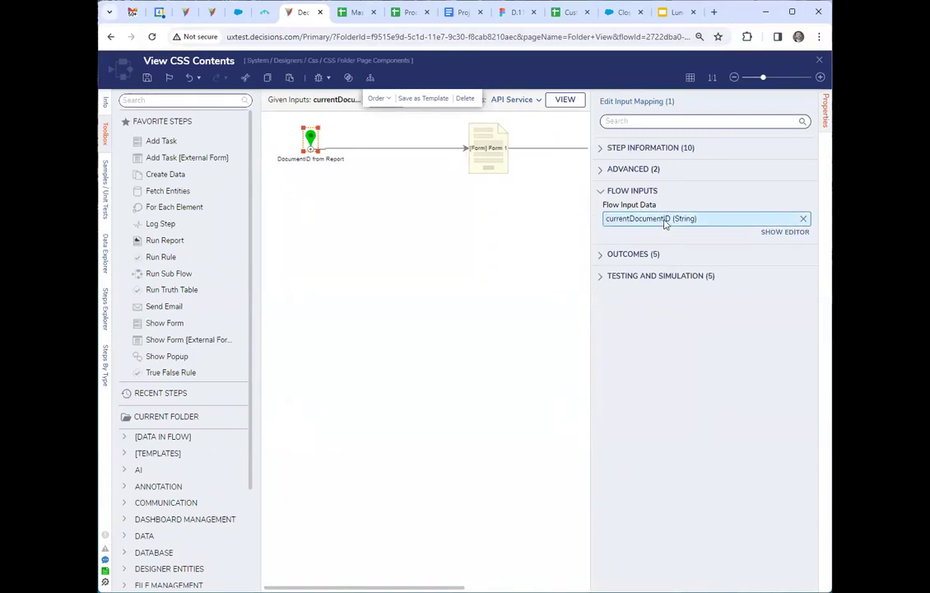
Open the View Document form from the Form 1 step and inspect the document viewer's properties and the button's view and behavior settings.
left_click(487, 147)
left_click(676, 105)
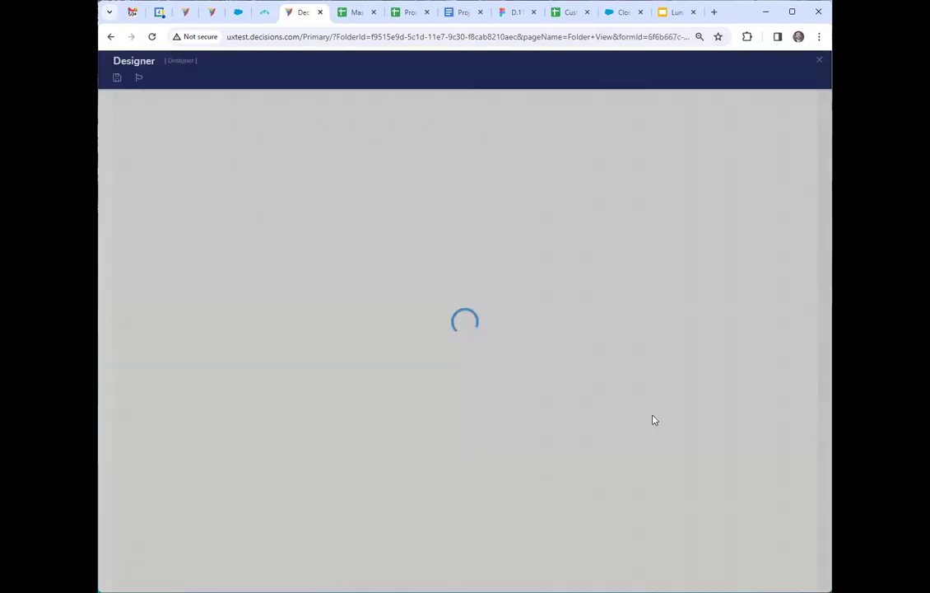
left_click(437, 254)
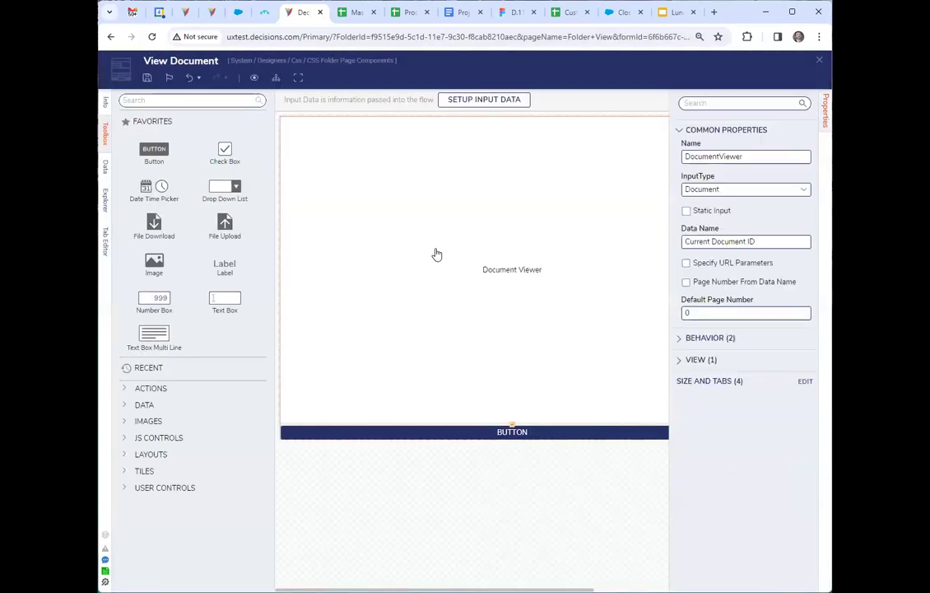
left_click(578, 440)
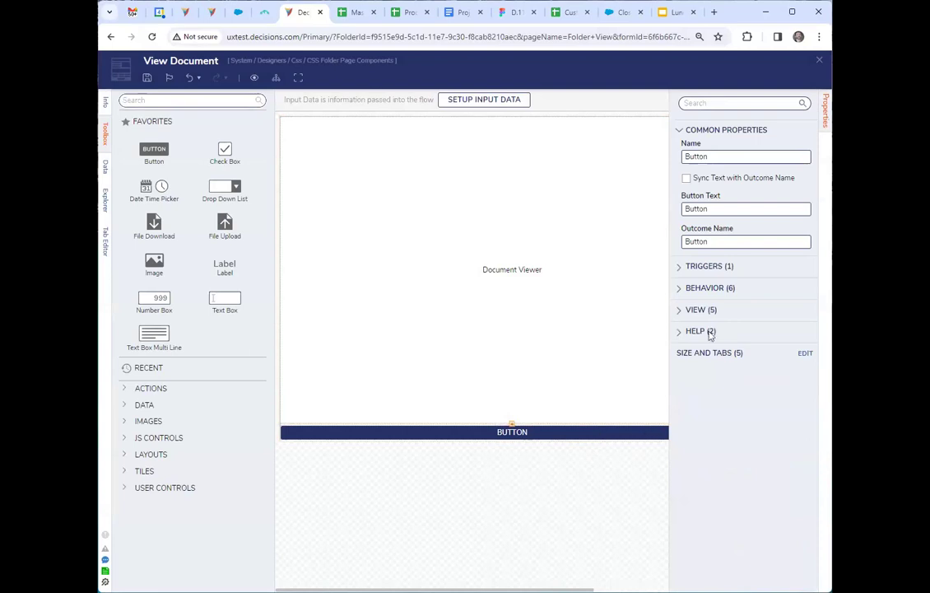
left_click(693, 311)
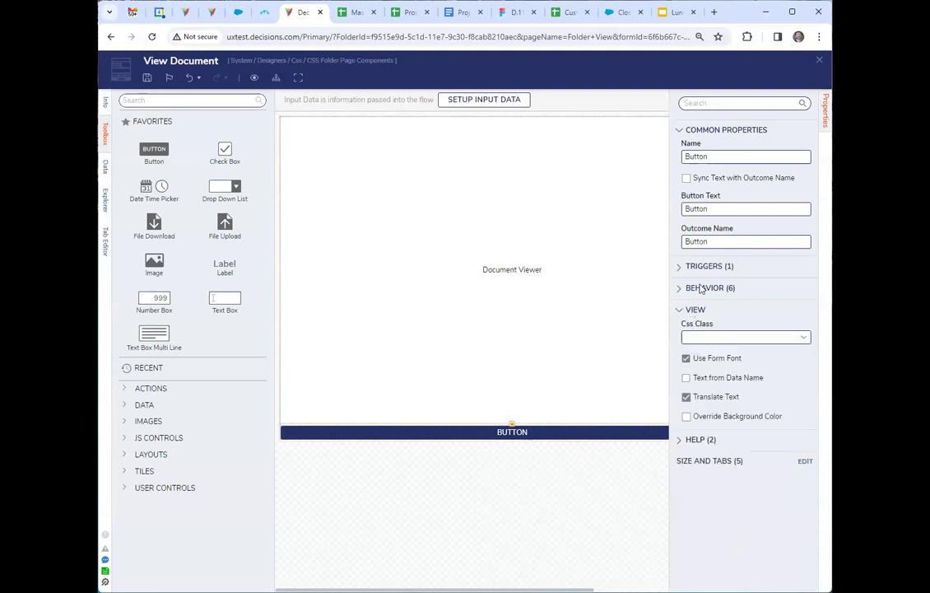
left_click(702, 289)
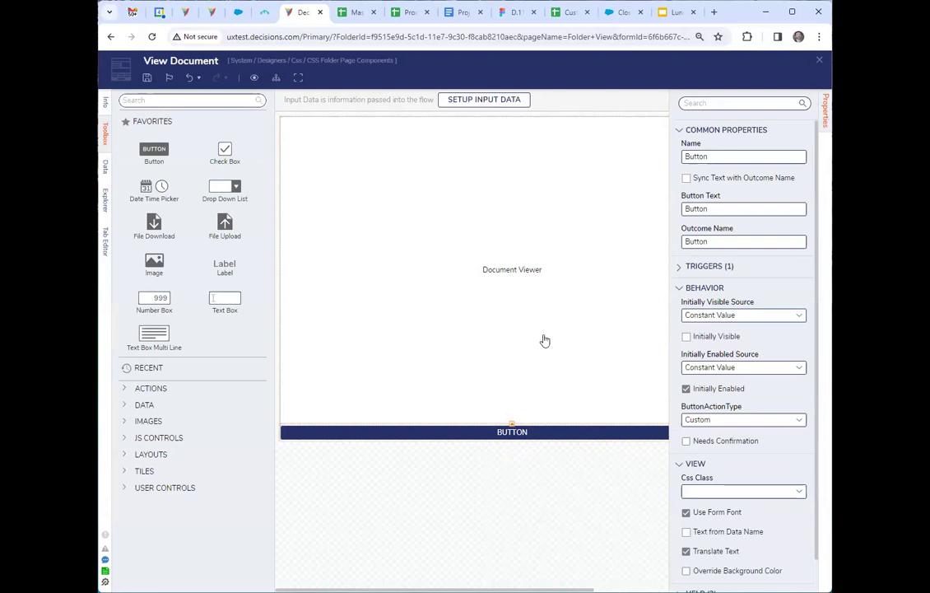
Close the View Document form and the View CSS Contents flow without saving.
left_click(820, 62)
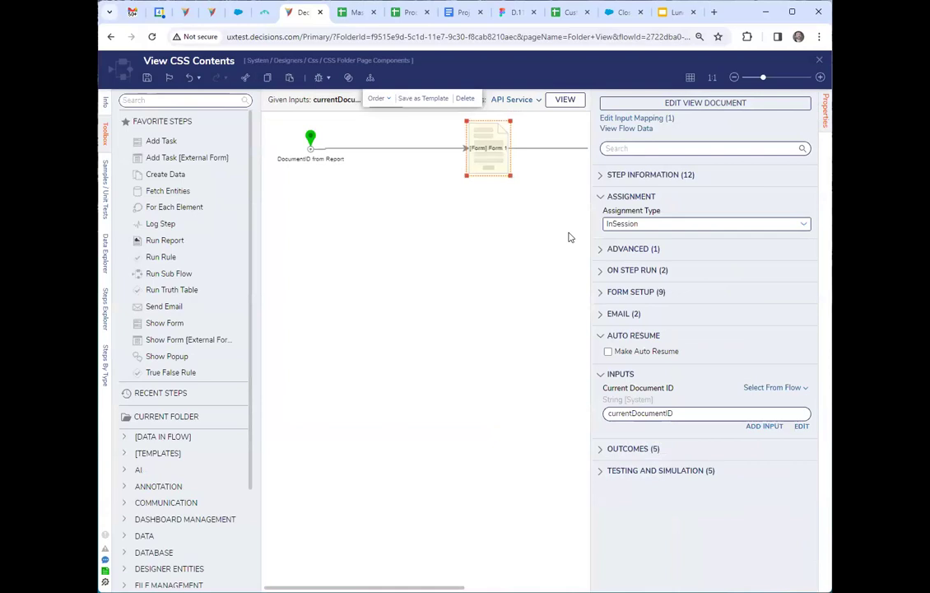
left_click(819, 61)
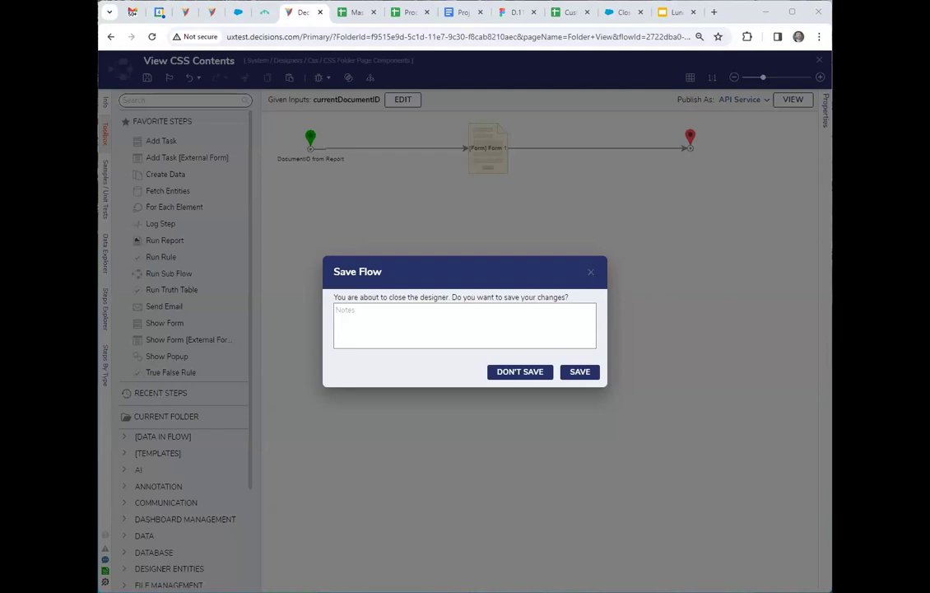
left_click(590, 272)
left_click(820, 65)
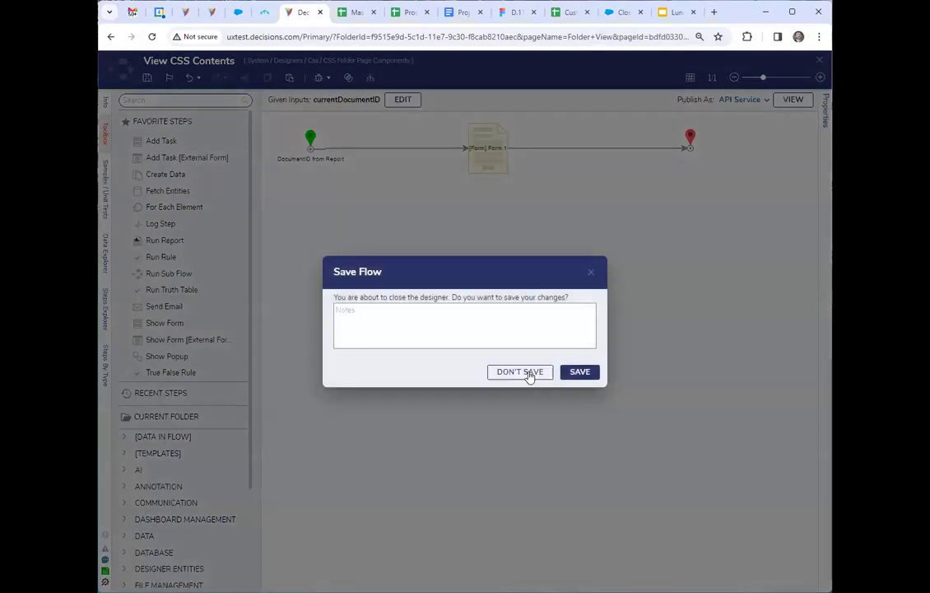
left_click(530, 375)
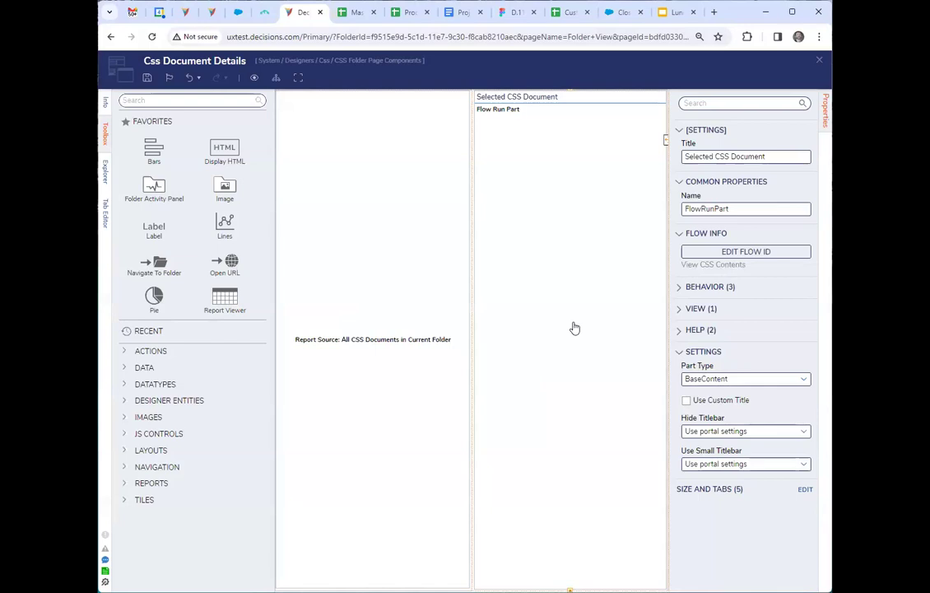
Check the Selected CSS Document part's refresh behavior and the flow input data at the start of its flow.
left_click(713, 288)
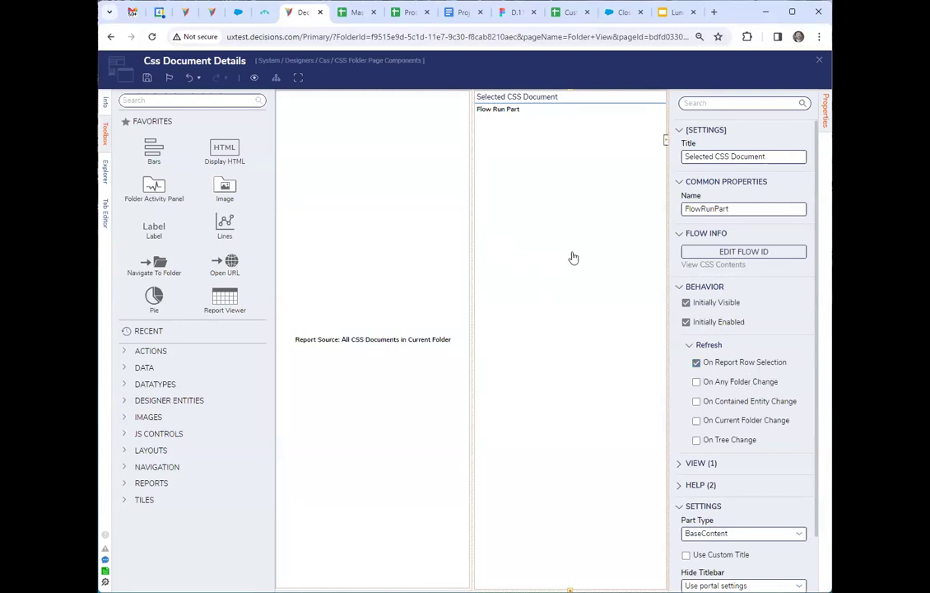
left_click(743, 251)
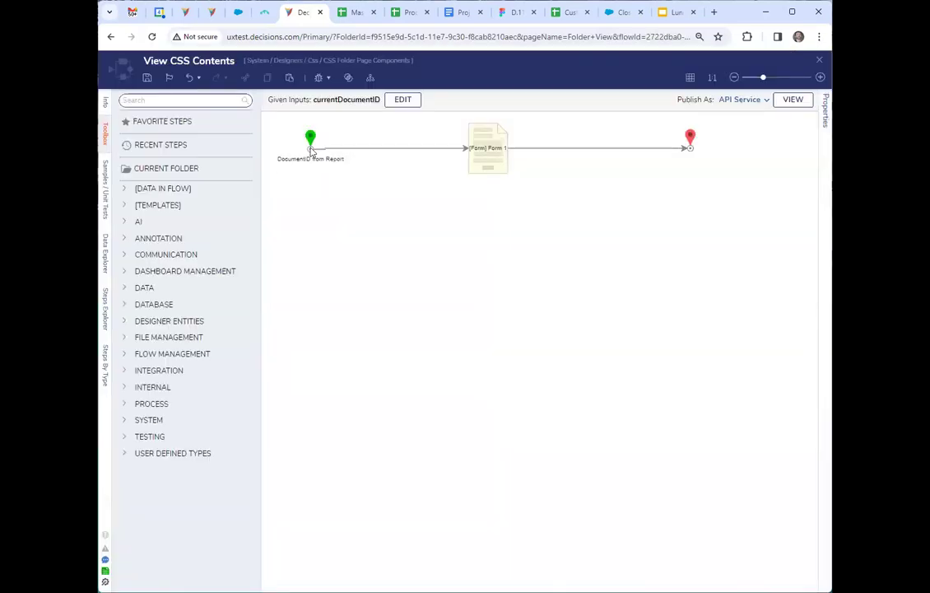
left_click(310, 141)
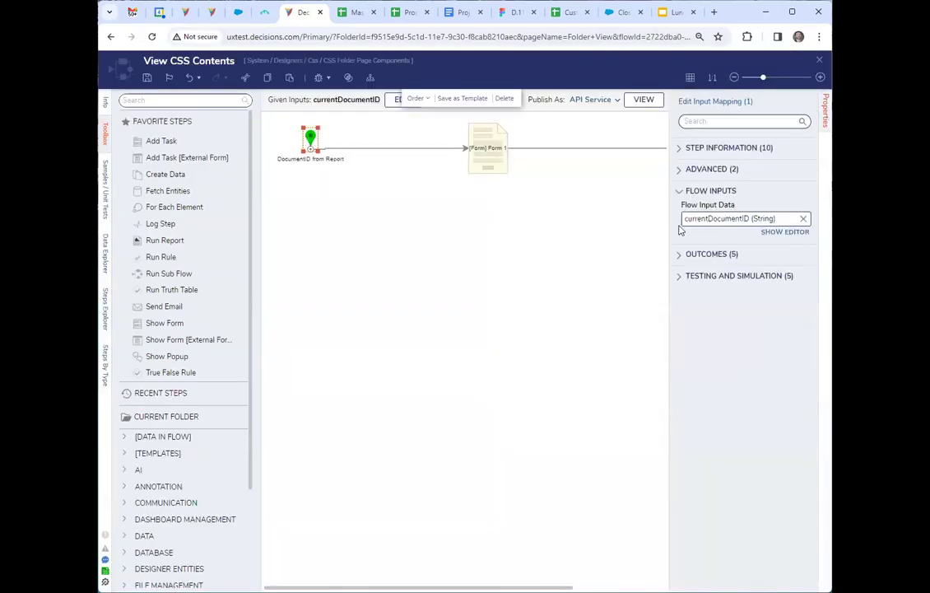
left_click(820, 61)
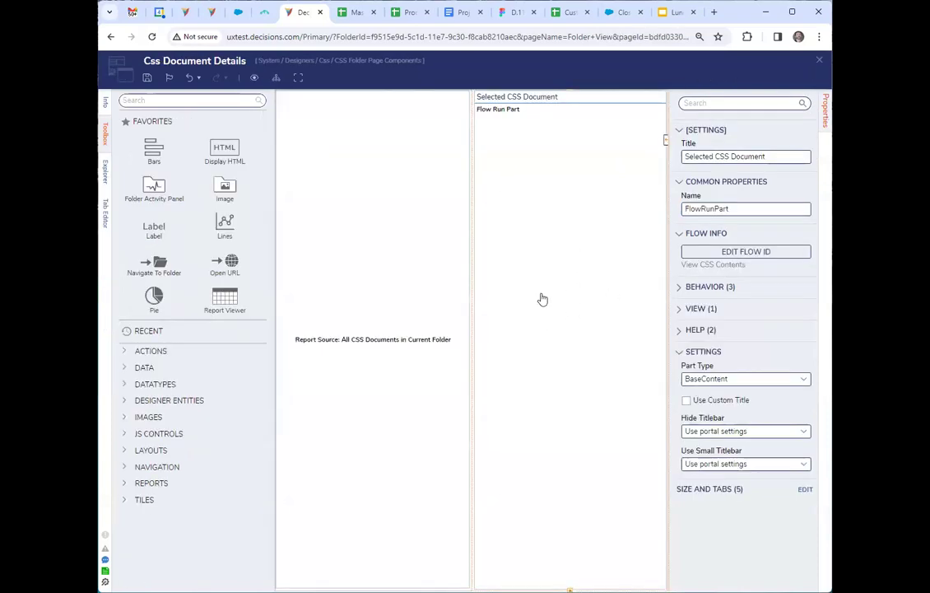
Open the default report of the All CSS Documents part and inspect the Document Id field's Filter Change Source Name.
left_click(396, 270)
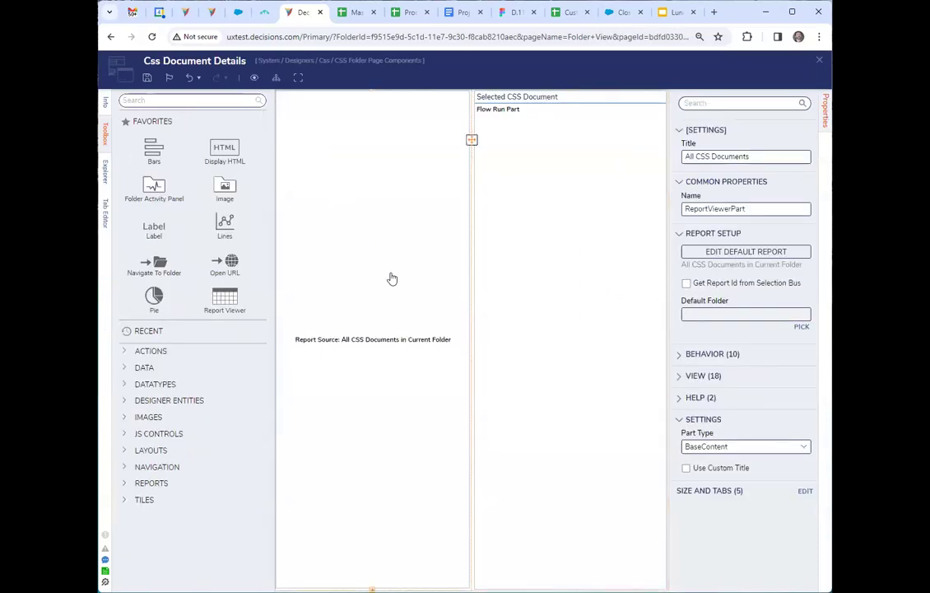
left_click(745, 252)
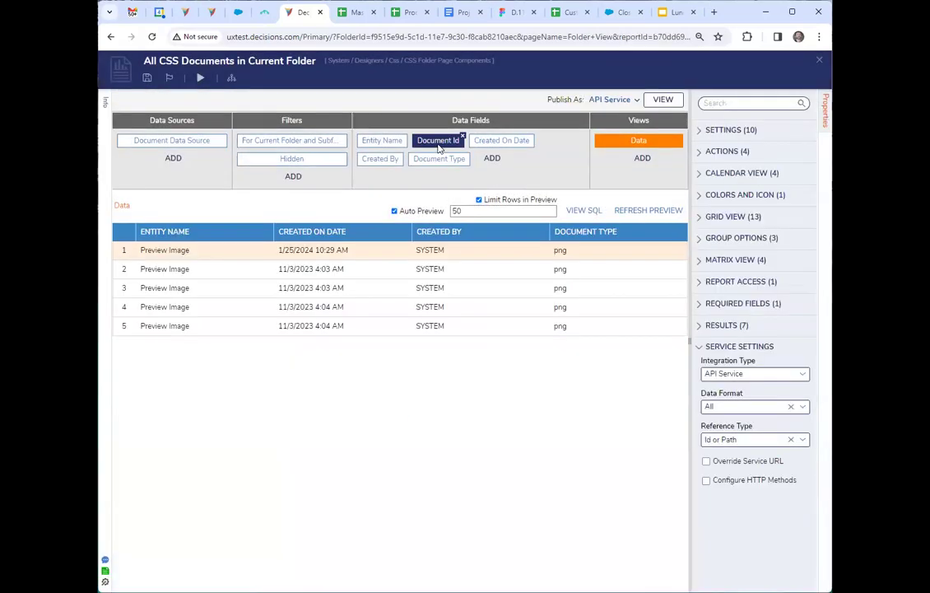
left_click(439, 142)
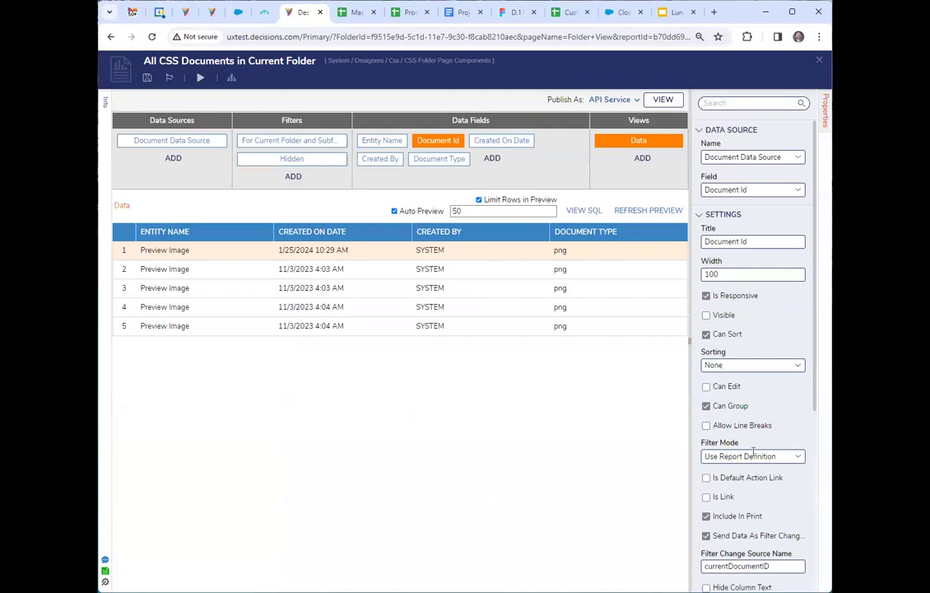
scroll(764, 498, "down", 2)
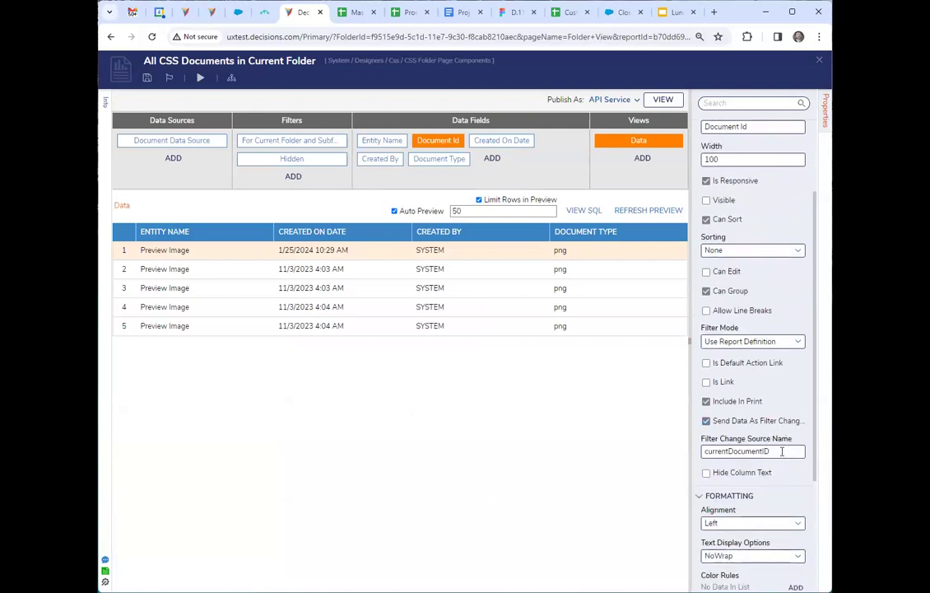
double_click(782, 451)
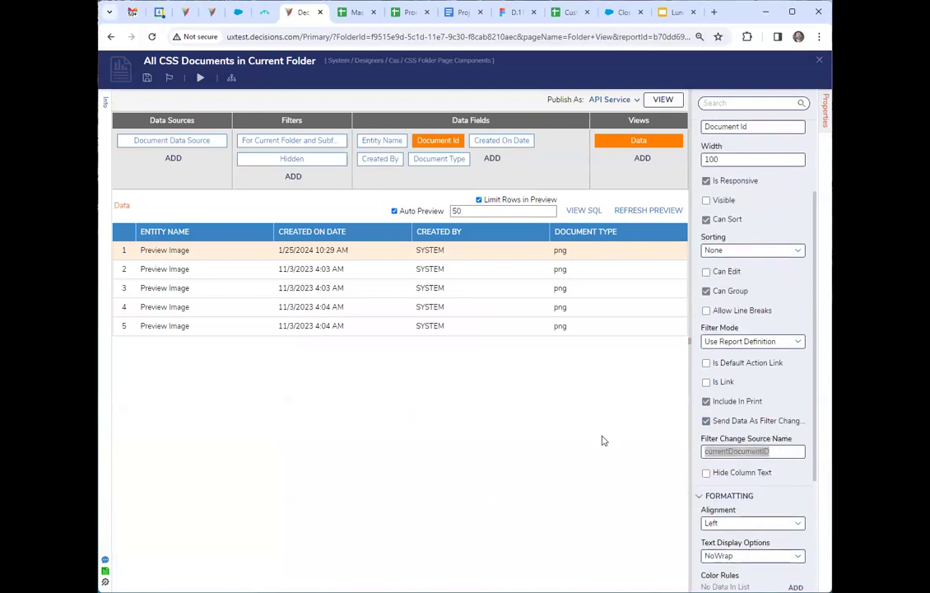
left_click(789, 452)
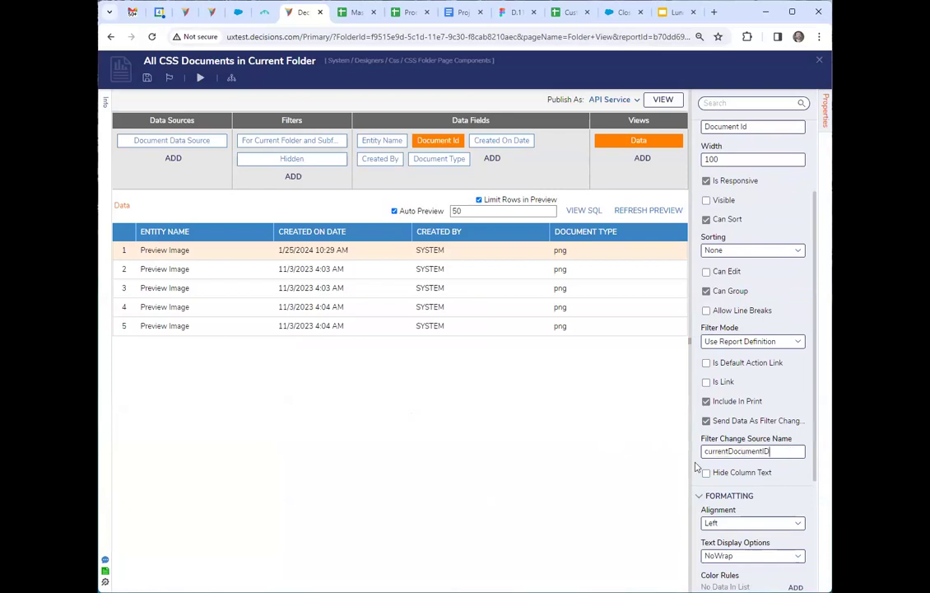
left_click_drag(689, 463, 615, 462)
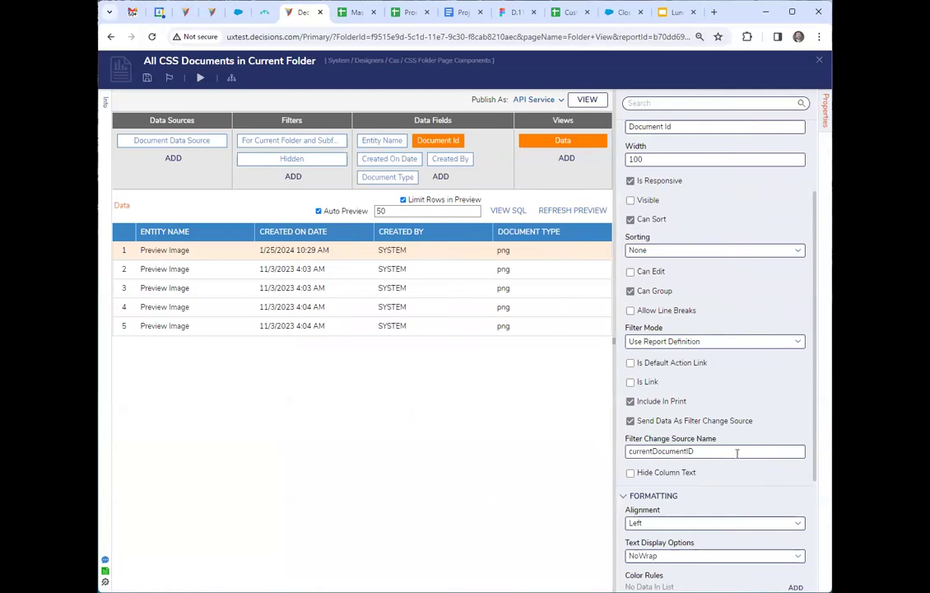
left_click_drag(708, 450, 600, 448)
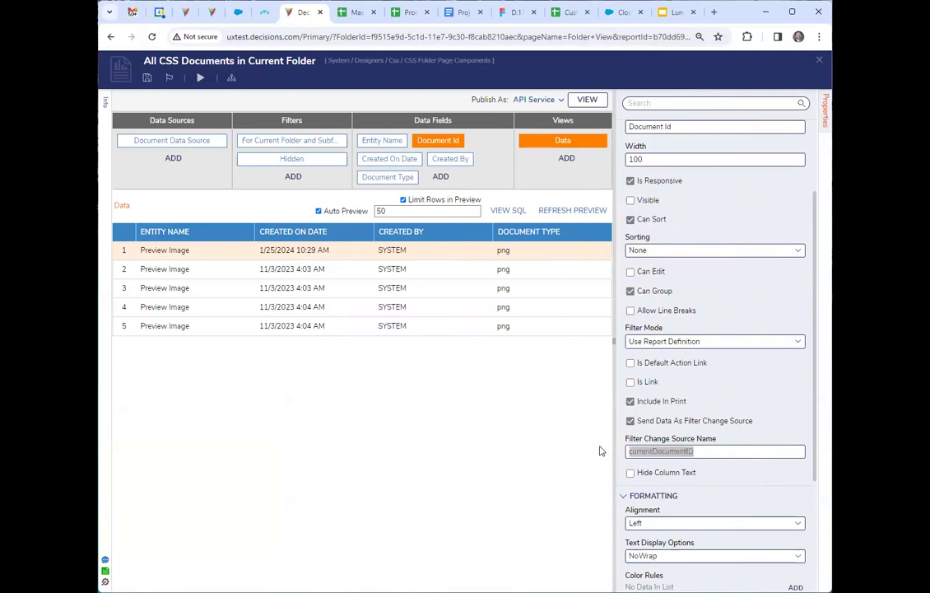
left_click(705, 451)
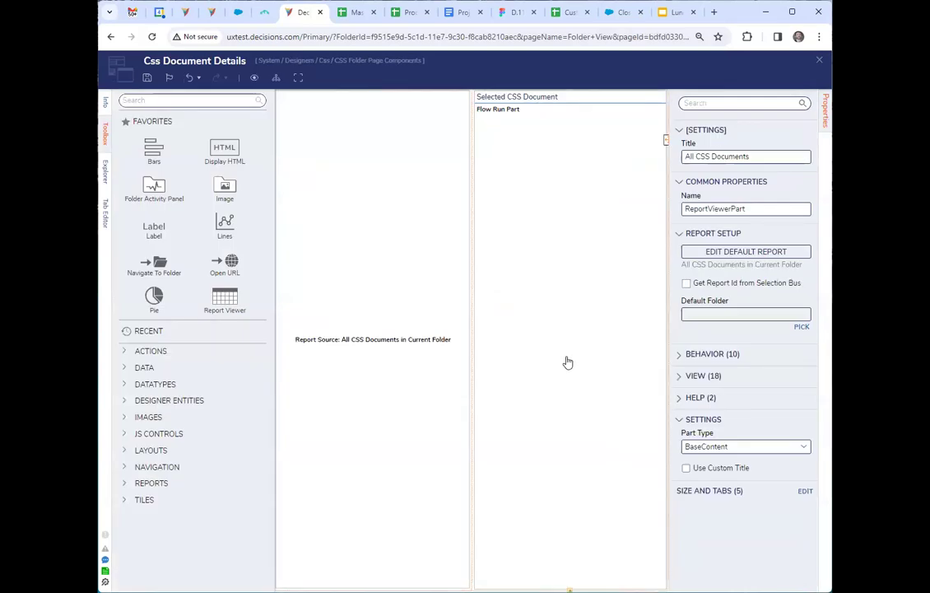
Return to the Selected CSS Document part on the page and review its behavior, view and help settings.
left_click(567, 362)
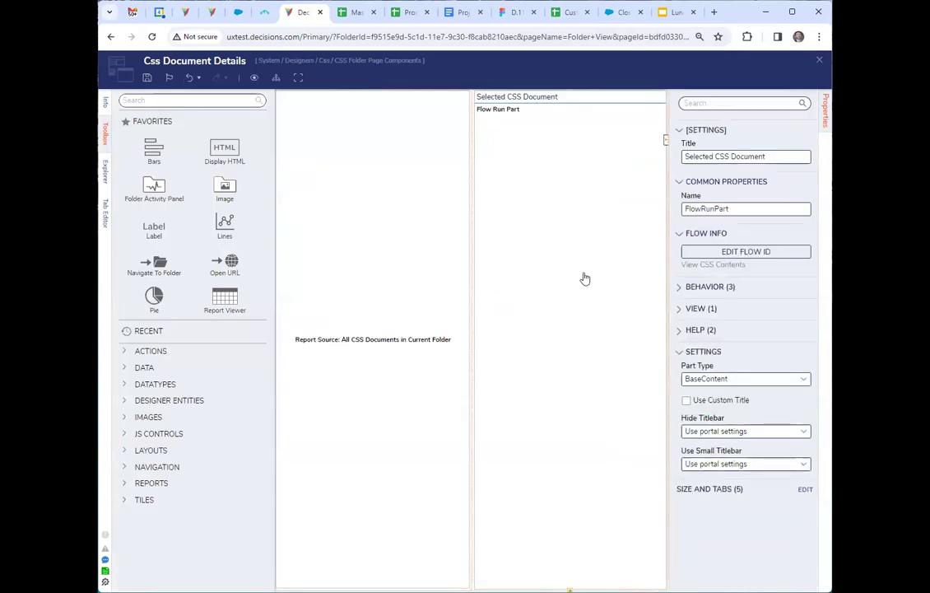
left_click(696, 286)
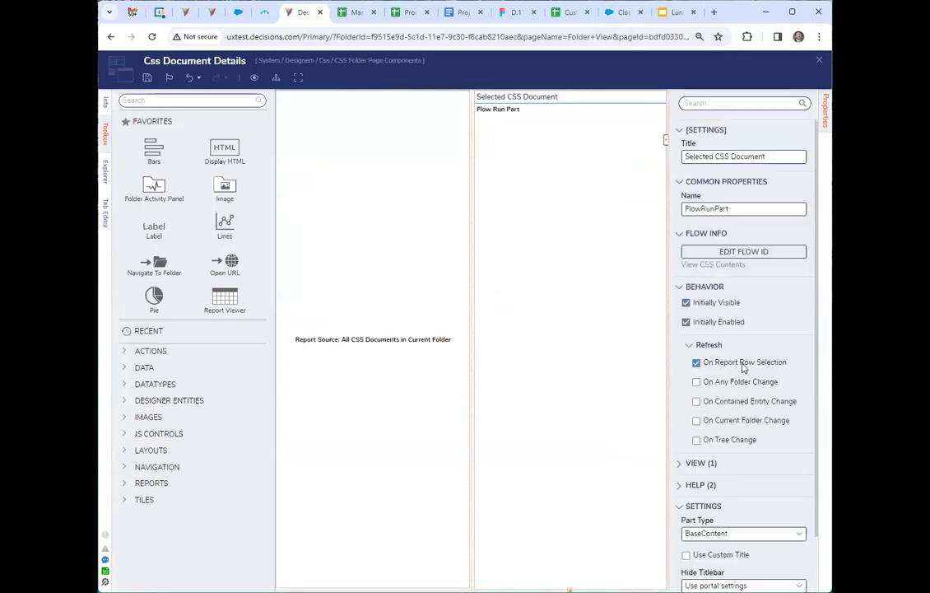
scroll(687, 420, "down", 1)
left_click(694, 418)
left_click(695, 401)
scroll(739, 387, "down", 1)
scroll(749, 424, "up", 2)
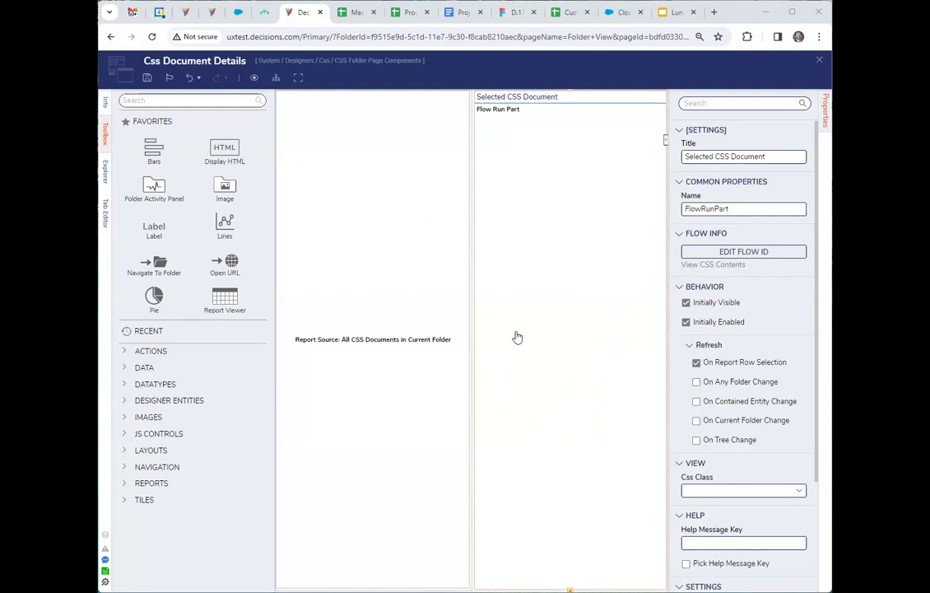
Close the Css Document Details page designer without saving and open the Css folder's CSS Viewer.
left_click(820, 61)
left_click(520, 371)
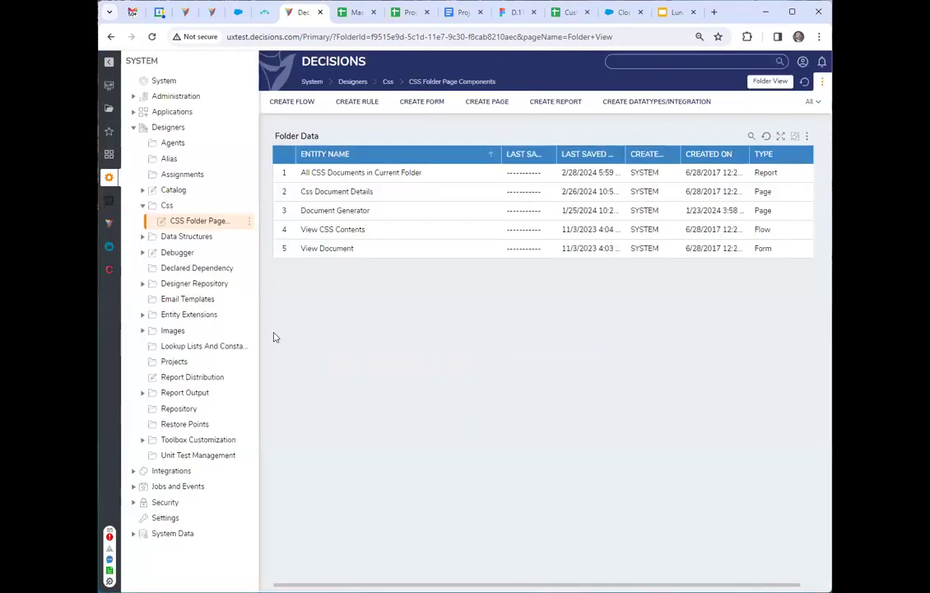
left_click(179, 208)
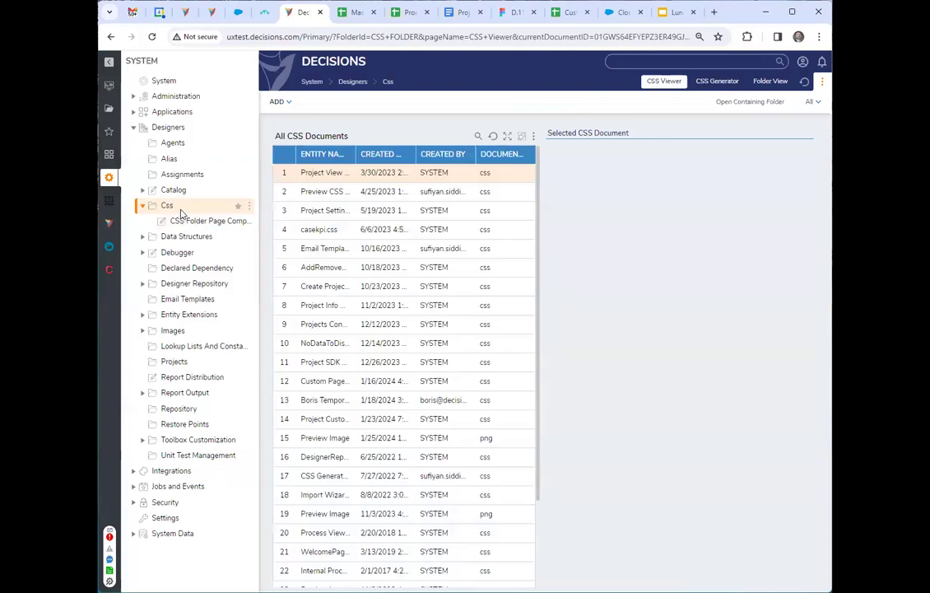
Select the third document and casekpi.css in the All CSS Documents report and look through the contents displayed for the selected document.
left_click(498, 192)
left_click(500, 218)
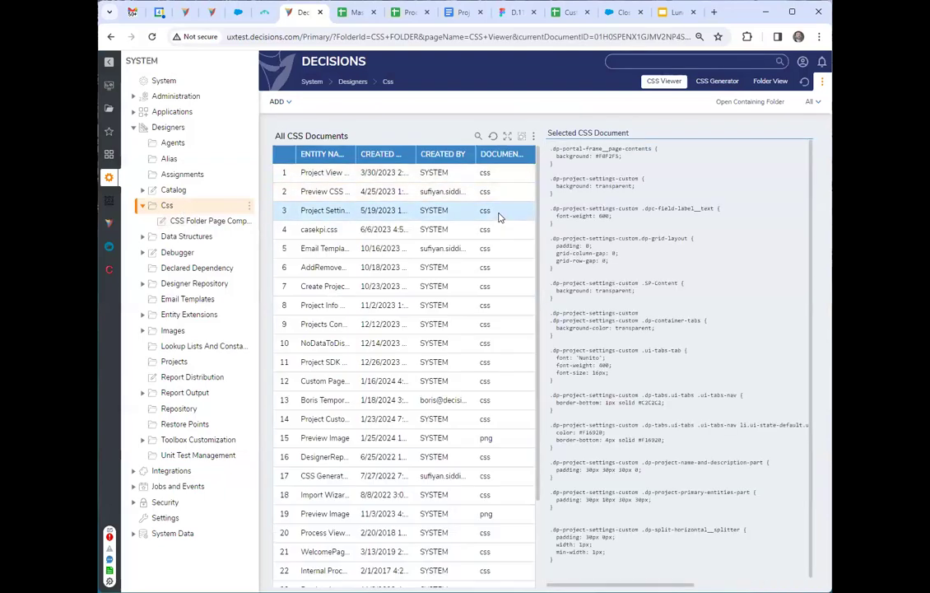
left_click(500, 228)
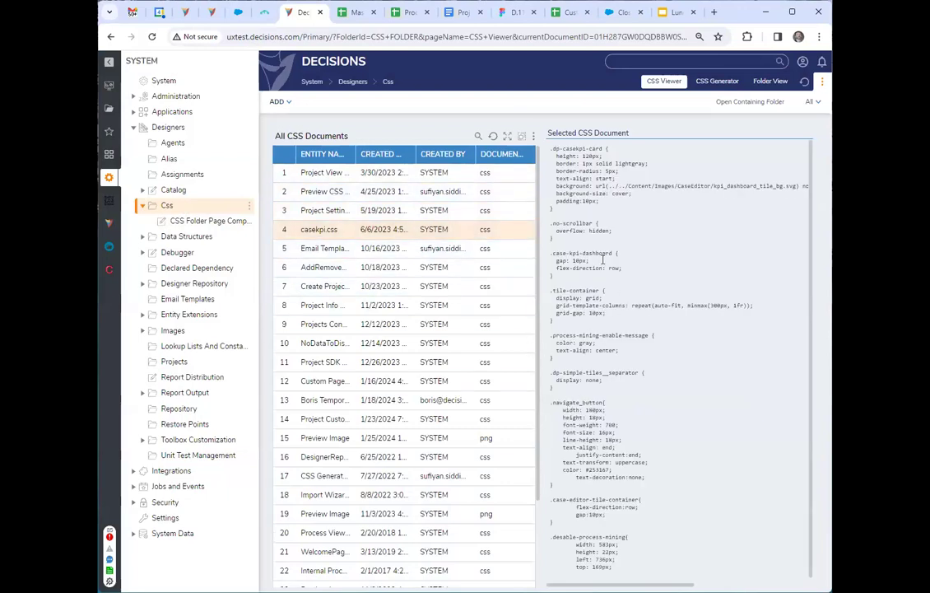
scroll(647, 489, "down", 2)
scroll(647, 489, "up", 1)
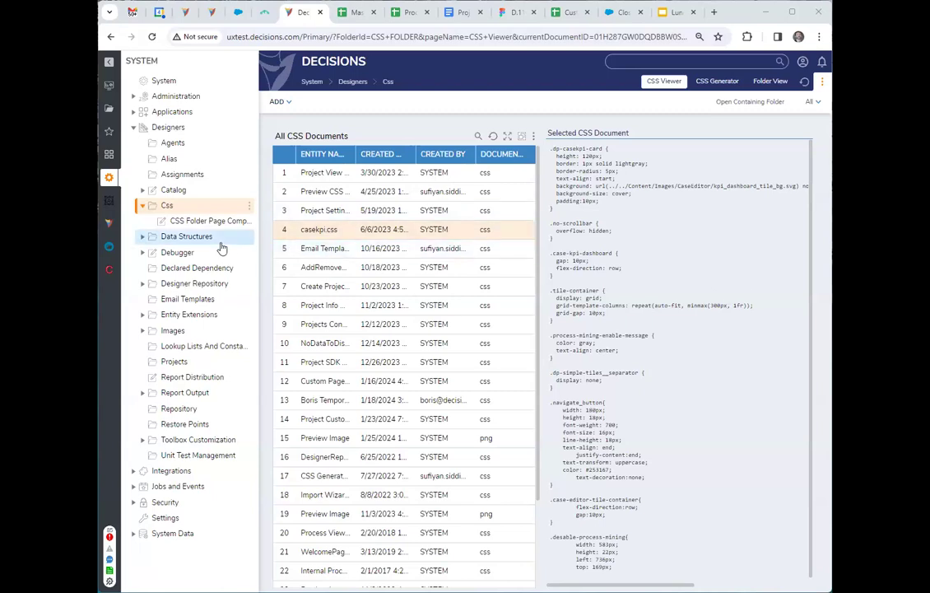
Open the My Apps store, view the Dynamic Questionnaire app's details, and return to browse the app list.
left_click(110, 111)
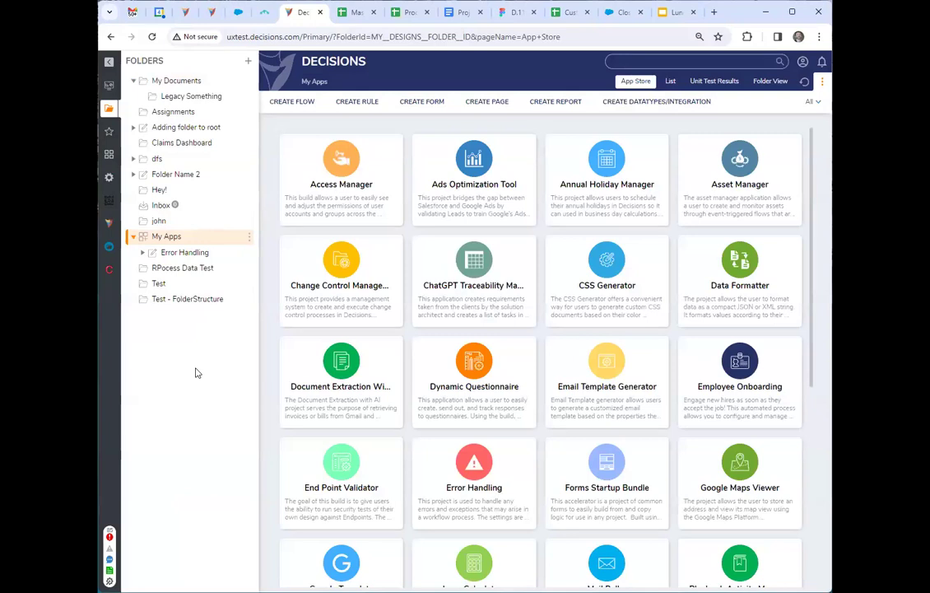
left_click(423, 420)
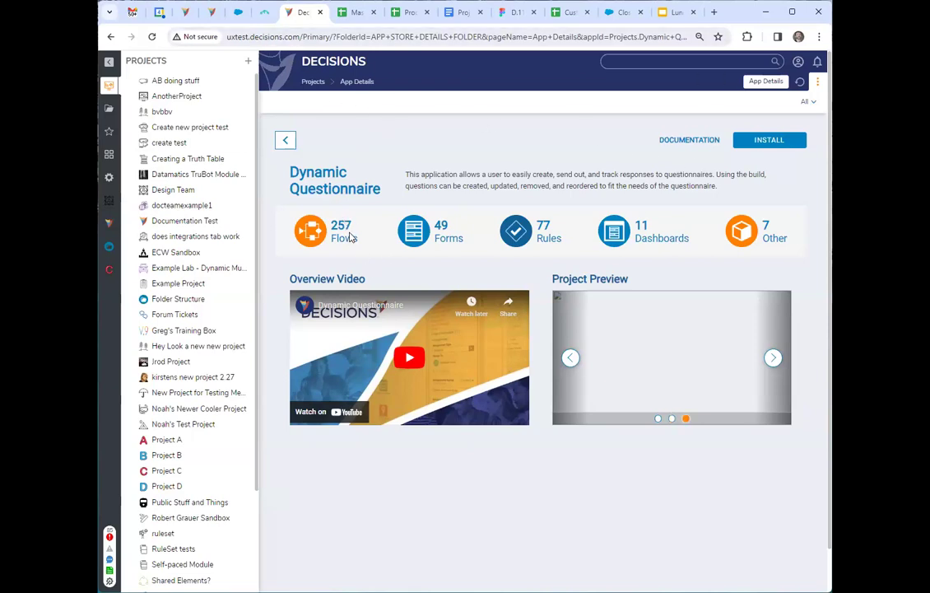
key("alt+Left")
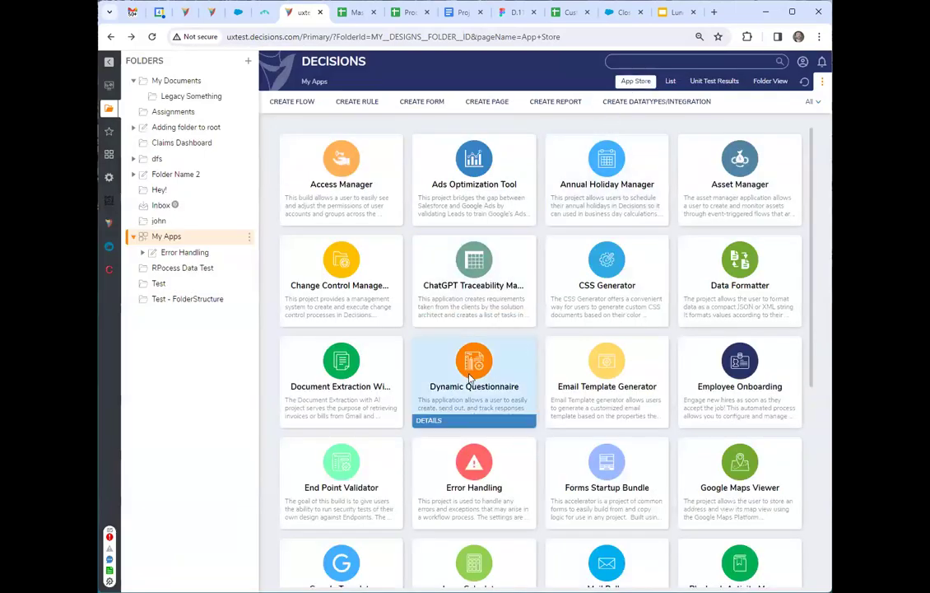
scroll(505, 366, "down", 1)
scroll(505, 366, "up", 1)
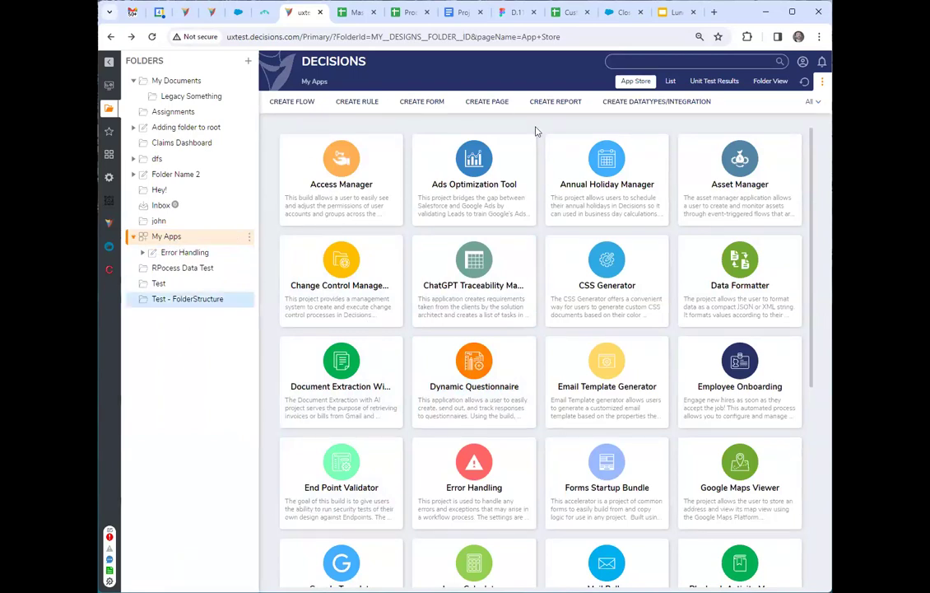
Open the local Decisions site at localhost/decisions/ in a new browser tab.
left_click(713, 12)
type("localhost")
key("Return")
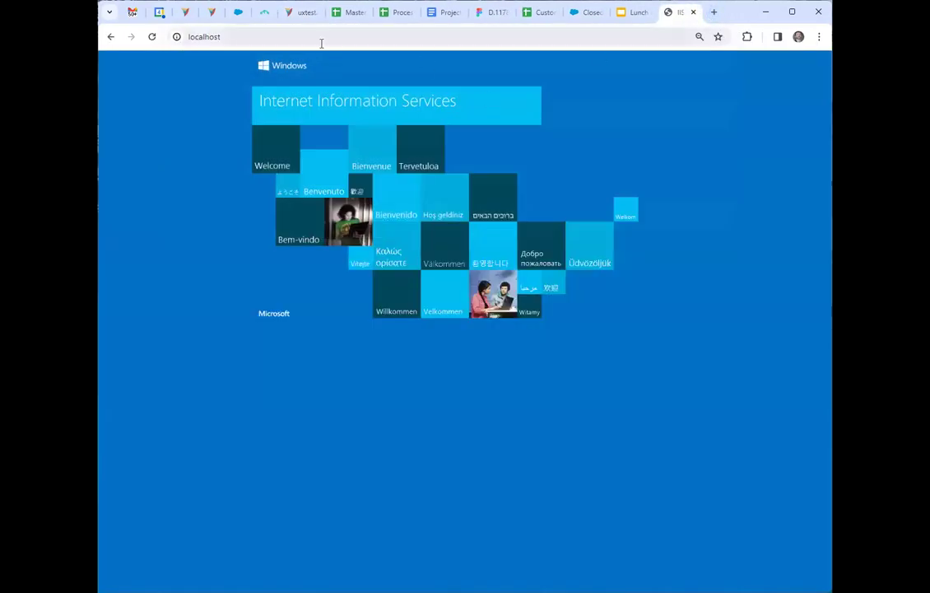
left_click(321, 43)
left_click(321, 43)
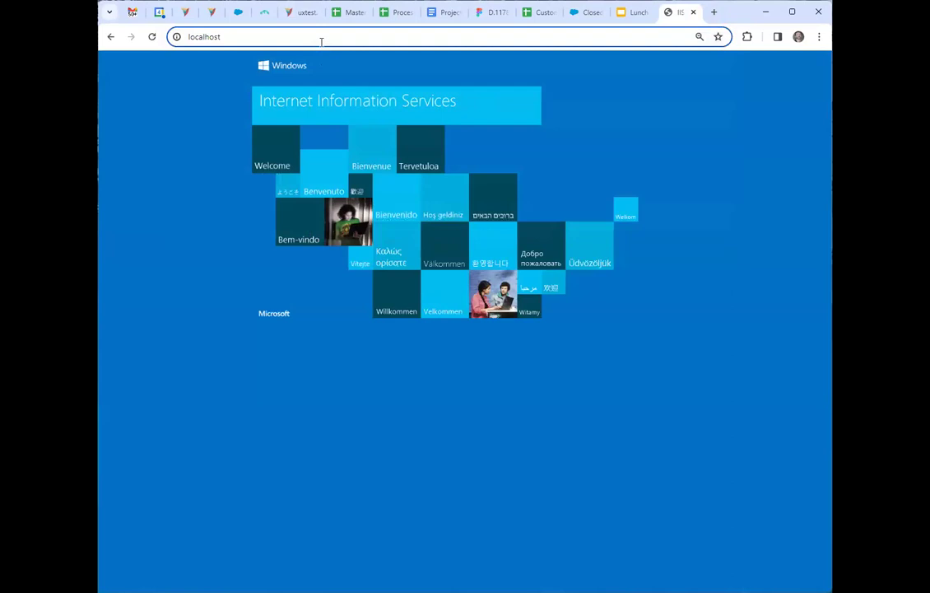
type("/decisions/")
key("Return")
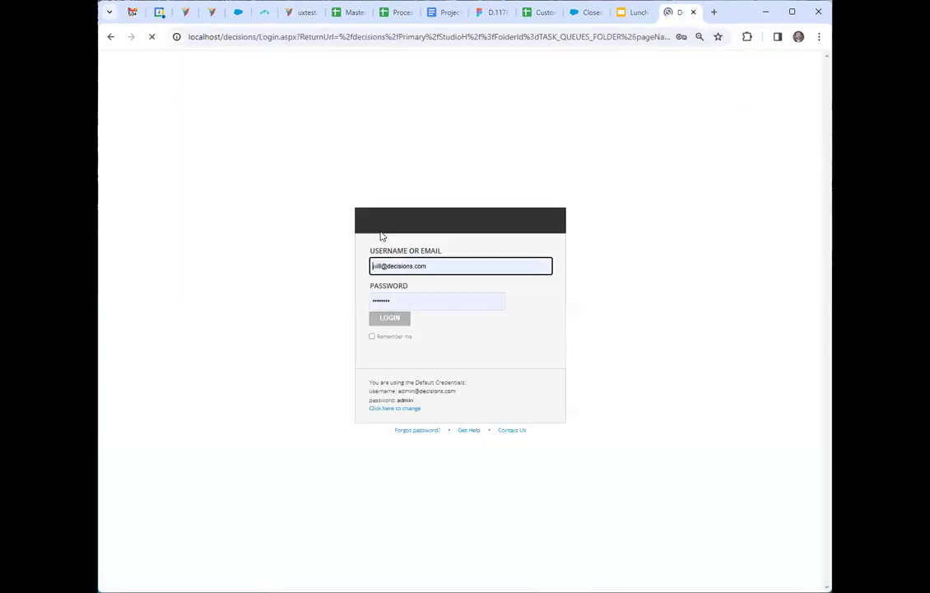
Sign in to the local Decisions site with the default administrator username and account password, and dismiss the browser's password warning.
left_click(391, 330)
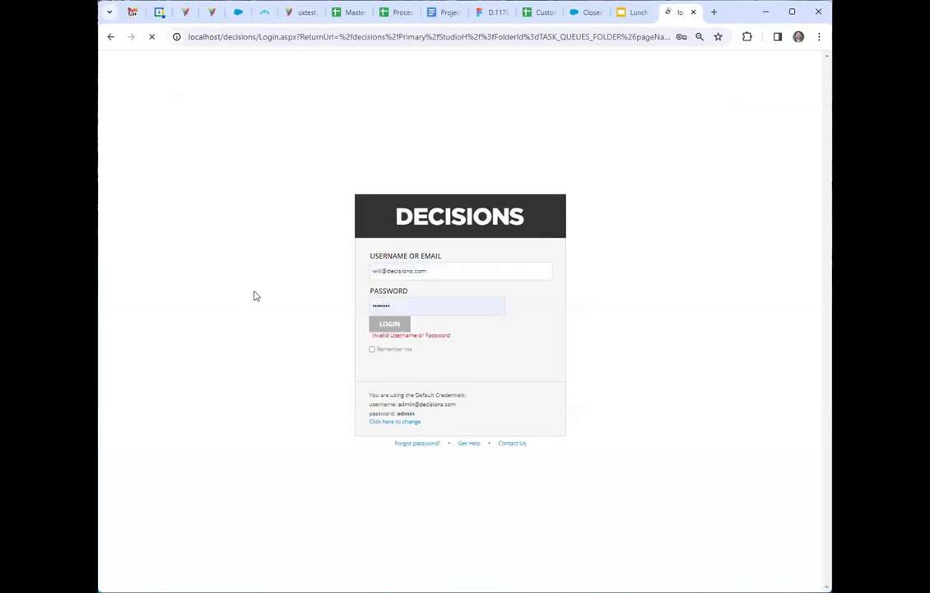
double_click(383, 271)
type("admin")
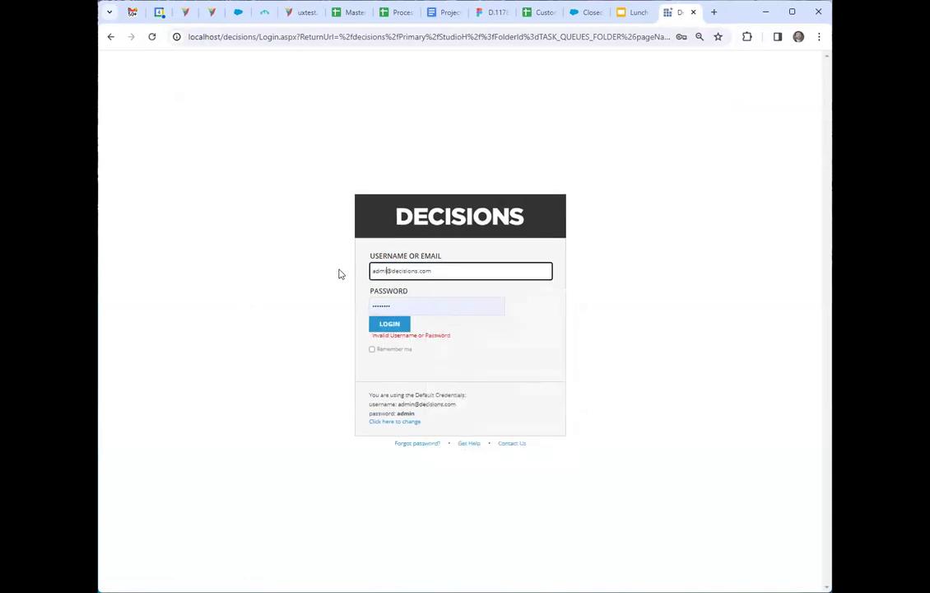
key("Tab")
type("ad")
key("BackSpace")
key("BackSpace")
type("admin")
key("Return")
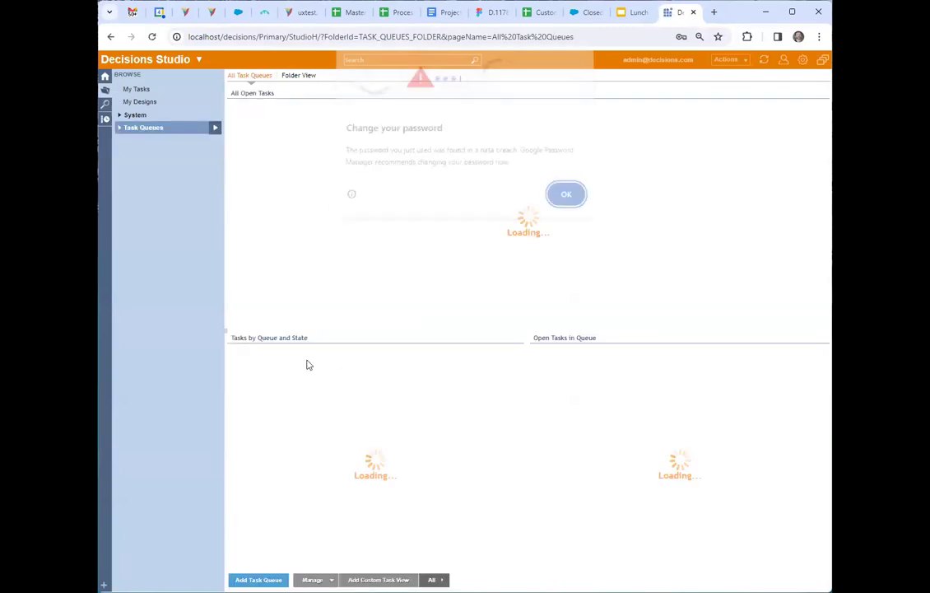
left_click(563, 199)
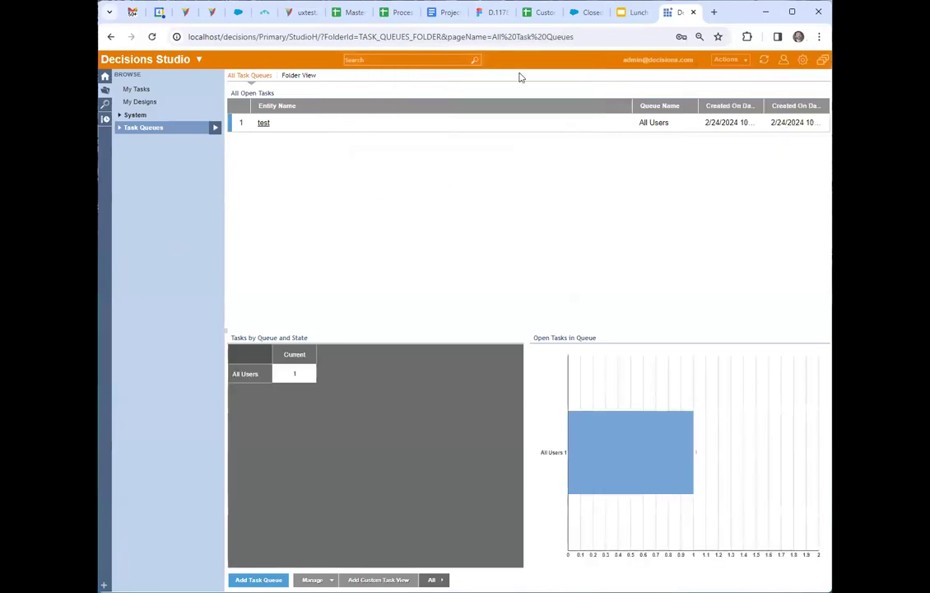
Return to the uxtest Decisions site and create a flow named Flow 1 in the willtest3_3 project's Flows folder.
left_click(299, 13)
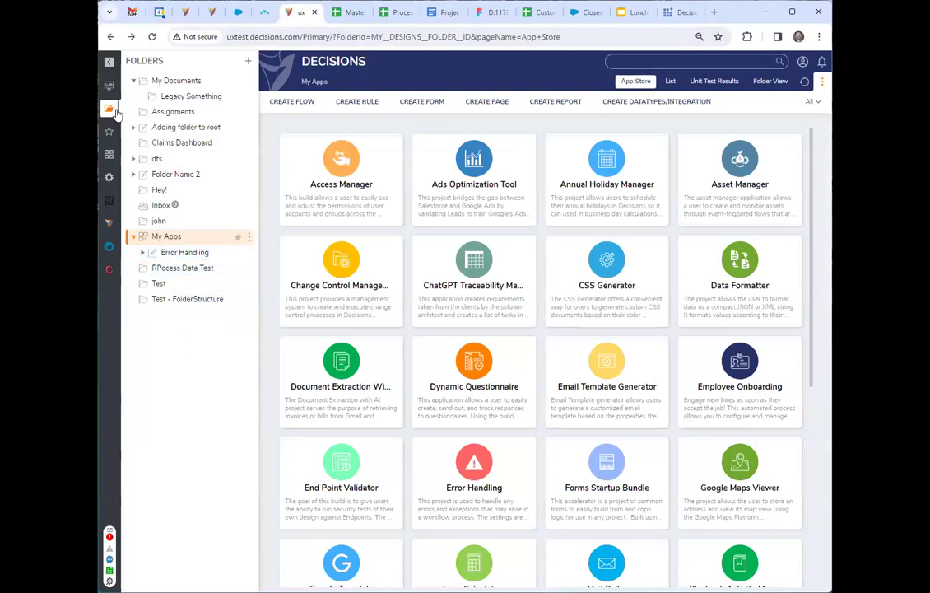
left_click(109, 85)
scroll(196, 400, "down", 3)
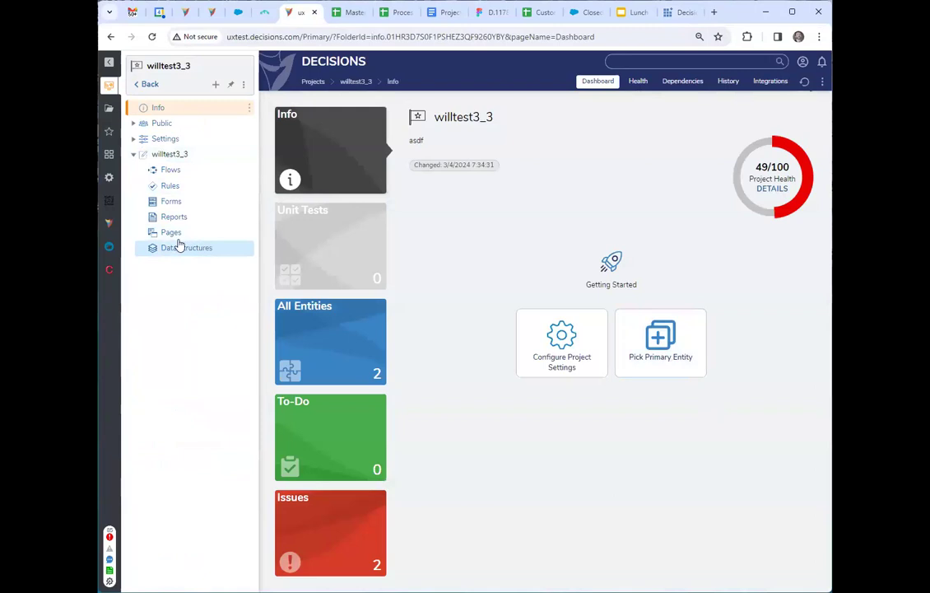
left_click(178, 156)
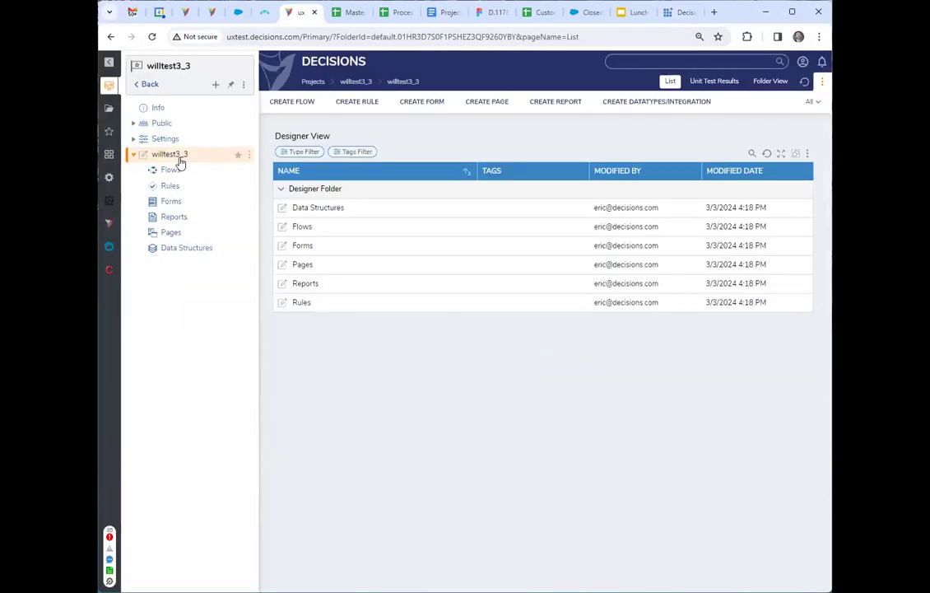
left_click(191, 172)
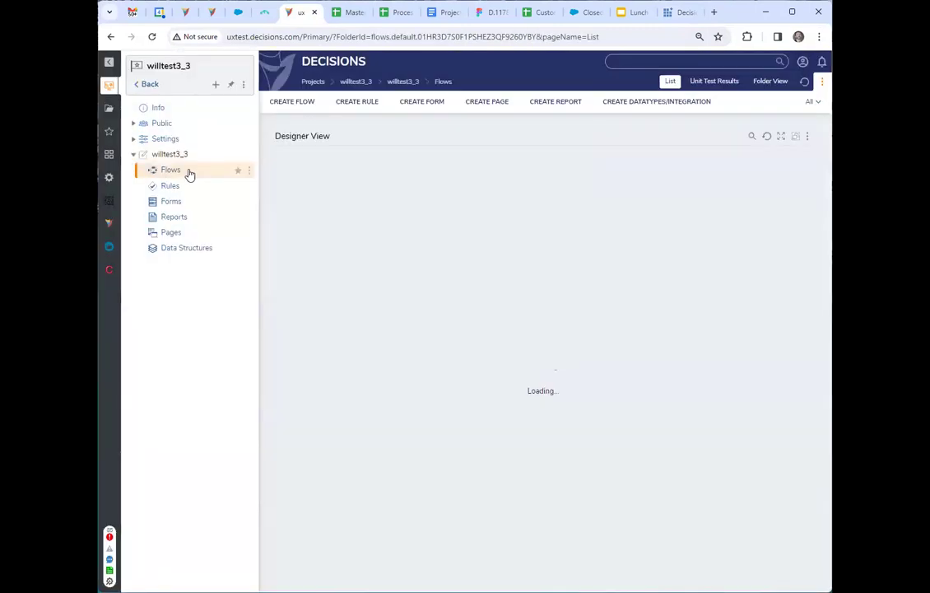
left_click(300, 105)
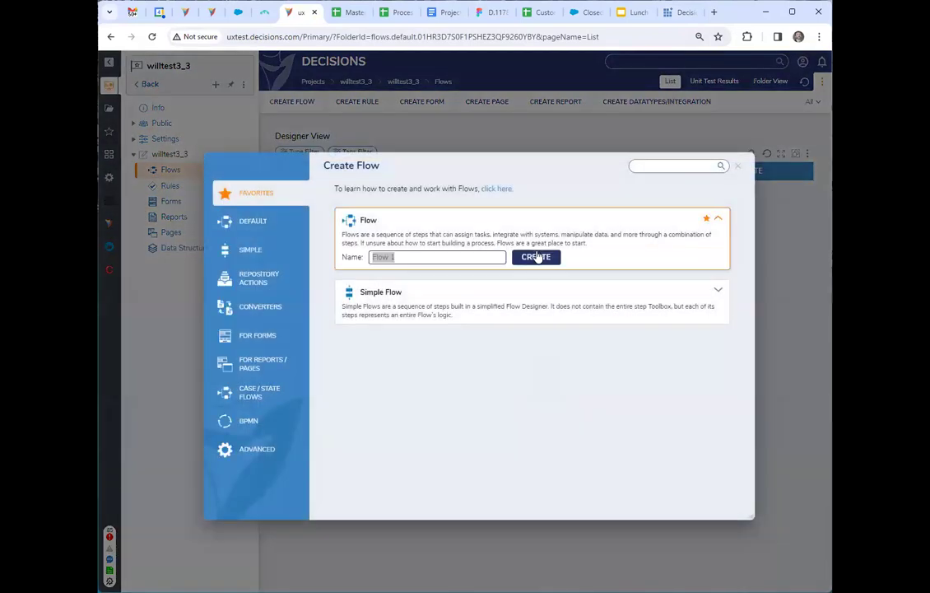
left_click(542, 259)
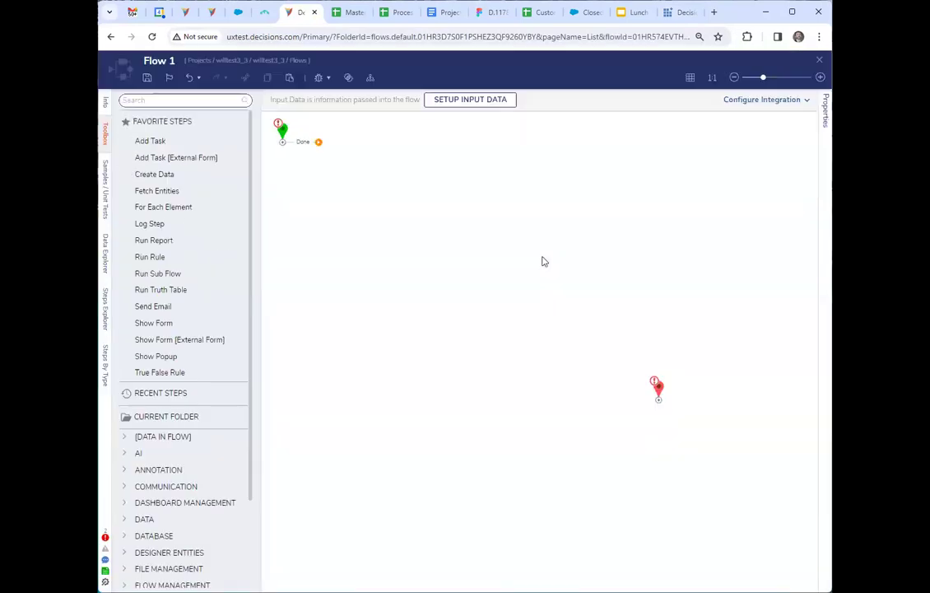
Add a For Each Element step after the start of the flow and a String Match Step on its Next outcome.
left_click_drag(282, 130, 283, 245)
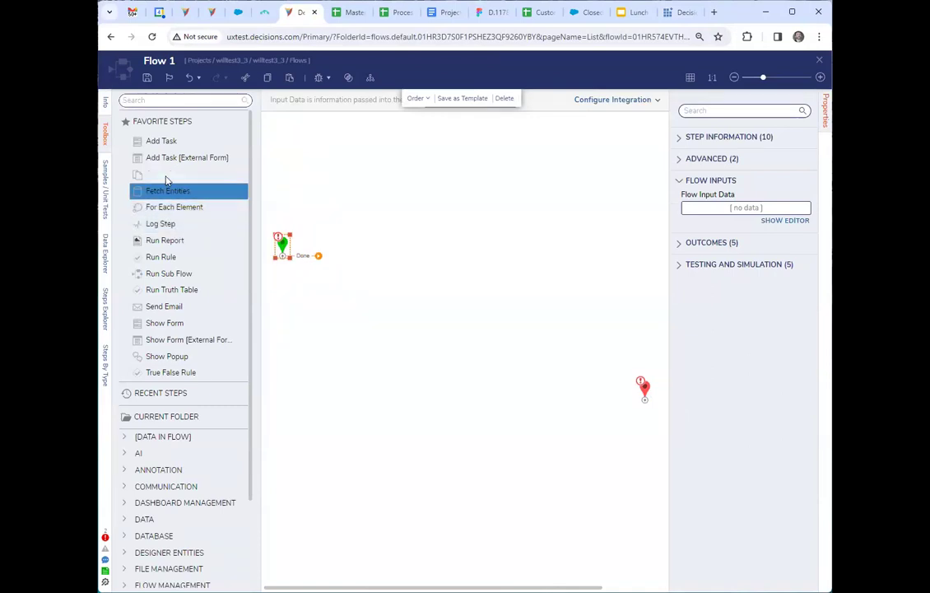
left_click_drag(165, 208, 348, 260)
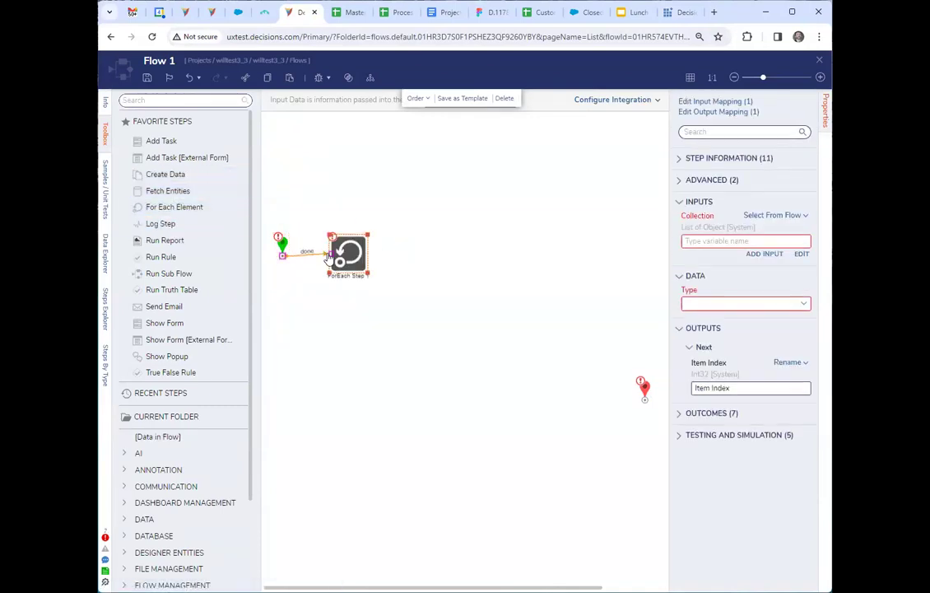
left_click(193, 103)
type("match")
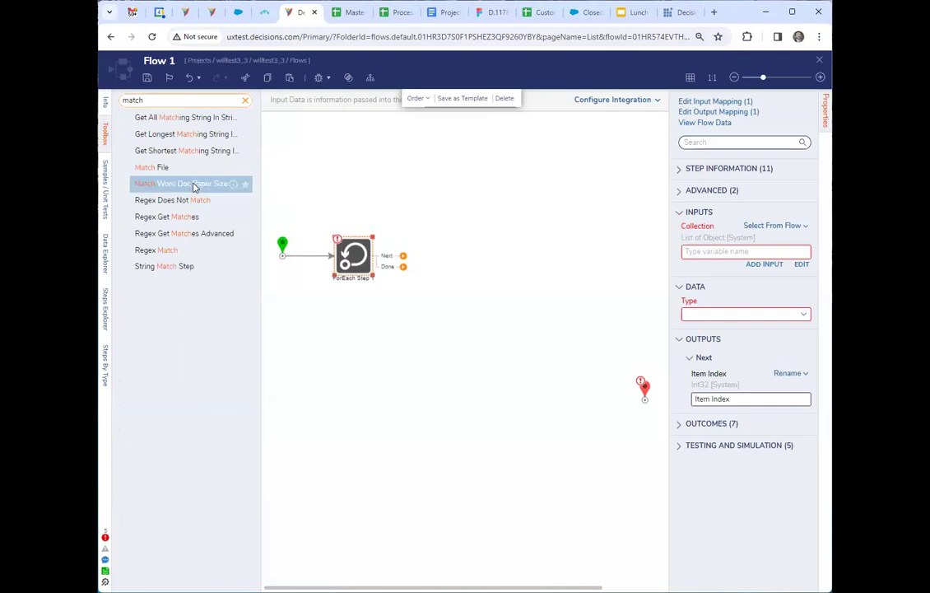
left_click_drag(164, 266, 457, 259)
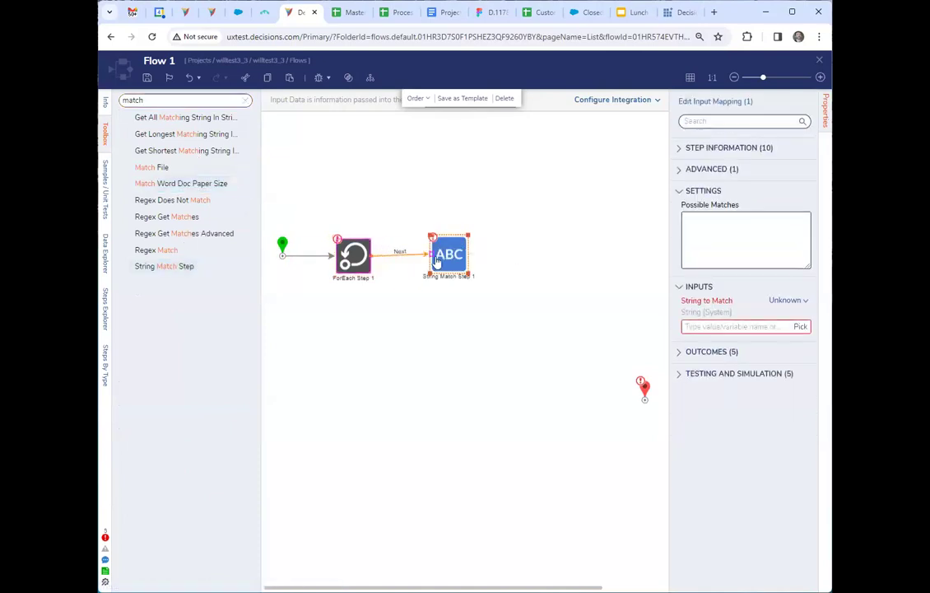
Set the String Match step's possible matches to Checkboix, Stringt and DDL.
left_click(723, 241)
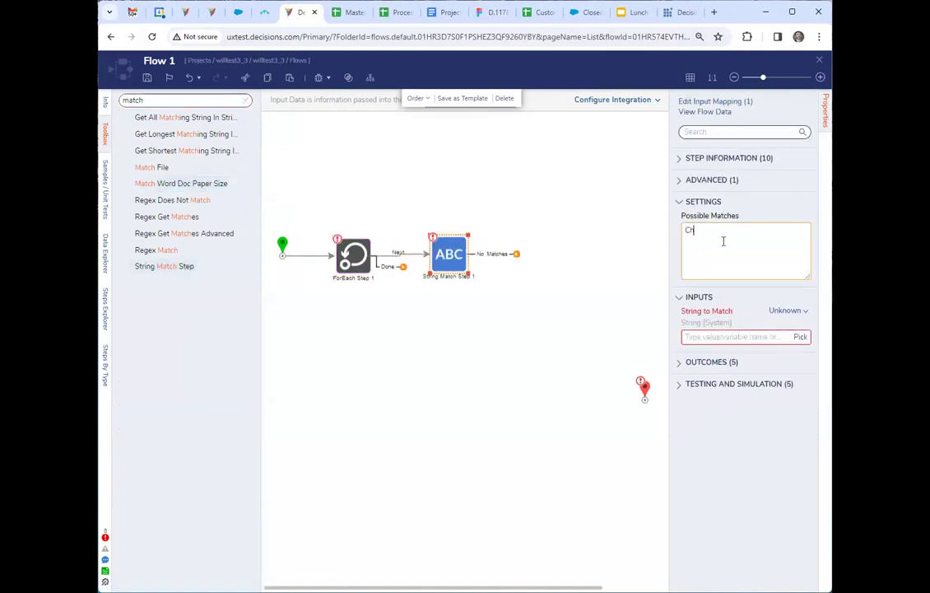
type("Checkbox")
key("Return")
type("Stringt")
key("Return")
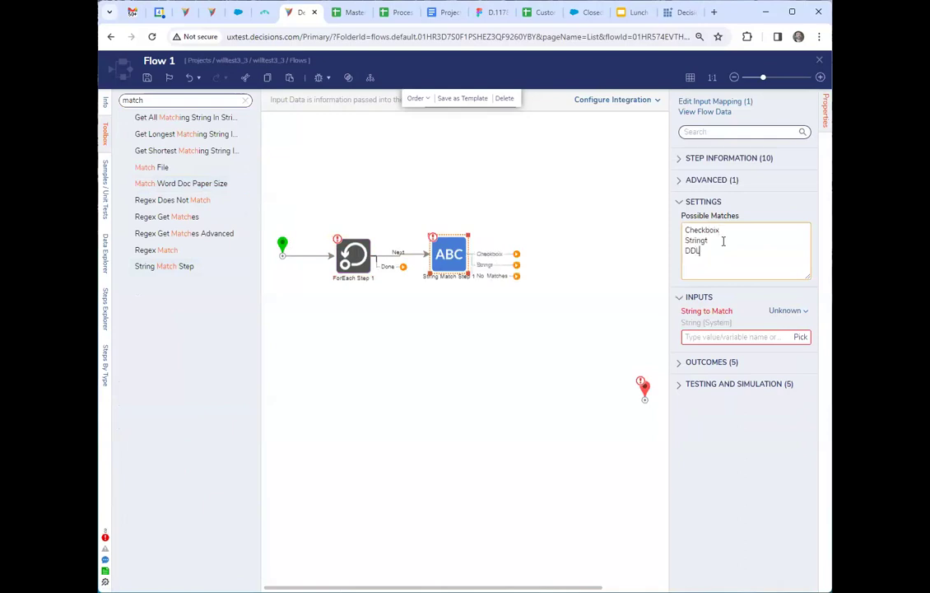
left_click(556, 458)
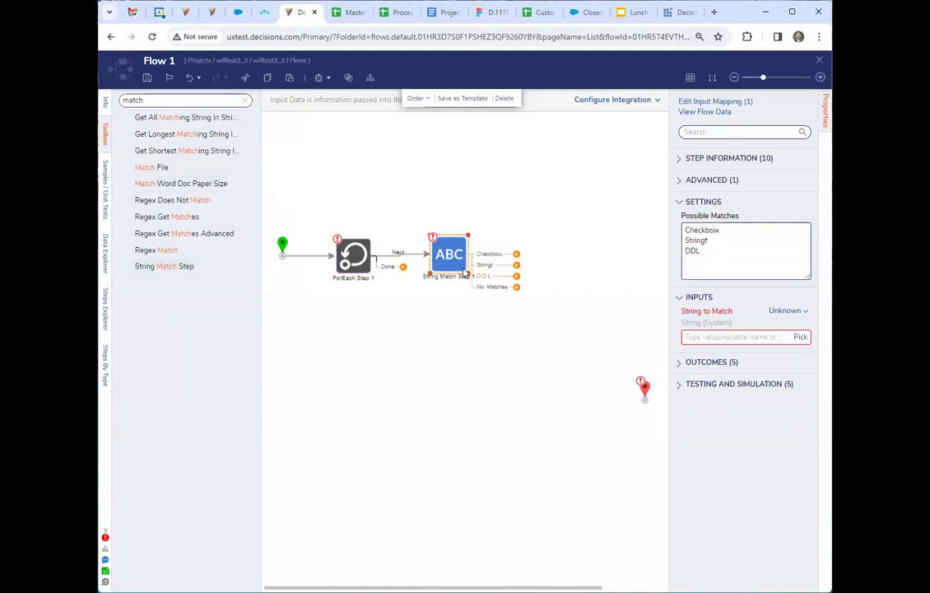
Add an Add Item to List Step on each of the Checkboix, Stringt and DDL outcomes, looping them back to the ForEach step.
left_click(245, 100)
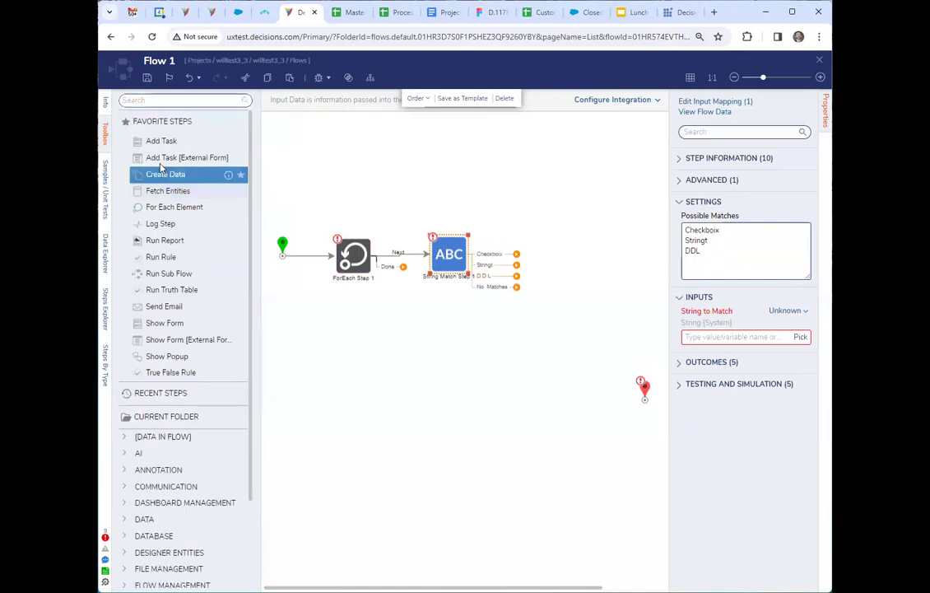
left_click(147, 99)
type("s")
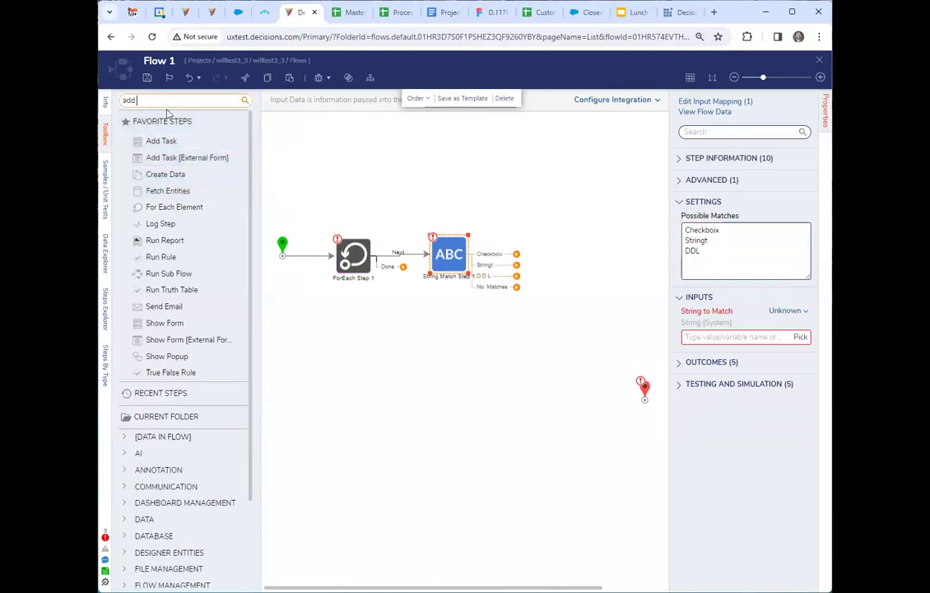
left_click_drag(178, 134, 558, 209)
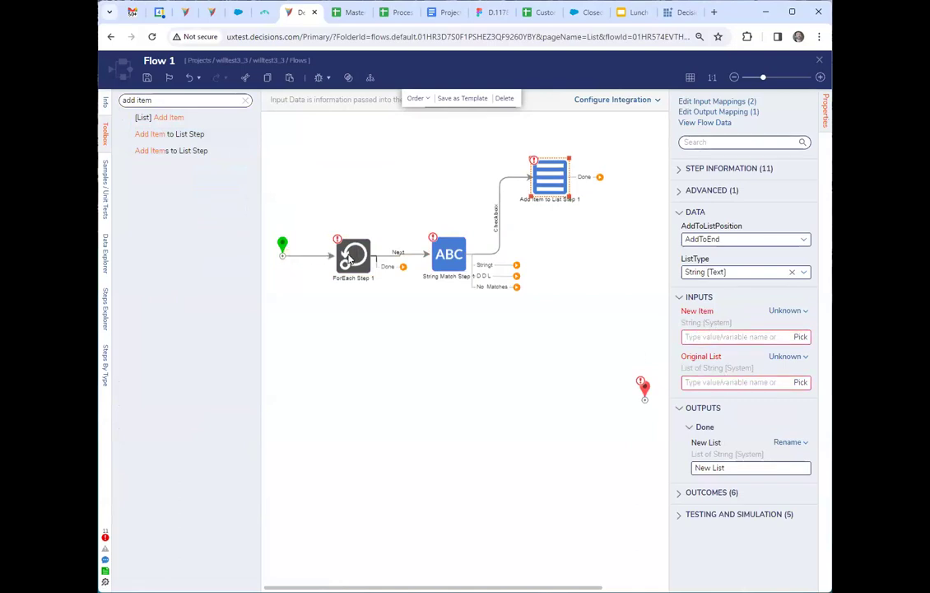
left_click_drag(600, 177, 355, 312)
left_click_drag(171, 137, 551, 334)
left_click_drag(169, 134, 556, 381)
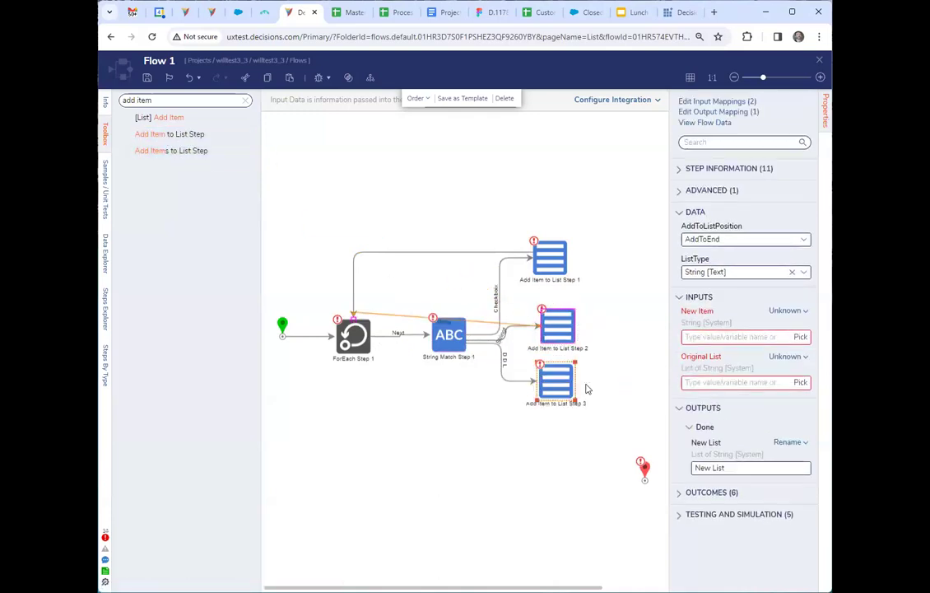
Connect the ForEach step's Done outcome to the end step and move the String Match step slightly upward.
mouse_move(401, 347)
left_mouse_down()
mouse_move(575, 492)
mouse_move(644, 469)
mouse_move(519, 438)
mouse_move(480, 450)
left_mouse_up()
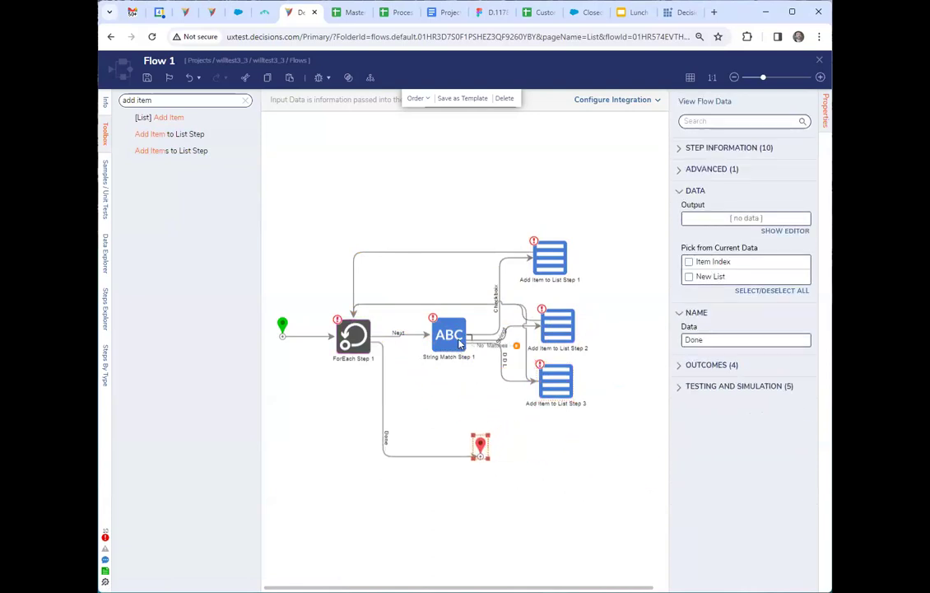
left_click(456, 340)
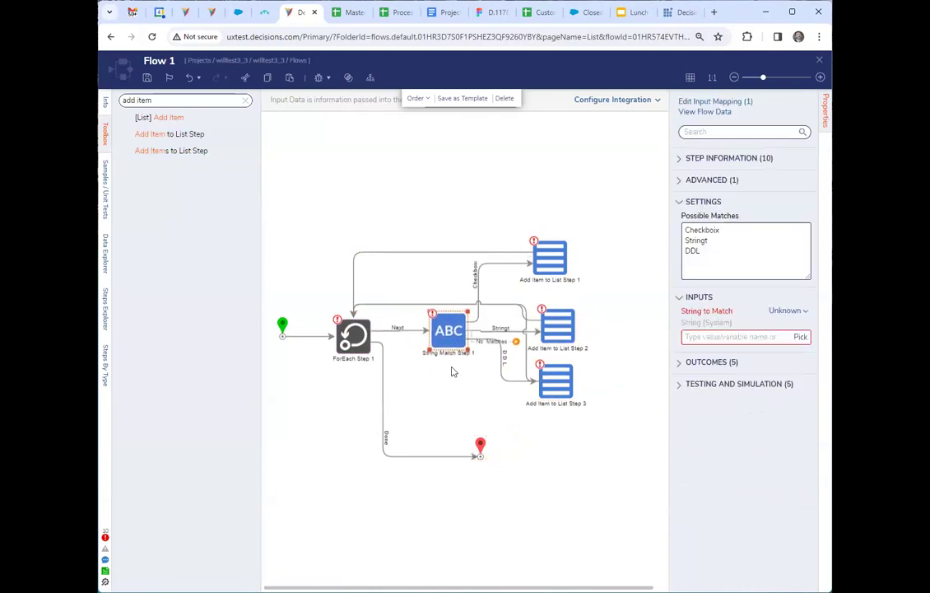
Spread the three Add Item to List steps out to the right and stack them above the String Match step's row.
left_click(451, 371)
left_click_drag(552, 263, 603, 249)
left_click_drag(563, 325, 603, 314)
left_click_drag(546, 387, 593, 386)
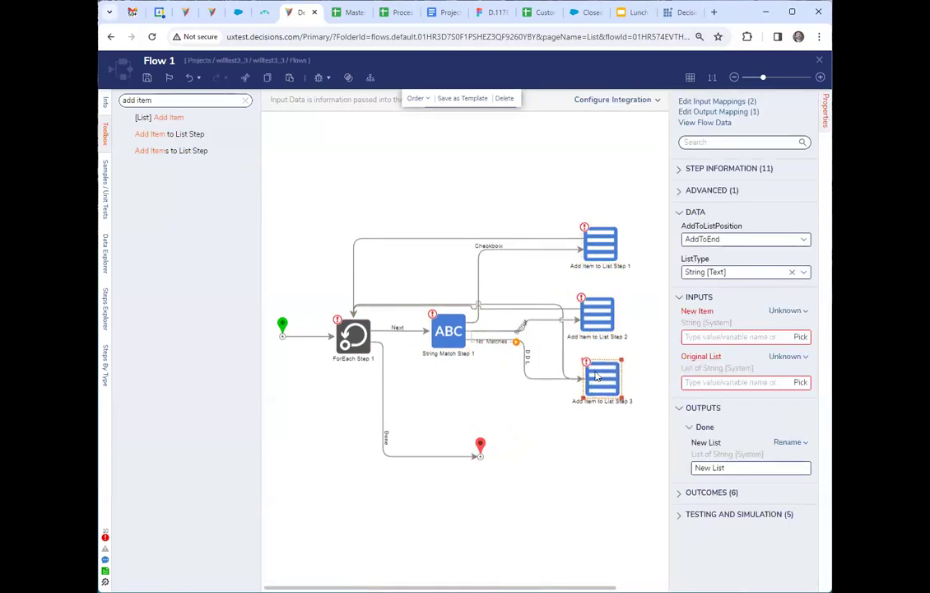
left_click_drag(600, 244, 606, 164)
left_click_drag(597, 314, 606, 222)
left_click_drag(590, 383, 590, 263)
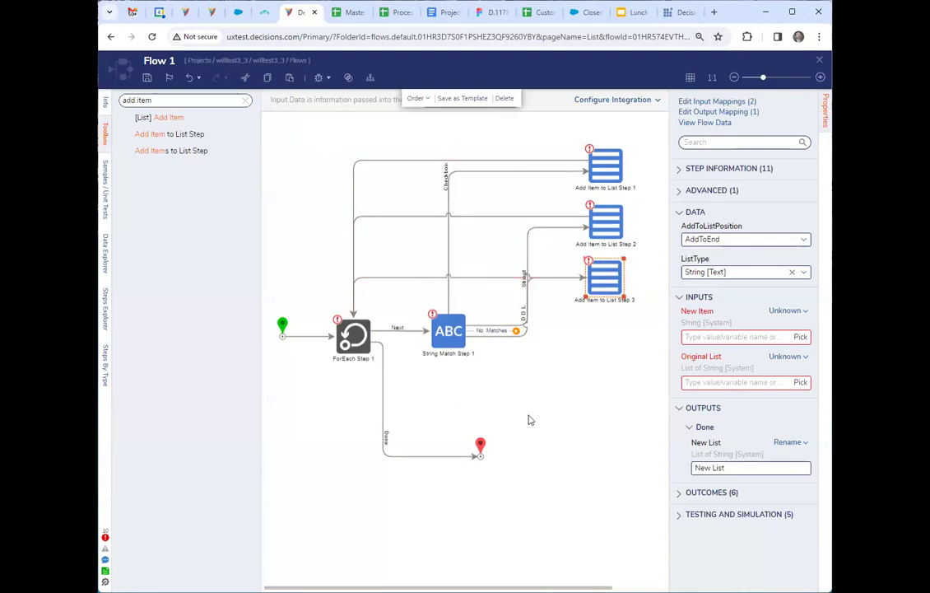
Shift the flow's steps right and insert a Create Data step between the start and the ForEach step.
left_click_drag(333, 132, 643, 485)
left_click_drag(354, 340, 407, 342)
left_click(245, 101)
left_click_drag(165, 174, 326, 347)
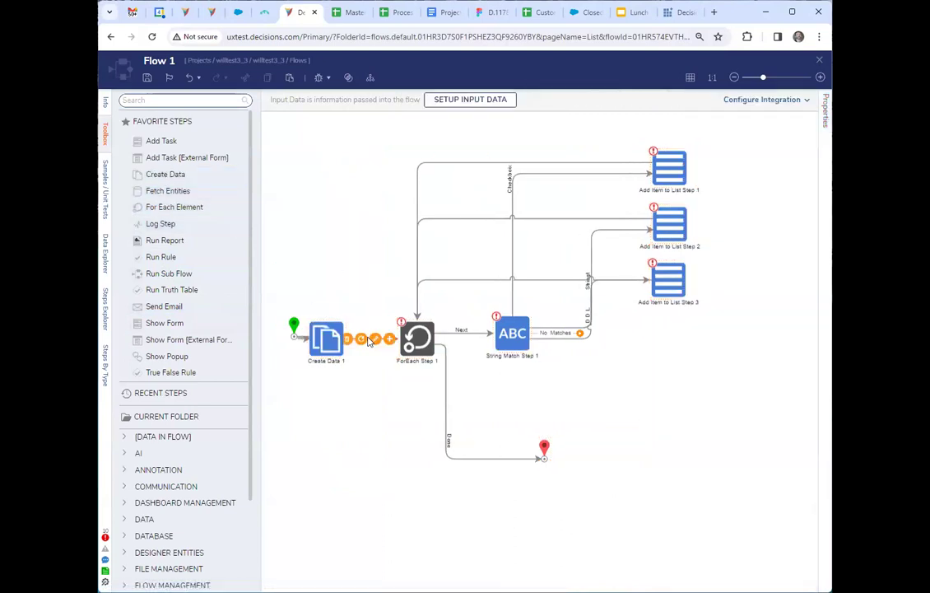
left_click(349, 344)
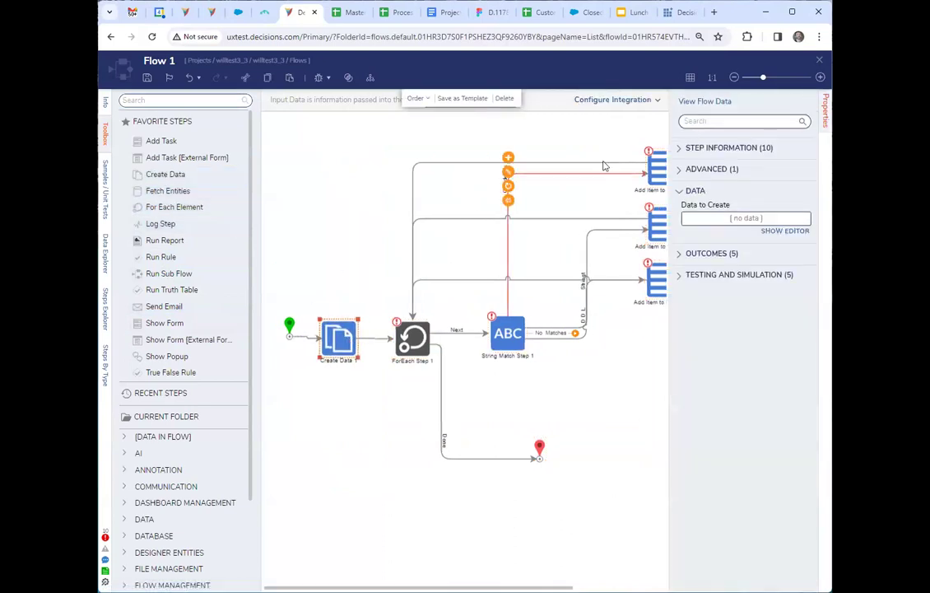
left_click(560, 550)
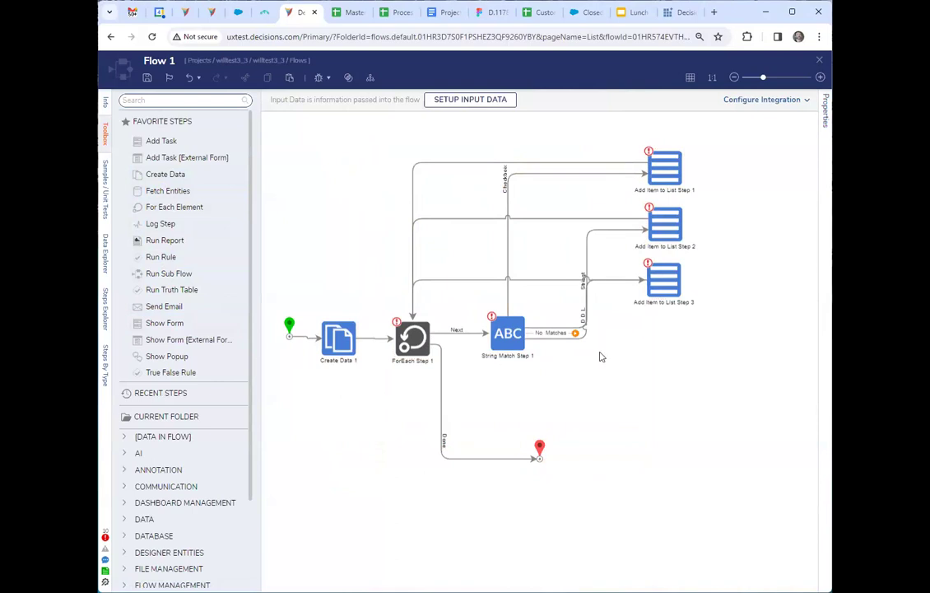
Place a second For Each Element step below the flow and add a Run Truth Table step on its Next outcome.
left_click(411, 338)
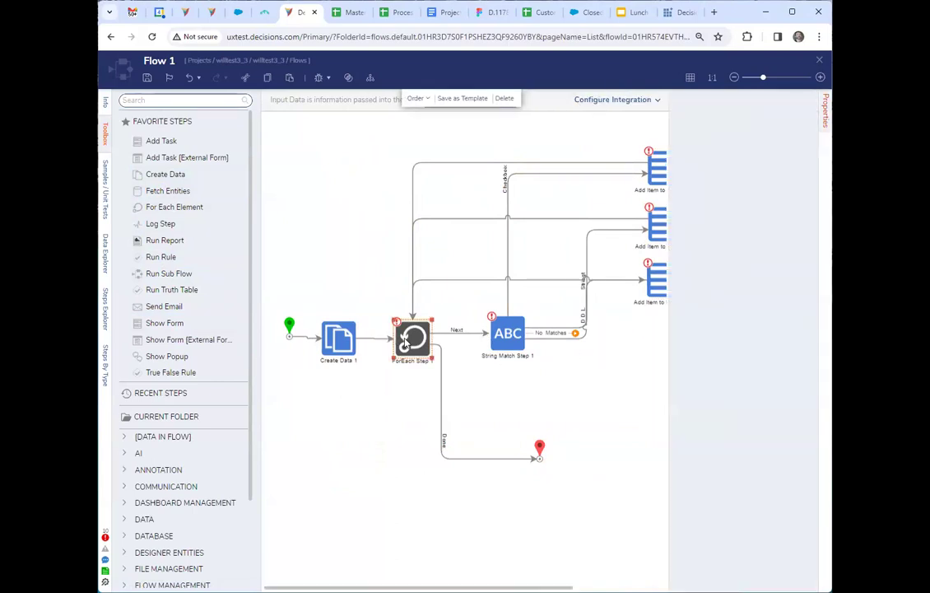
left_click(563, 363)
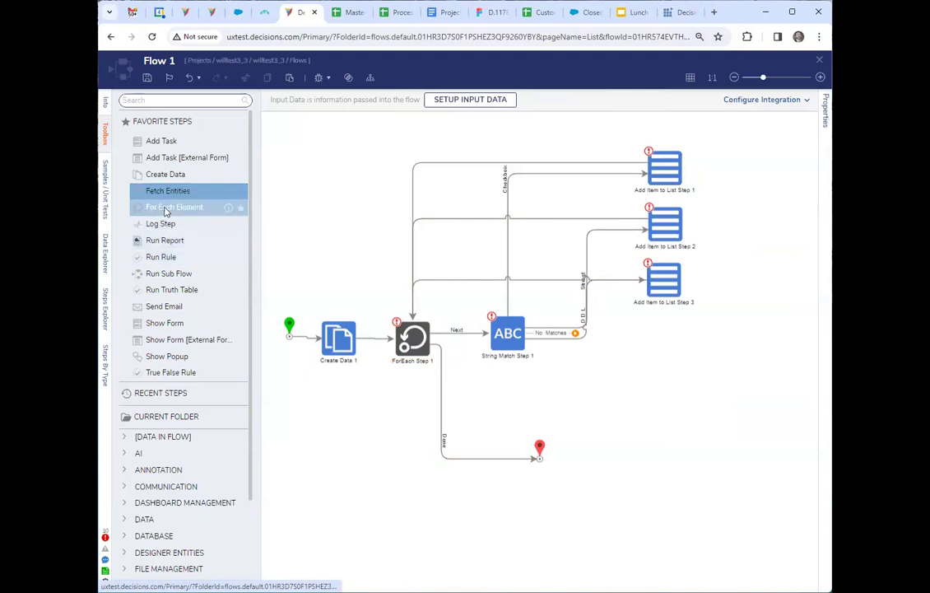
left_click_drag(440, 525, 427, 510)
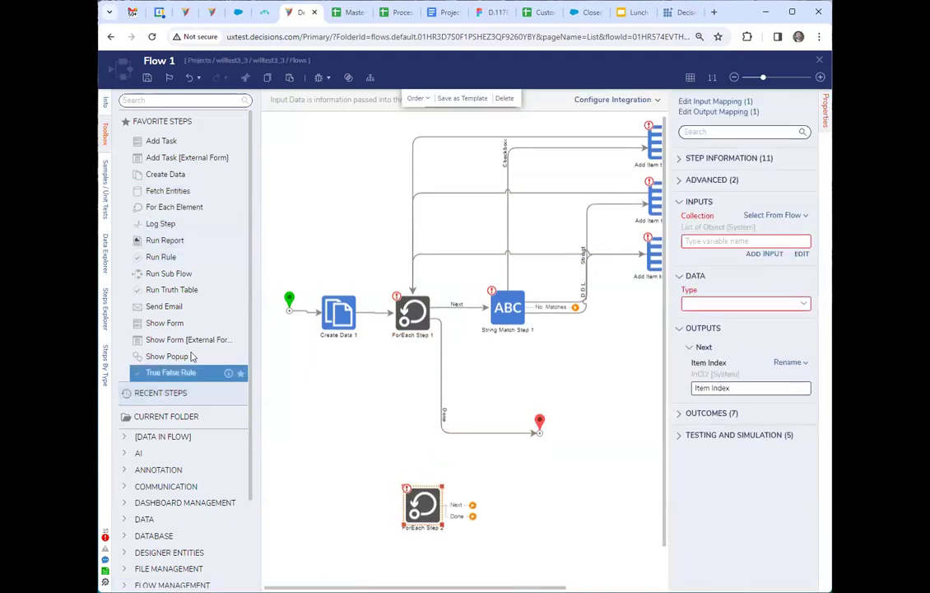
left_click_drag(172, 290, 532, 522)
left_click_drag(531, 522, 537, 511)
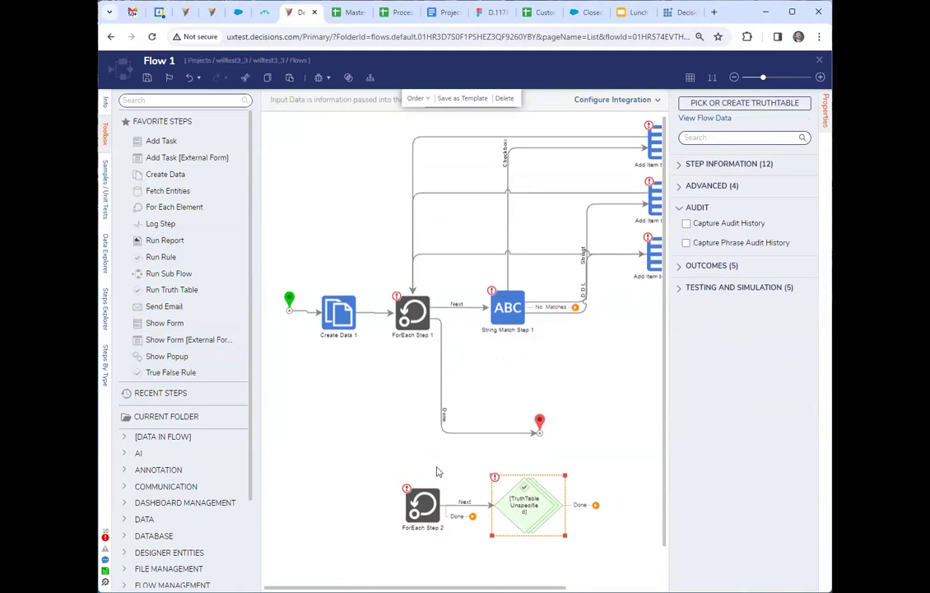
Add a Get Item by Index step beside the second ForEach step and set its Item Index to constant 0.
left_click(161, 102)
type("index")
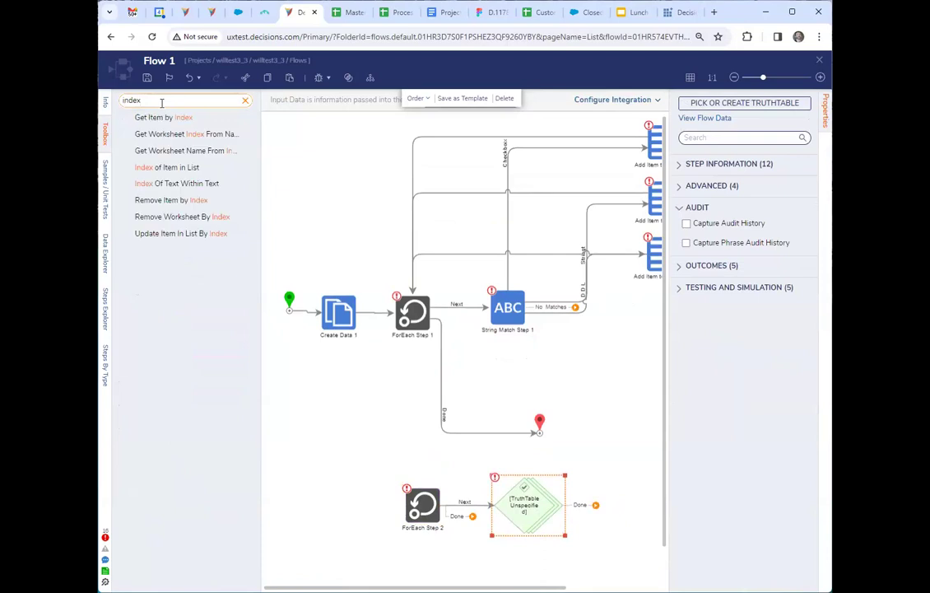
left_click_drag(163, 118, 319, 520)
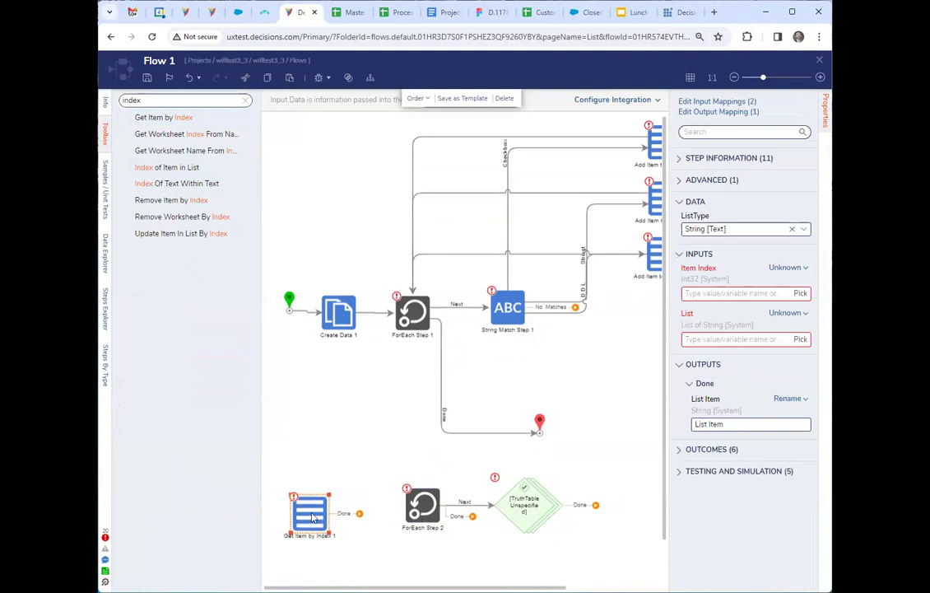
left_click(786, 267)
left_click(715, 231)
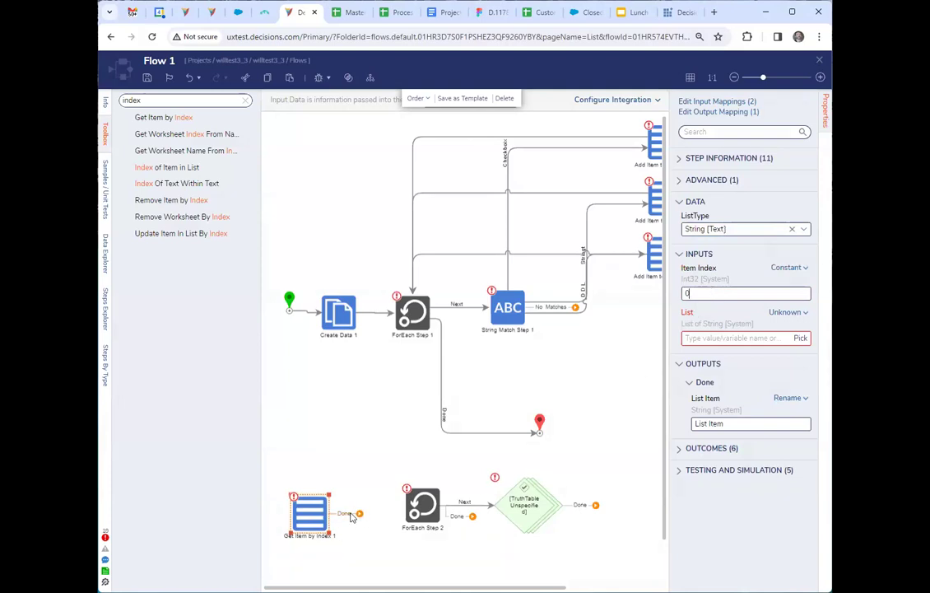
left_click_drag(748, 232, 651, 231)
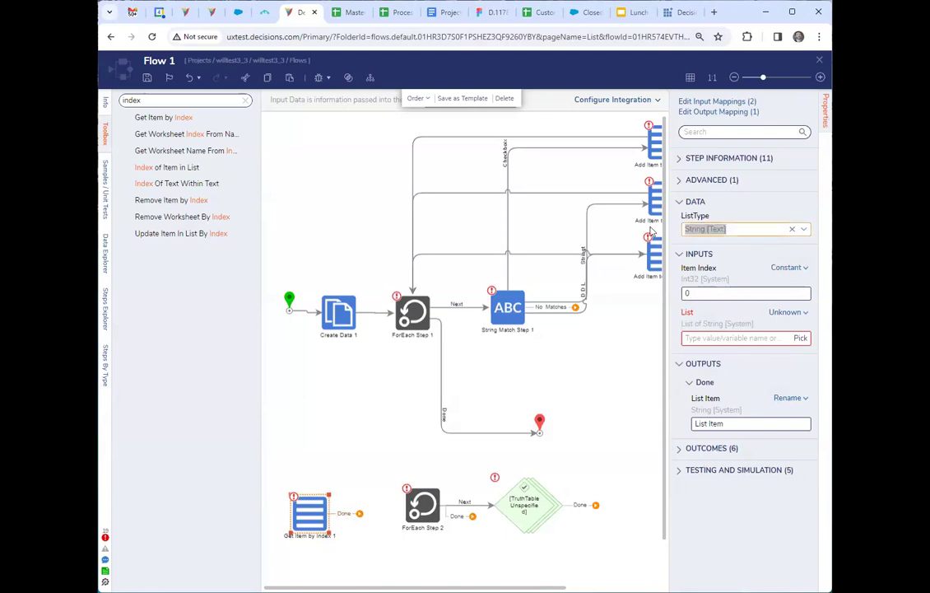
Delete the second ForEach step and connect Get Item by Index directly to the truth table step, placing them closer together.
left_click(419, 504)
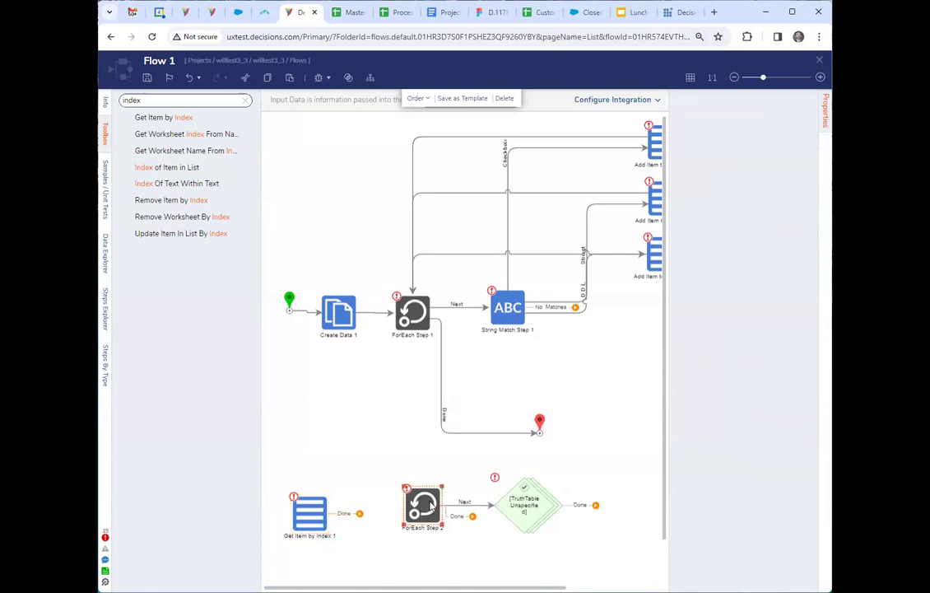
key("Delete")
left_click_drag(359, 513, 428, 520)
left_click(353, 564)
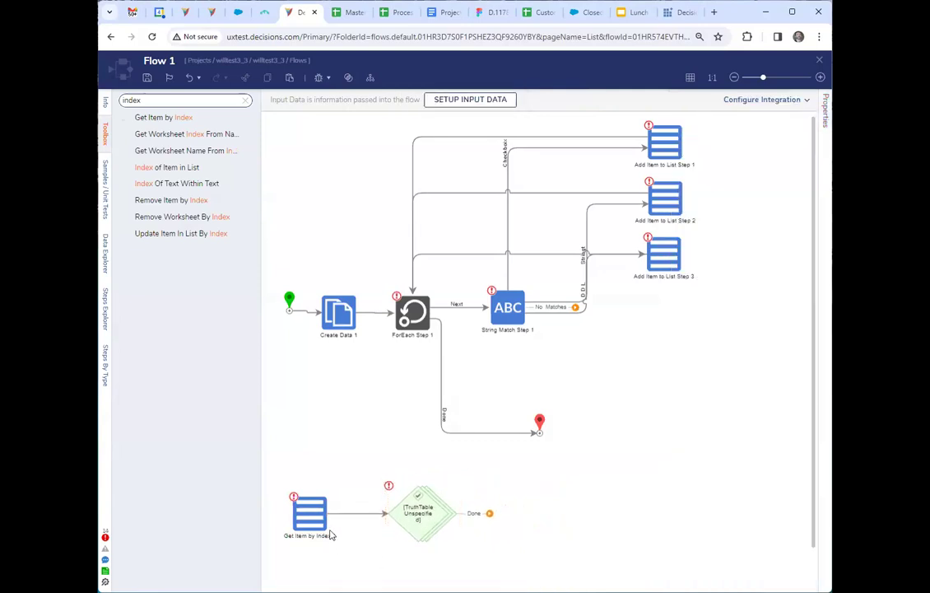
left_click_drag(312, 520, 335, 520)
left_click(373, 561)
left_click_drag(309, 467, 472, 562)
left_click(345, 503)
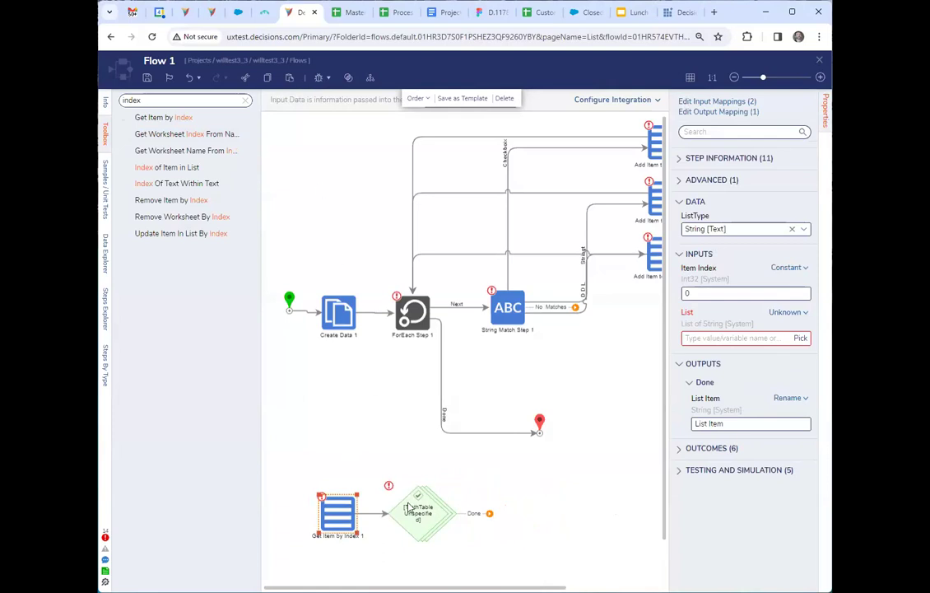
left_click(376, 459)
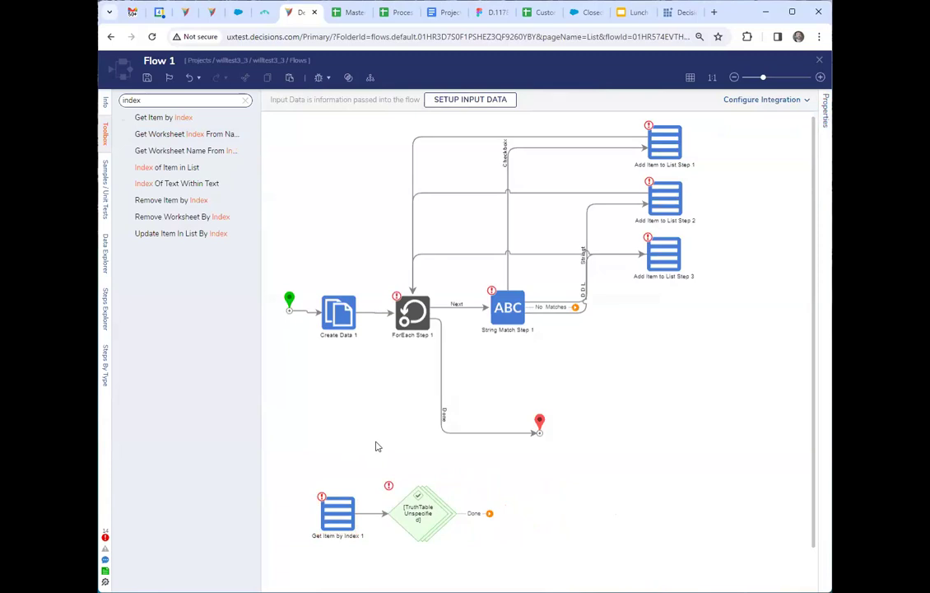
Review the Get Item by Index, truth table, Create Data and ForEach steps in the flow.
left_click(339, 519)
left_click(326, 475)
left_click(409, 322)
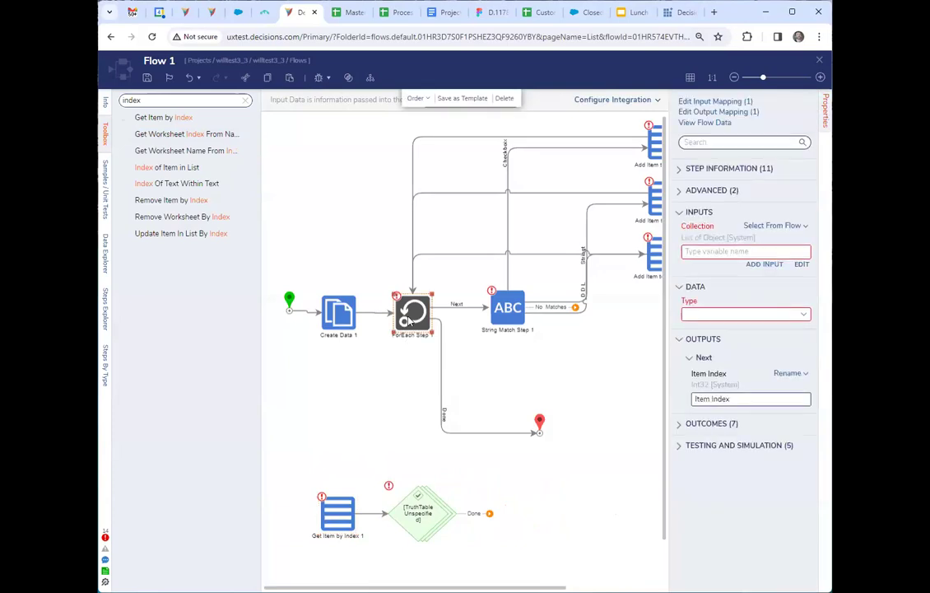
left_click(368, 428)
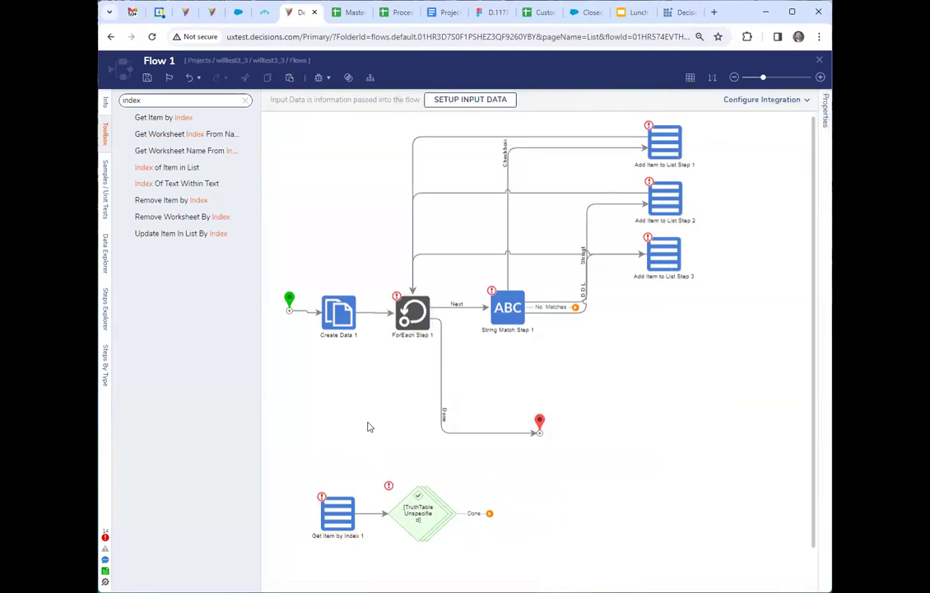
left_click_drag(284, 476, 507, 565)
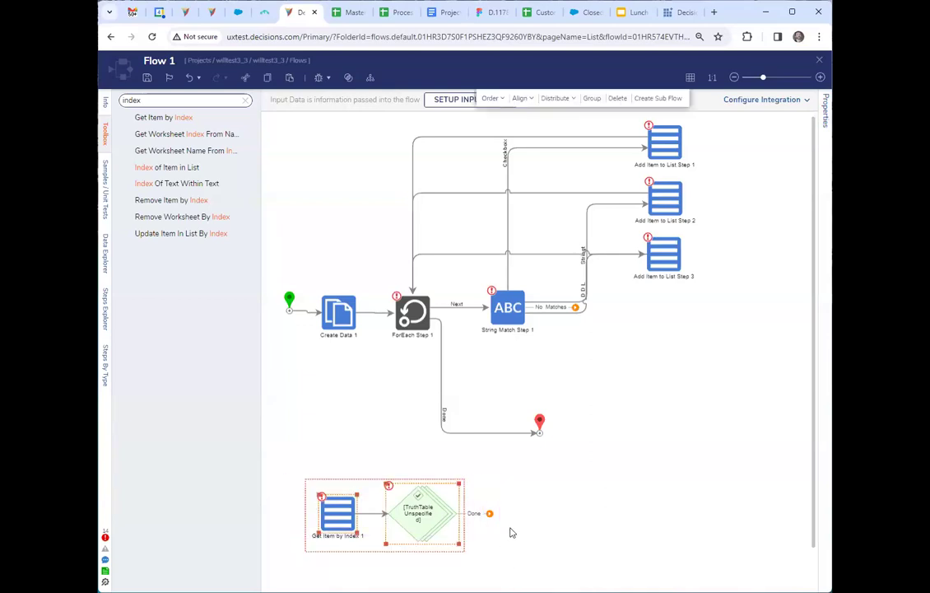
left_click(510, 533)
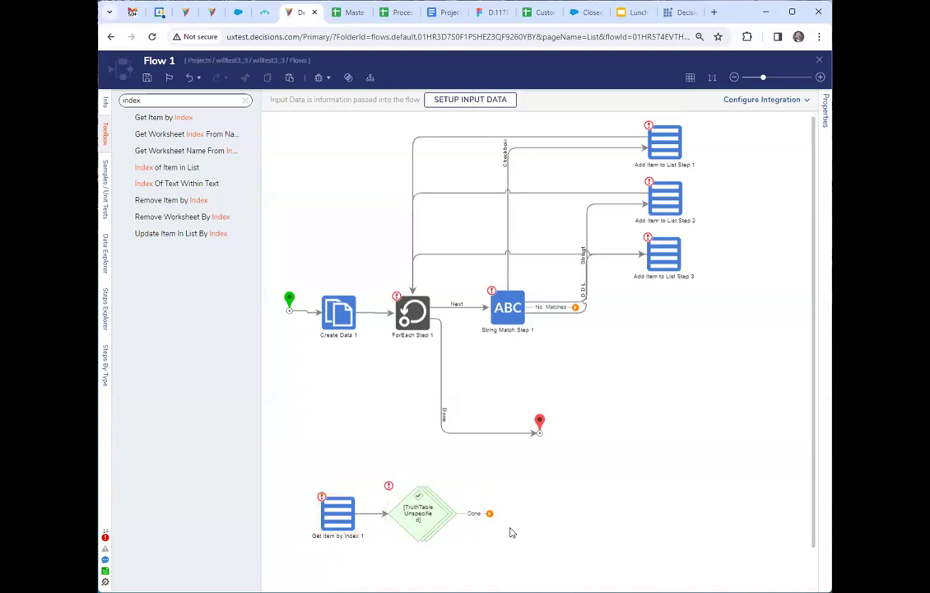
left_click(329, 321)
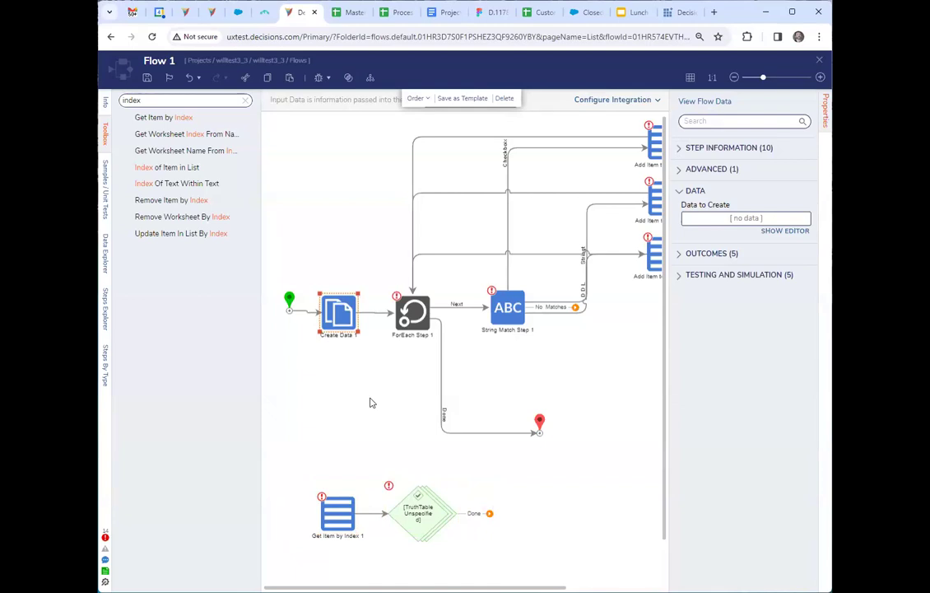
left_click(415, 312)
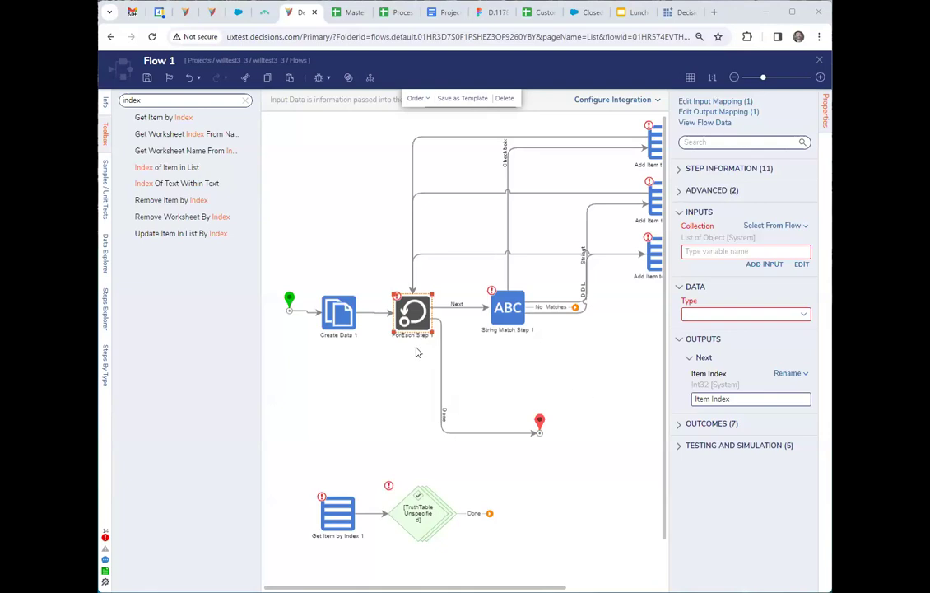
left_click(410, 317)
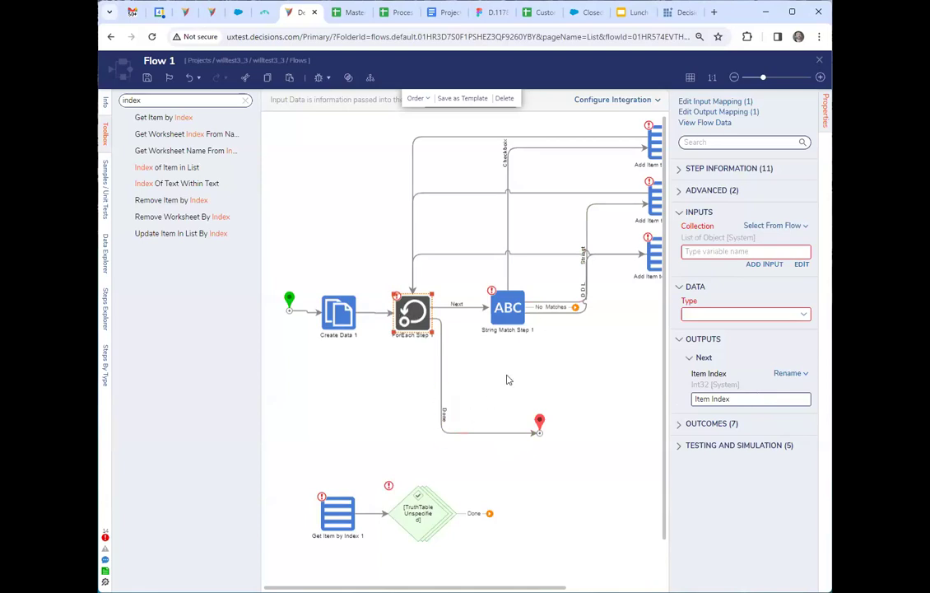
left_click(507, 376)
left_click(412, 316)
Create a new standard truth table for the unspecified truth table step.
left_click(420, 512)
left_click(731, 104)
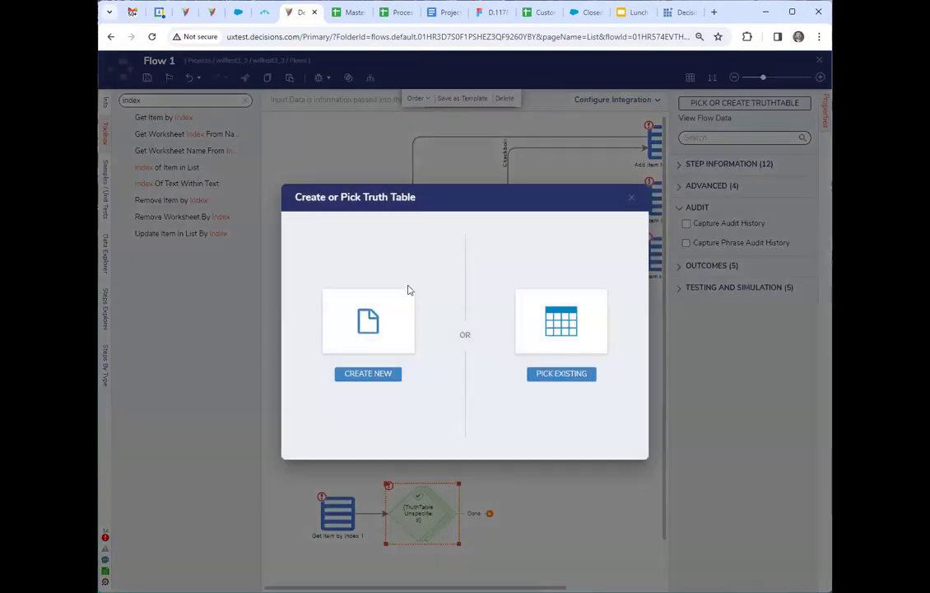
left_click(367, 330)
left_click(356, 204)
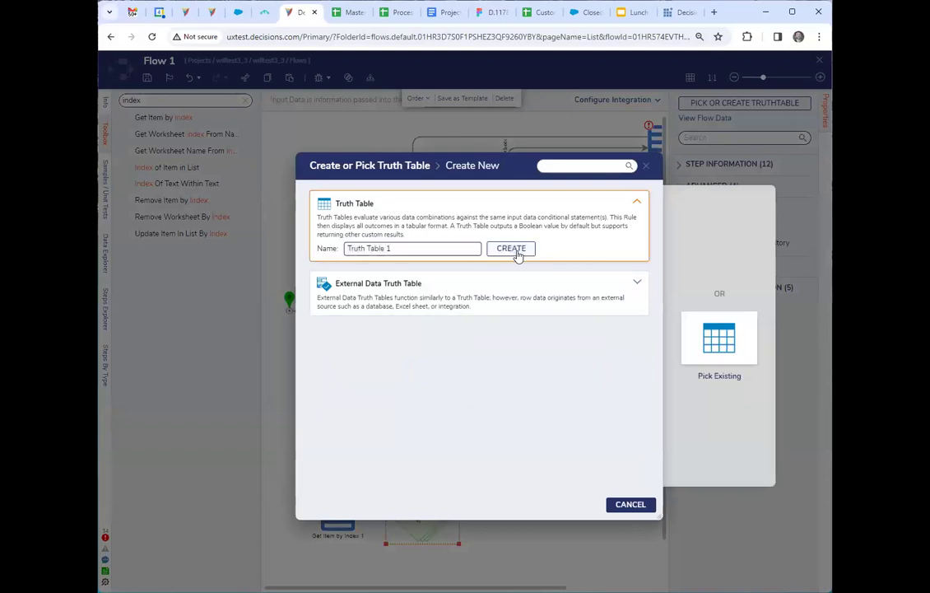
left_click(517, 256)
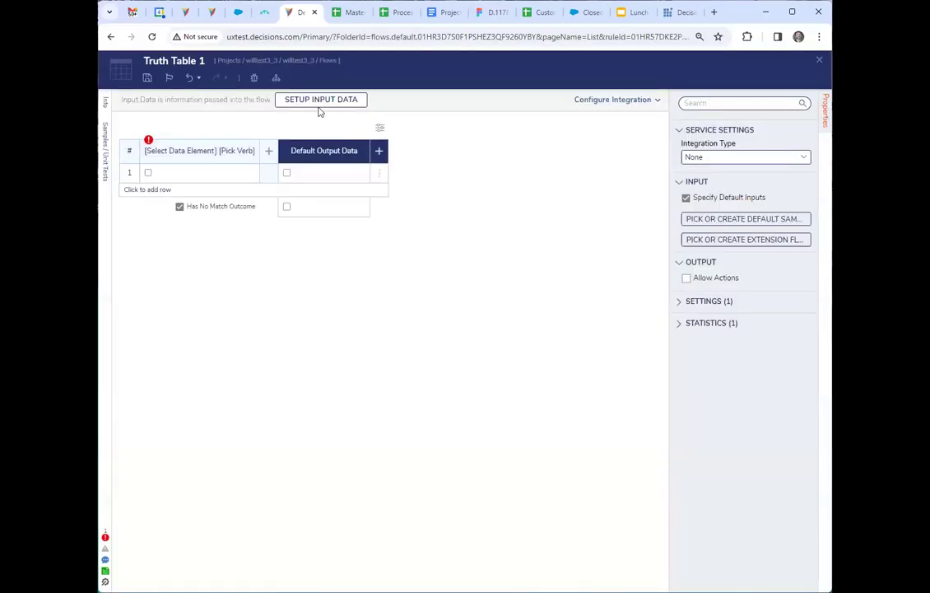
Define the truth table's input data with a first String input named questionSomething.
left_click(321, 102)
left_click(581, 336)
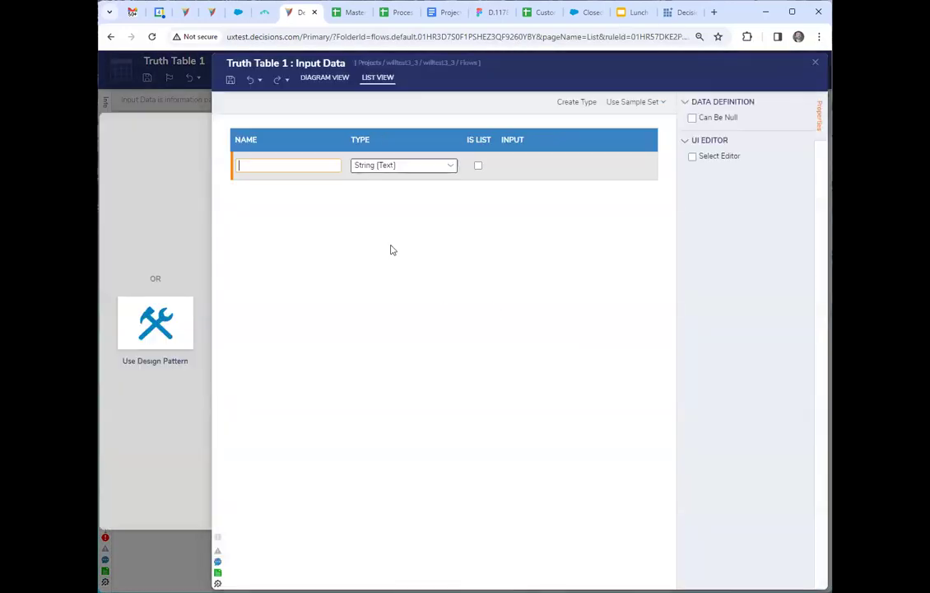
type("uestionSometing")
key("BackSpace")
key("BackSpace")
key("BackSpace")
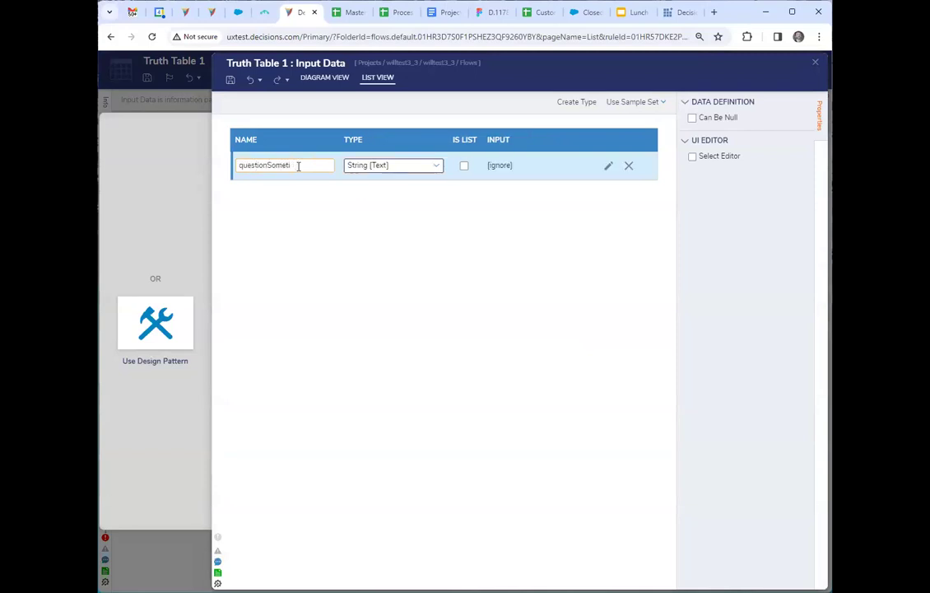
type("hing")
key("Tab")
key("Tab")
key("Tab")
Add a second input named IndexOfQuestion of type Int32 and save the truth table's inputs.
type("In")
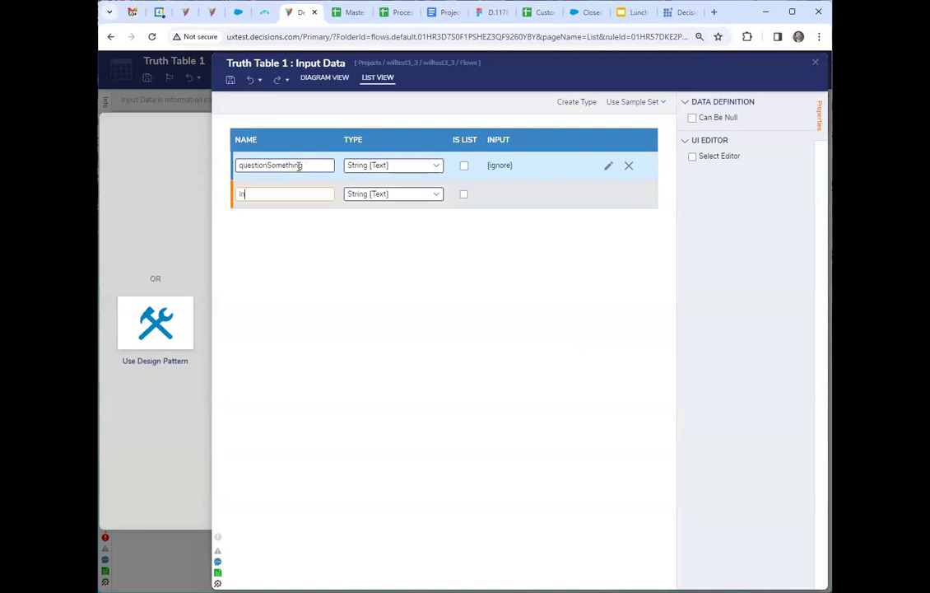
type("dexOfQuestion")
left_click(422, 195)
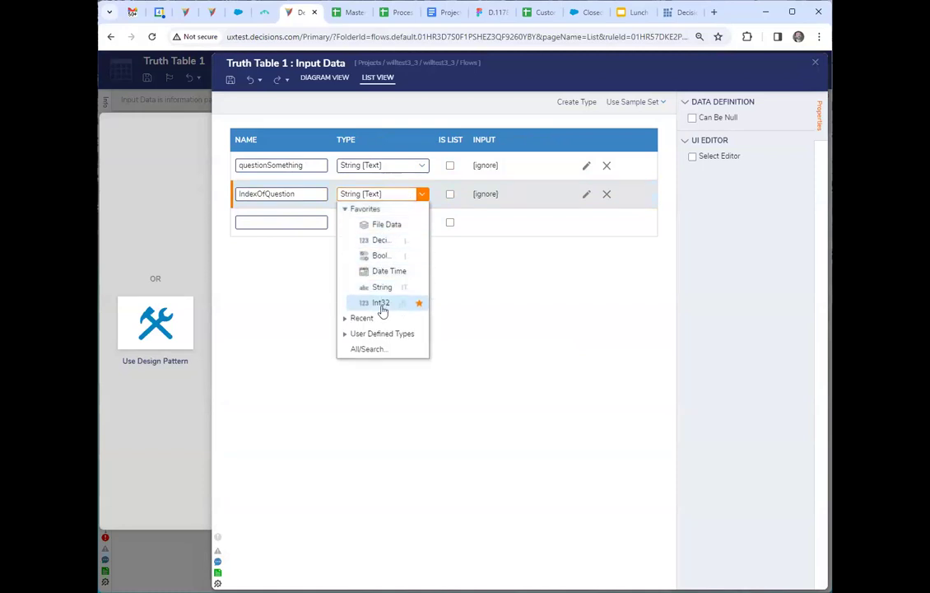
left_click(381, 303)
key("Escape")
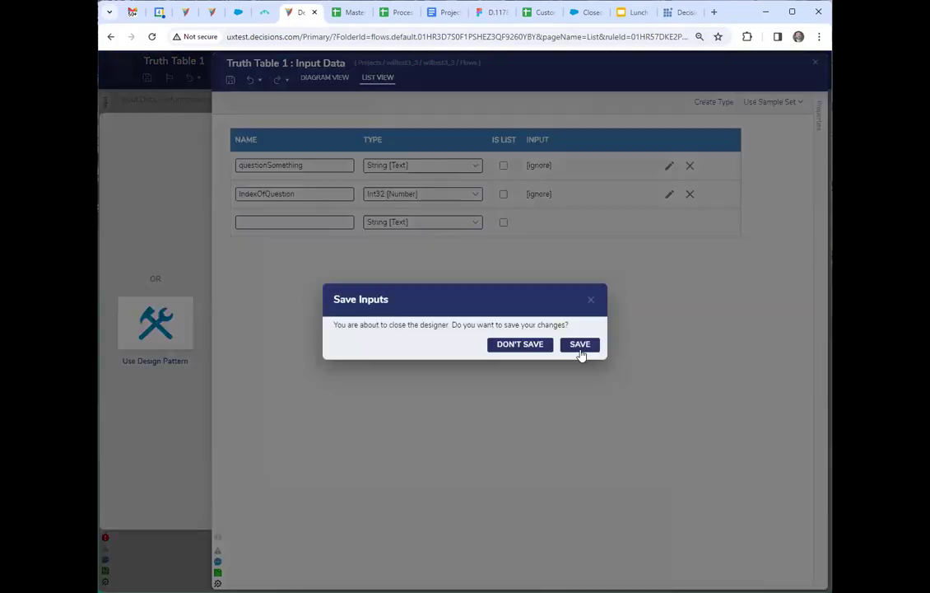
left_click(579, 350)
Add an IndexOfQuestion Equals condition to the truth table, with value 0 in row 1 and 1 in row 2.
left_click(174, 151)
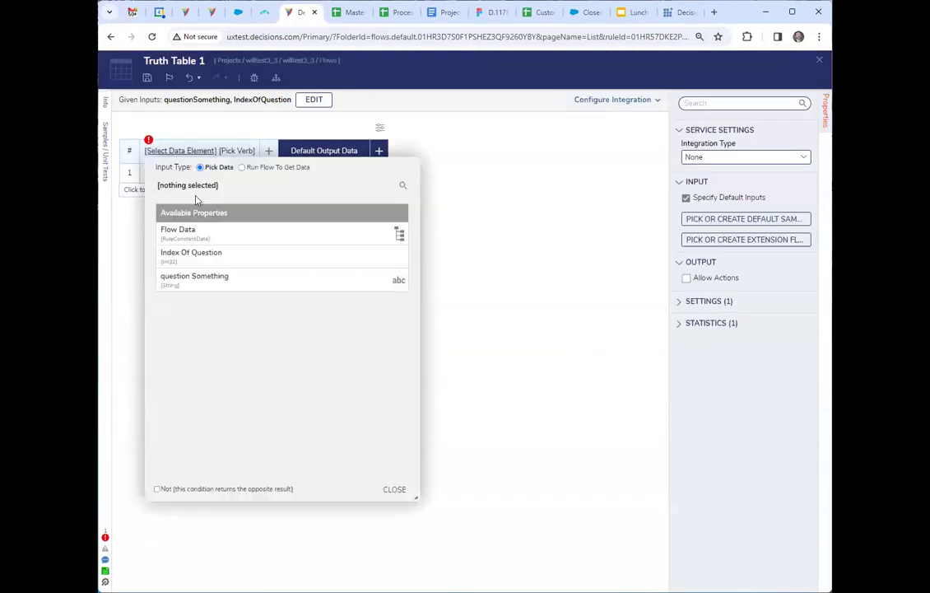
left_click(202, 256)
left_click(393, 489)
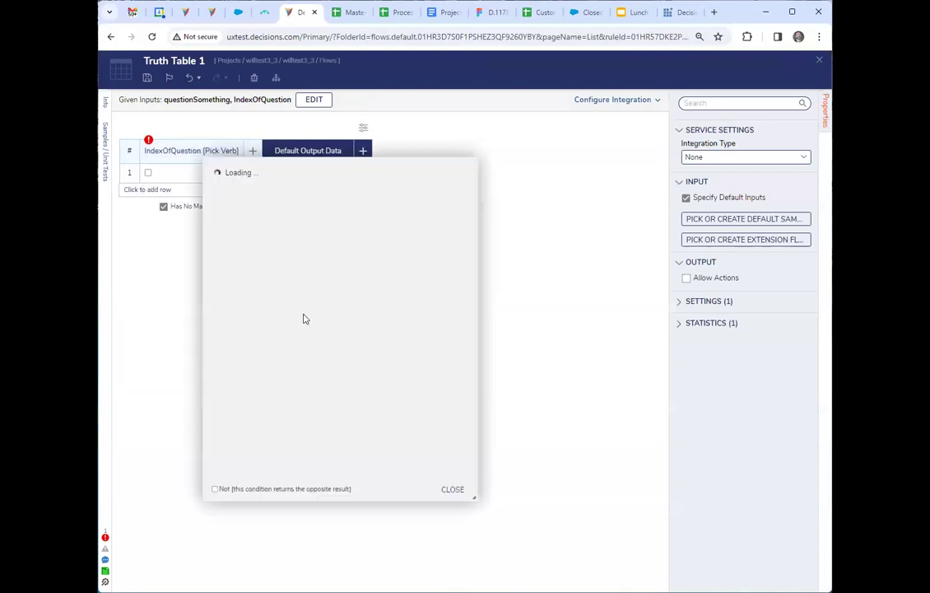
left_click(263, 271)
left_click(455, 489)
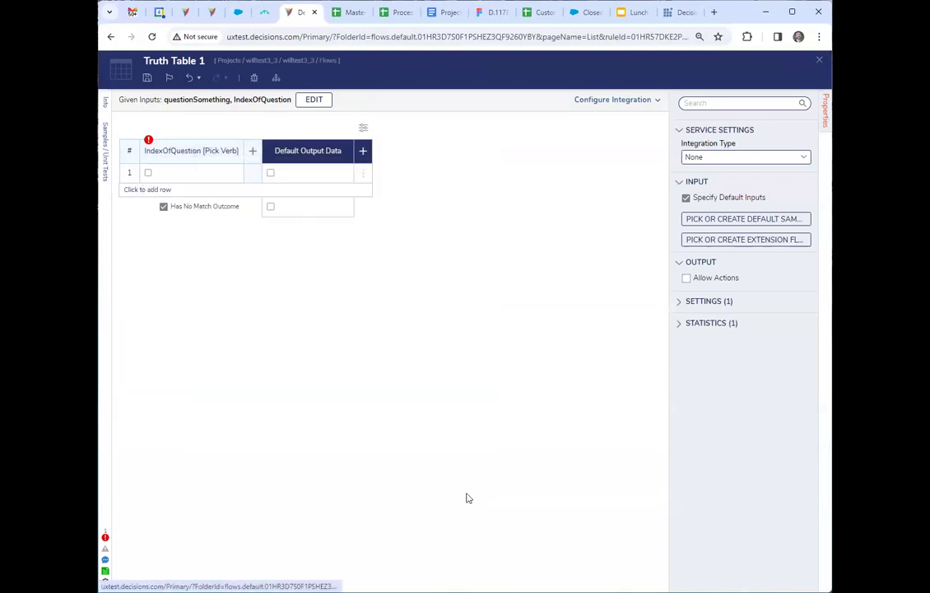
left_click(153, 190)
left_click(164, 191)
type("1")
left_click(253, 350)
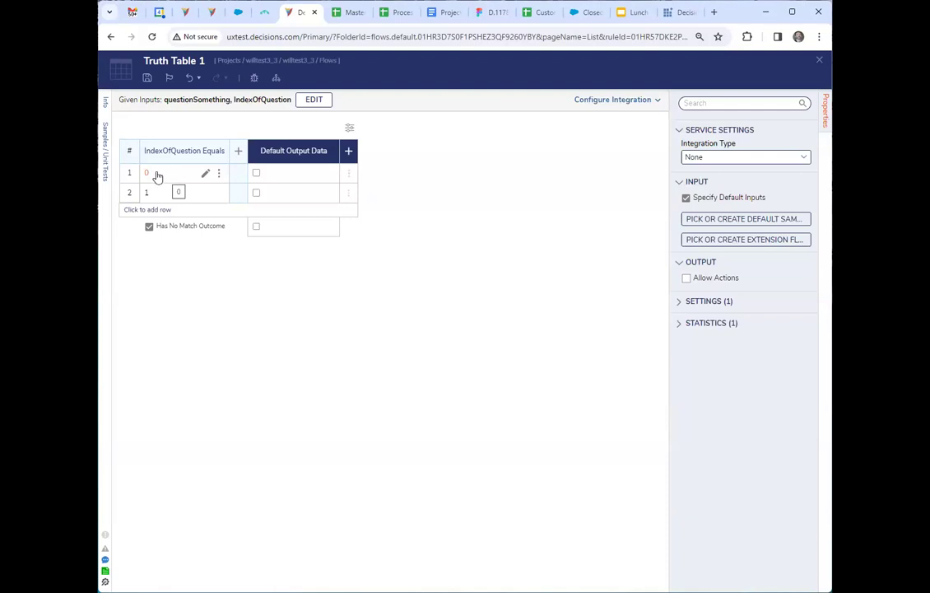
Add a second condition column to the truth table that tests questionSomething with the Equals rule.
left_click(242, 152)
left_click(263, 152)
left_click(318, 288)
left_click(484, 489)
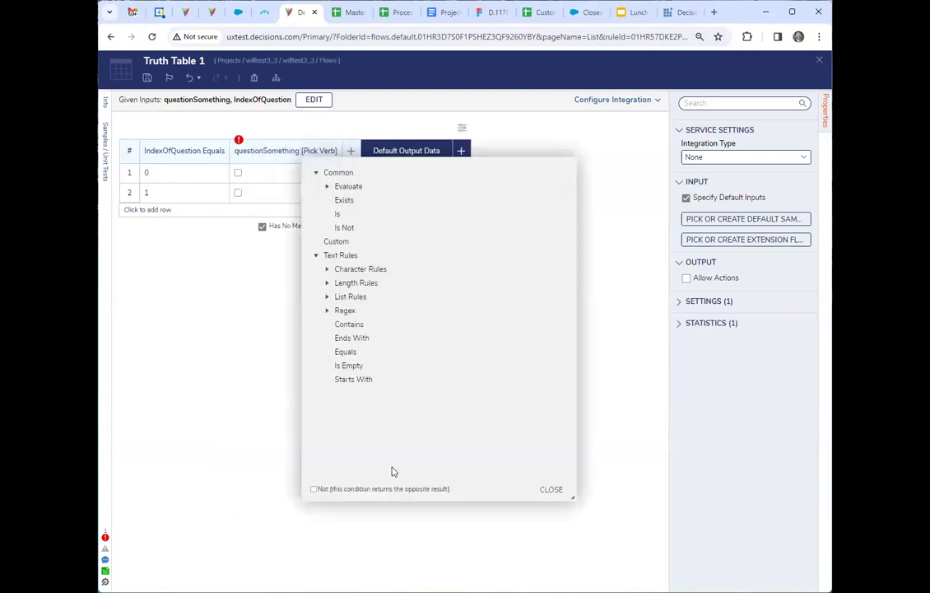
left_click(345, 351)
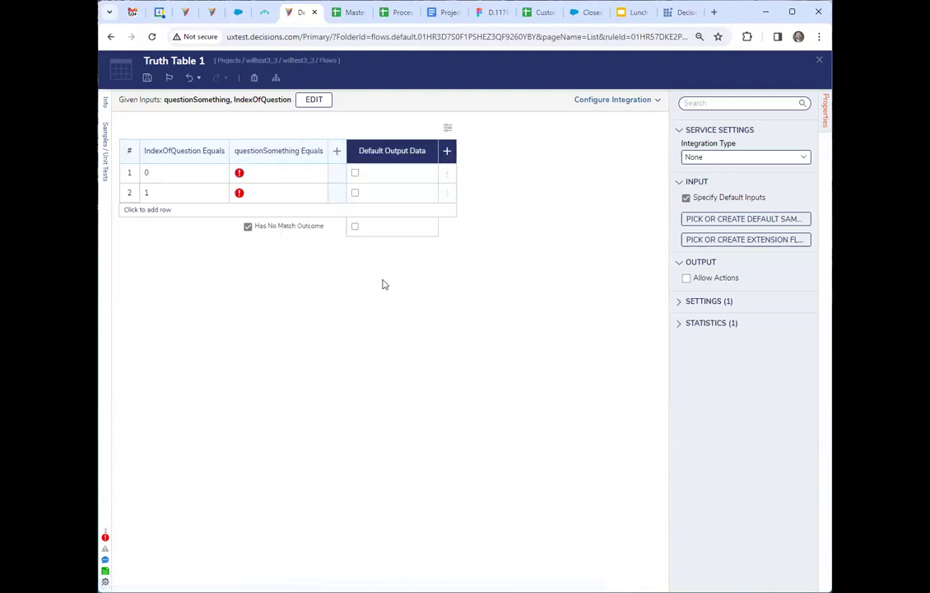
Set the questionSomething condition to Hello in row 1 and World in row 2.
left_click(275, 173)
type("Hello")
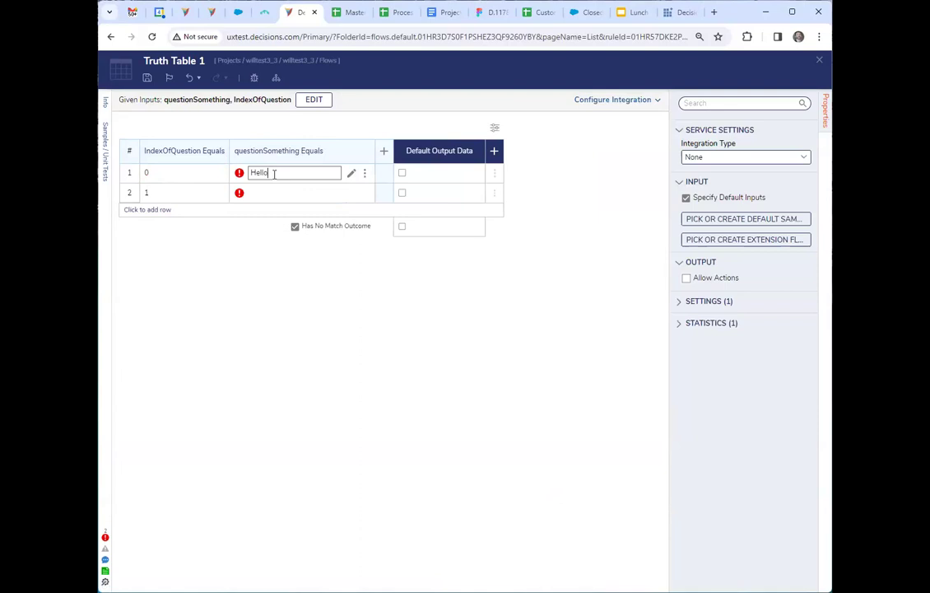
key("Return")
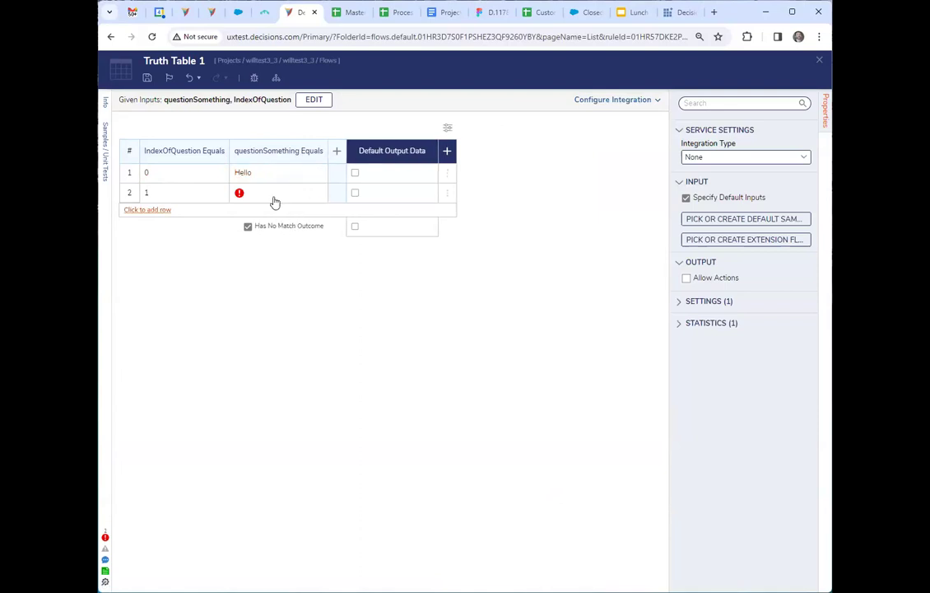
left_click(271, 191)
type("World")
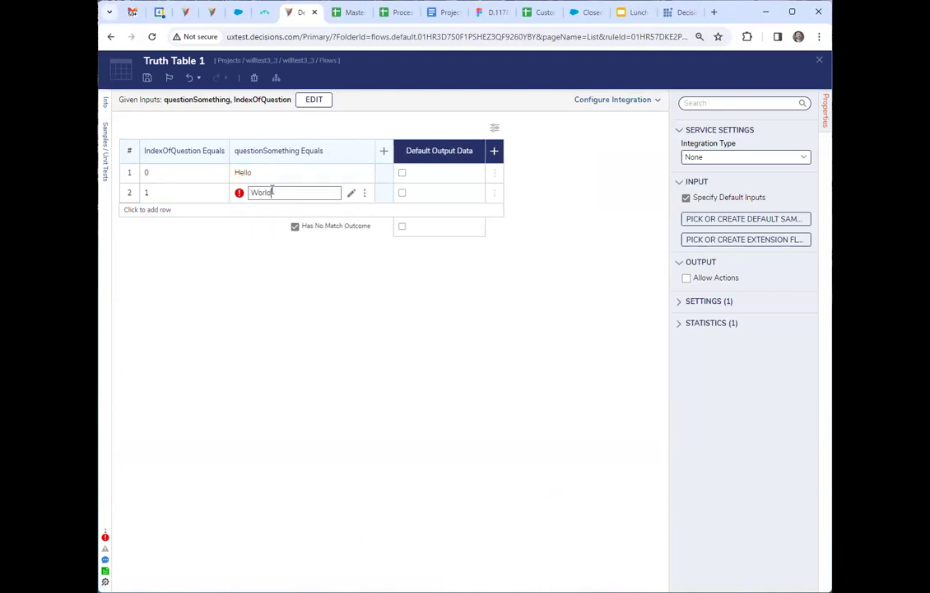
key("Return")
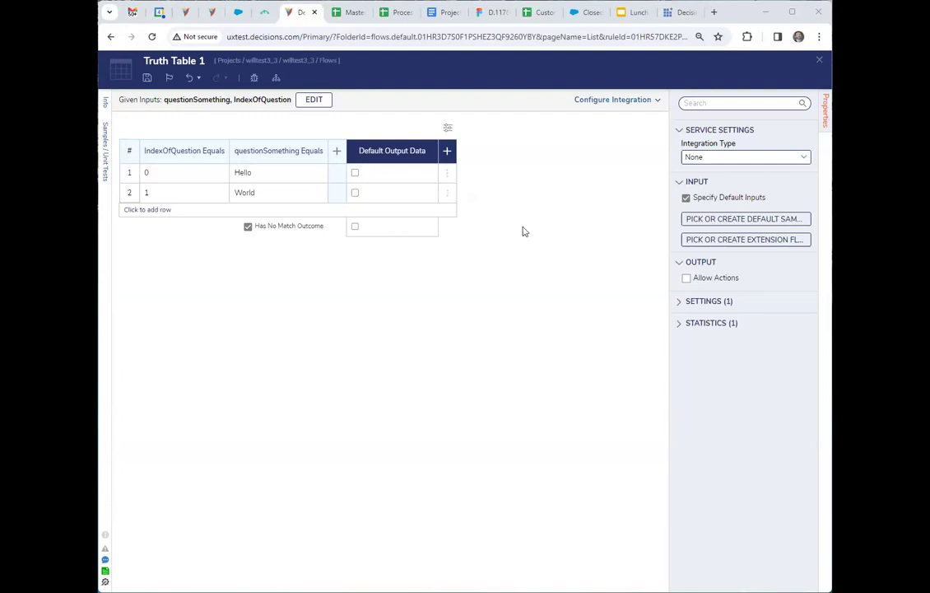
Close Truth Table 1 and Flow 1 to return to the Flows folder.
left_click(819, 62)
left_click(821, 62)
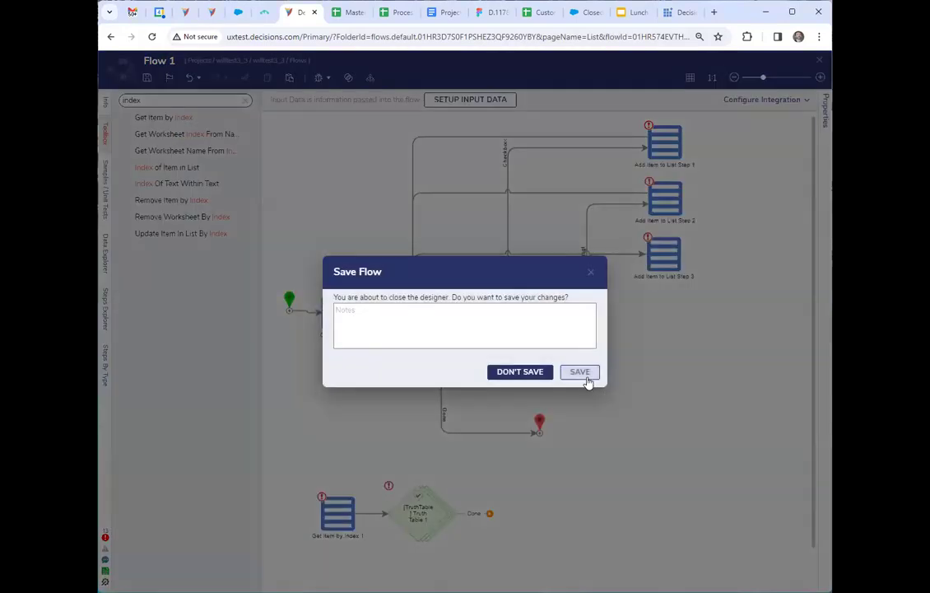
left_click(588, 379)
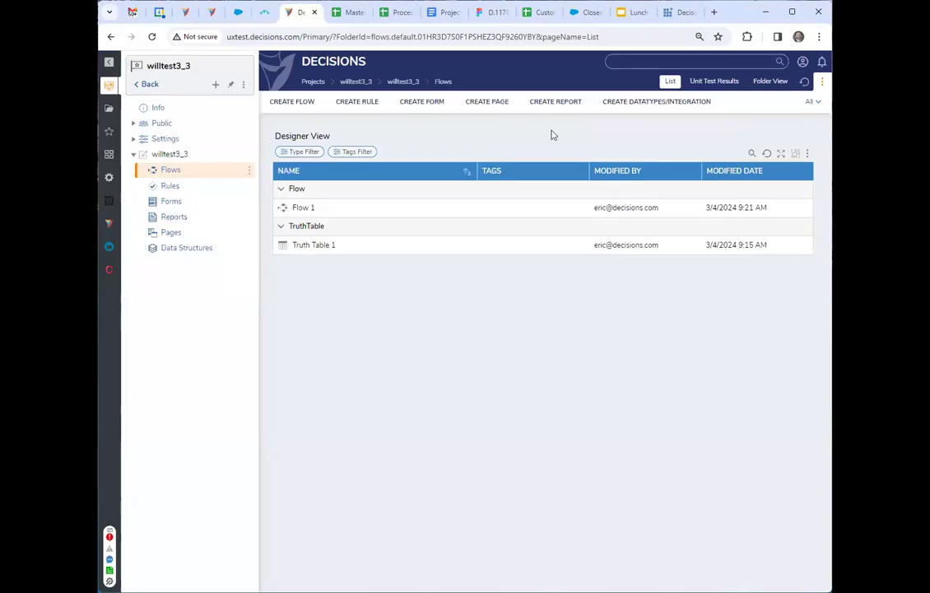
Create a Flow Execution Extension data structure named feeTest1 with a String field str1, and save it.
left_click(669, 103)
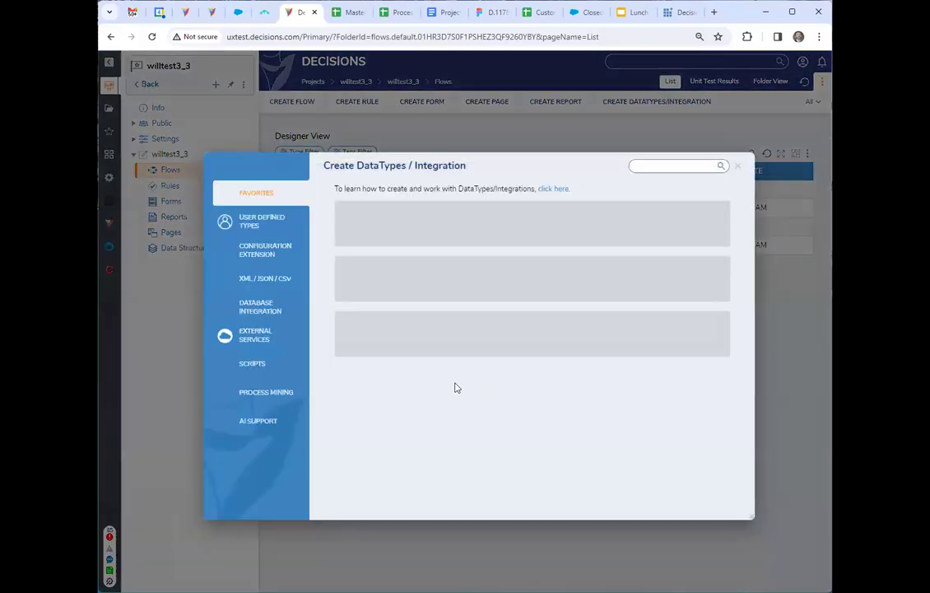
left_click(244, 225)
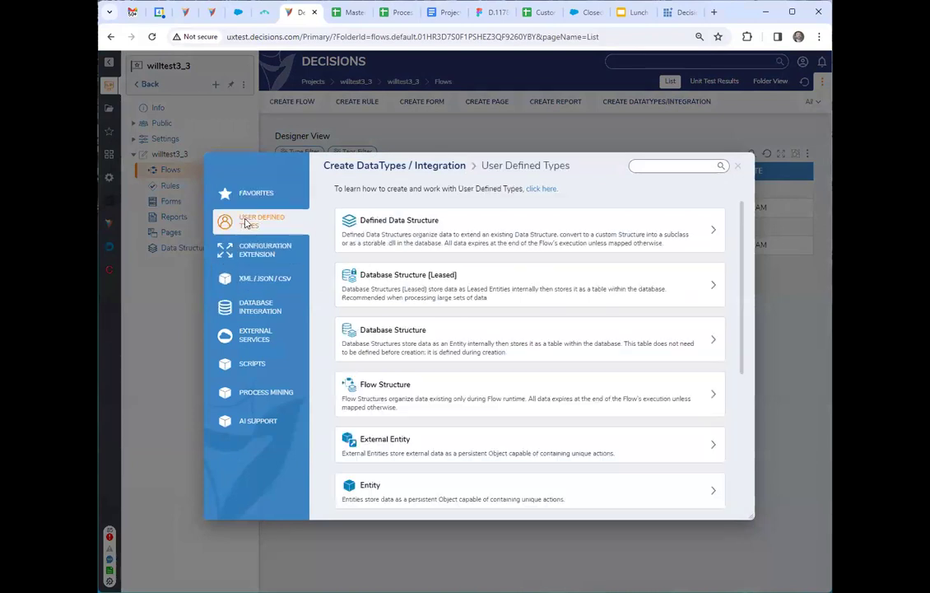
scroll(436, 314, "down", 2)
scroll(434, 362, "down", 1)
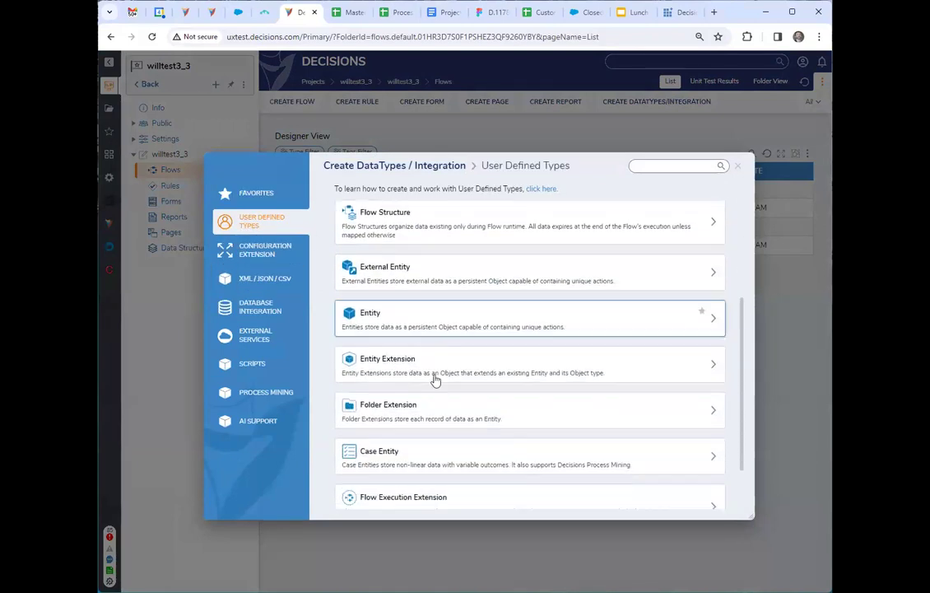
scroll(440, 449, "down", 1)
left_click(442, 438)
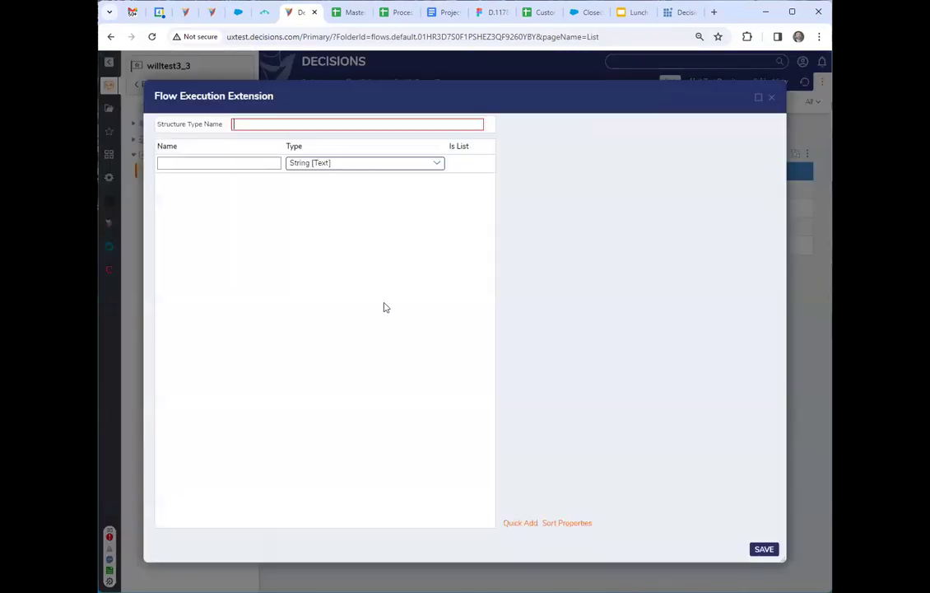
type("feeTest1")
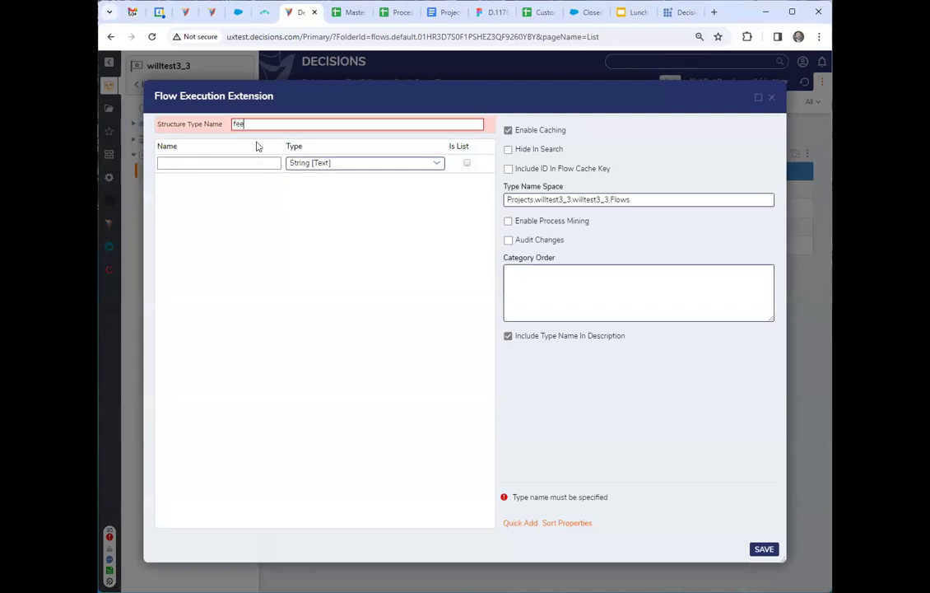
left_click(184, 164)
type("str1")
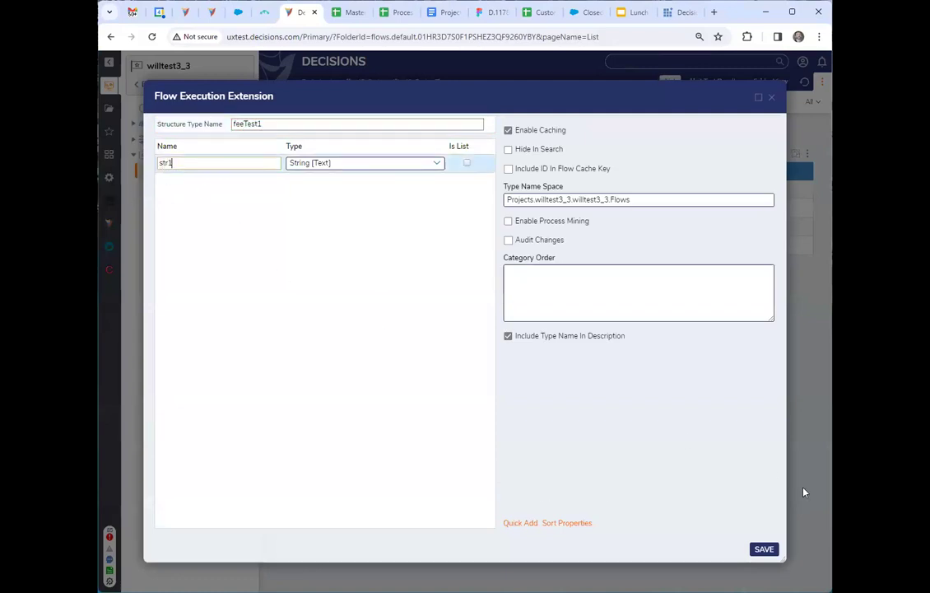
left_click(764, 548)
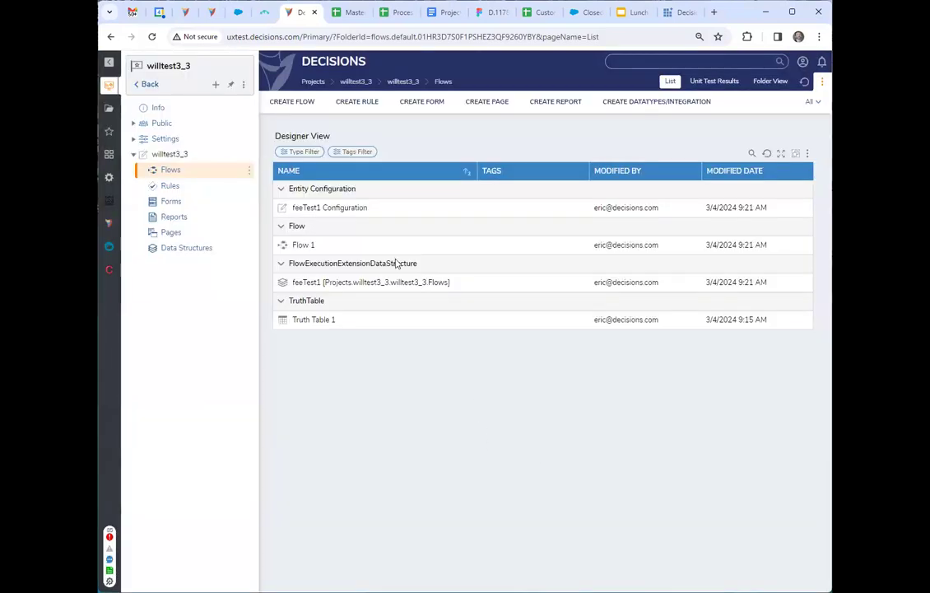
Create a new flow and add a Setup Process Folder step connected to the start step.
left_click(311, 104)
left_click(556, 259)
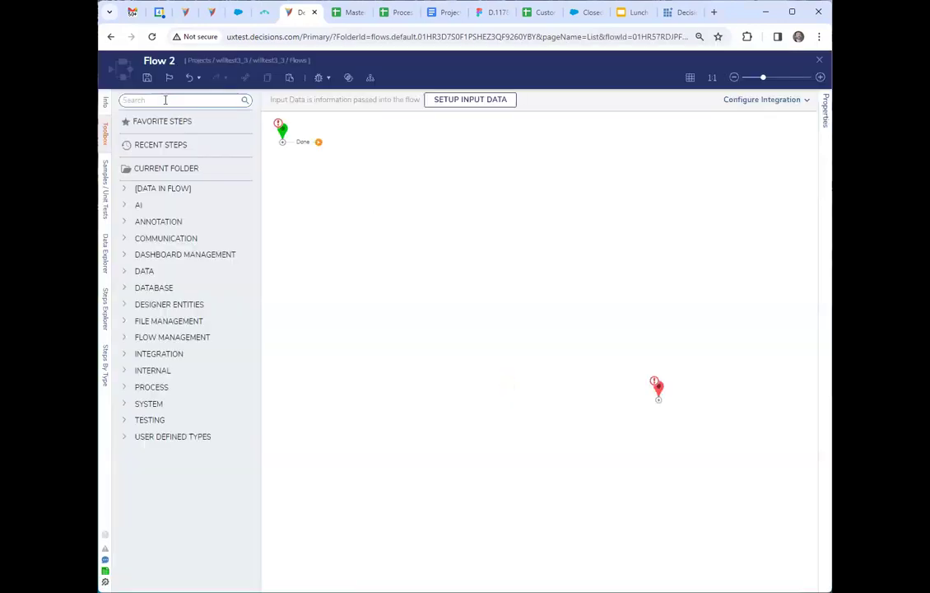
left_click(164, 100)
type("setup")
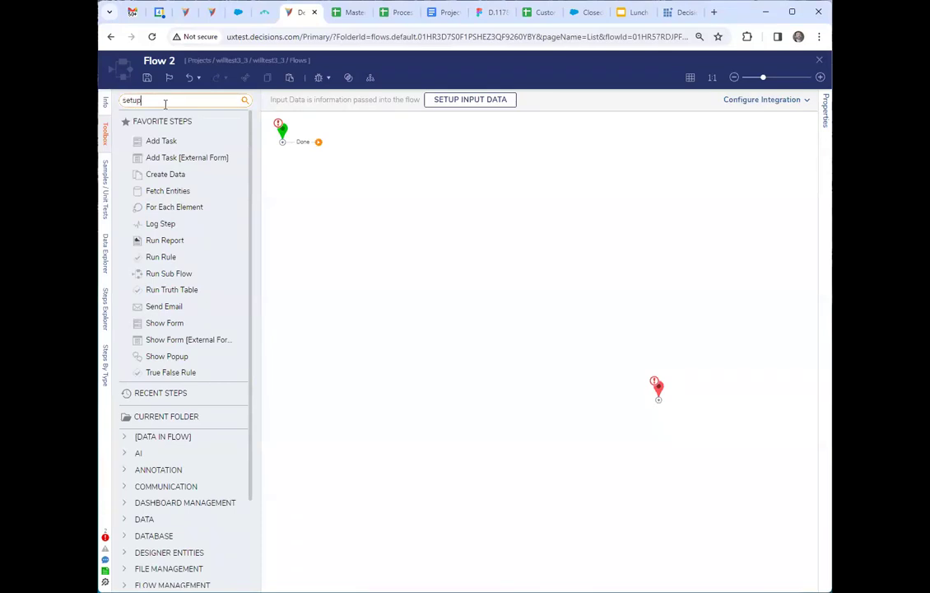
left_click_drag(163, 152, 359, 182)
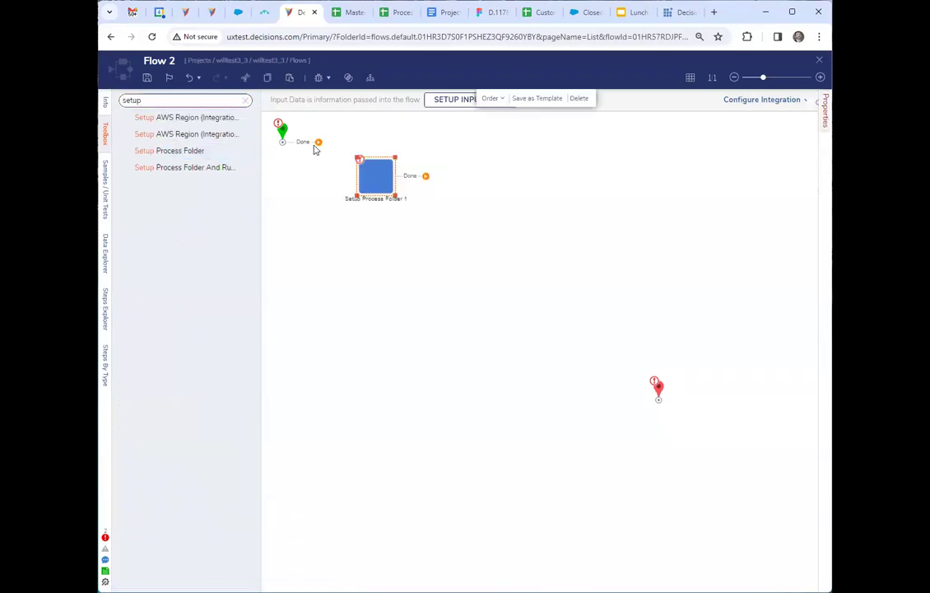
left_click_drag(318, 143, 375, 177)
Set the Setup Process Folder step's parent folder to the current Flows folder.
left_click(797, 285)
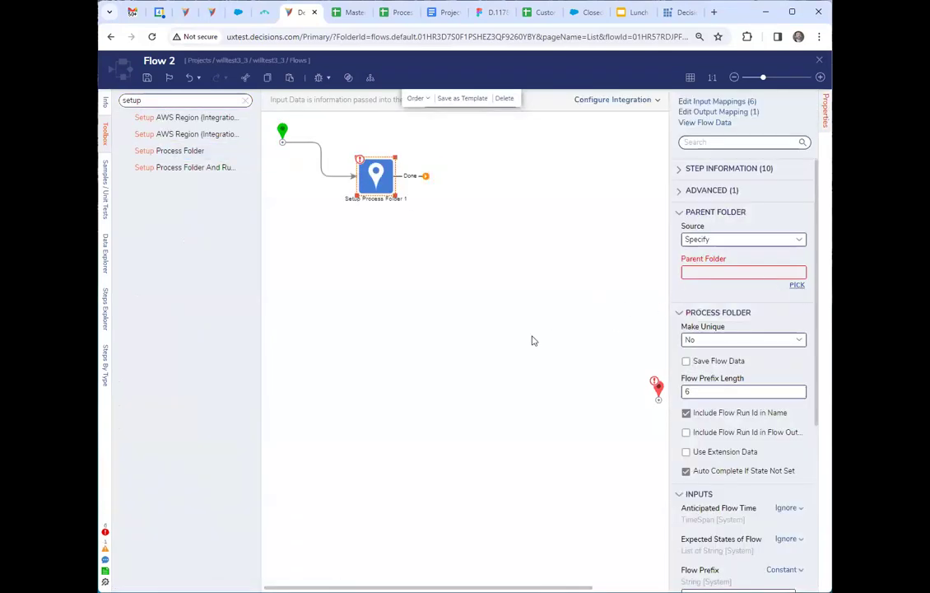
left_click(455, 234)
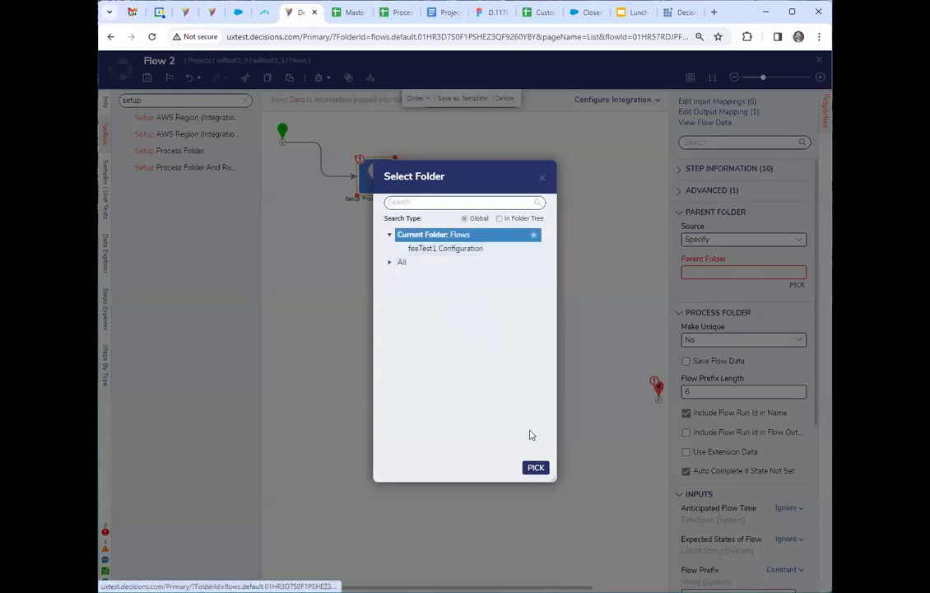
left_click(536, 468)
Set the process folder's Folder Description and Folder Name inputs to the constant asdf.
scroll(757, 412, "down", 5)
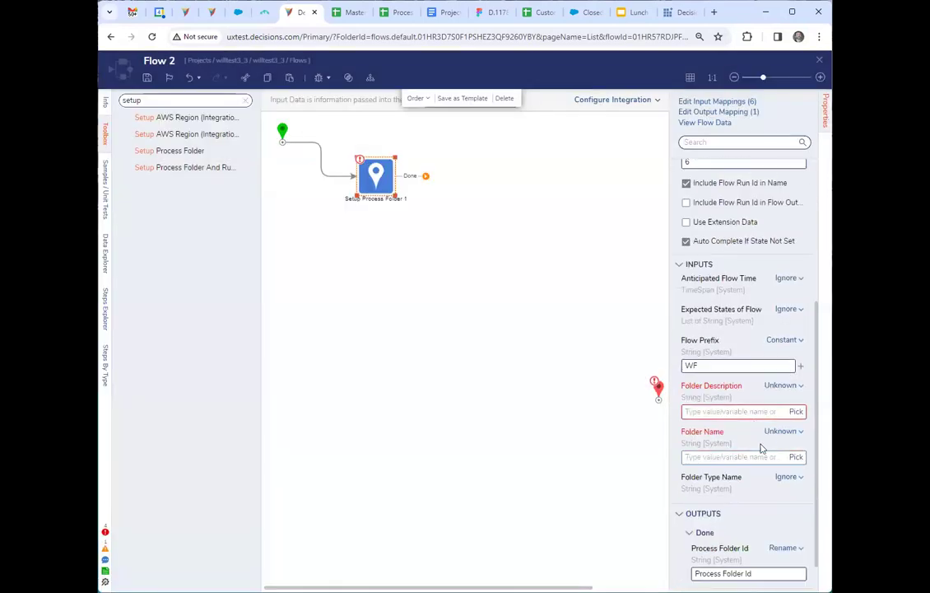
left_click(781, 385)
left_click(708, 336)
left_click(712, 411)
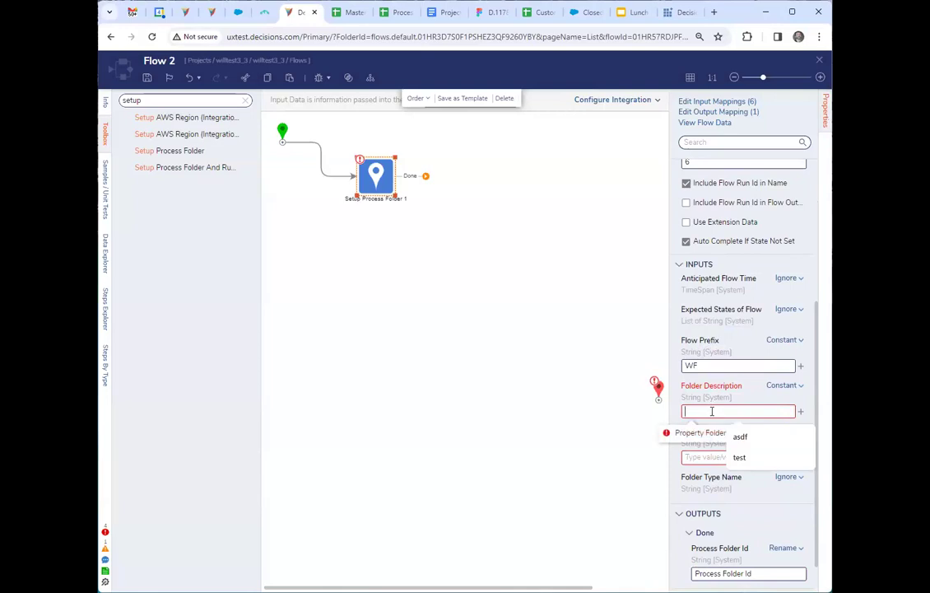
type("asdf")
left_click(782, 432)
left_click(707, 380)
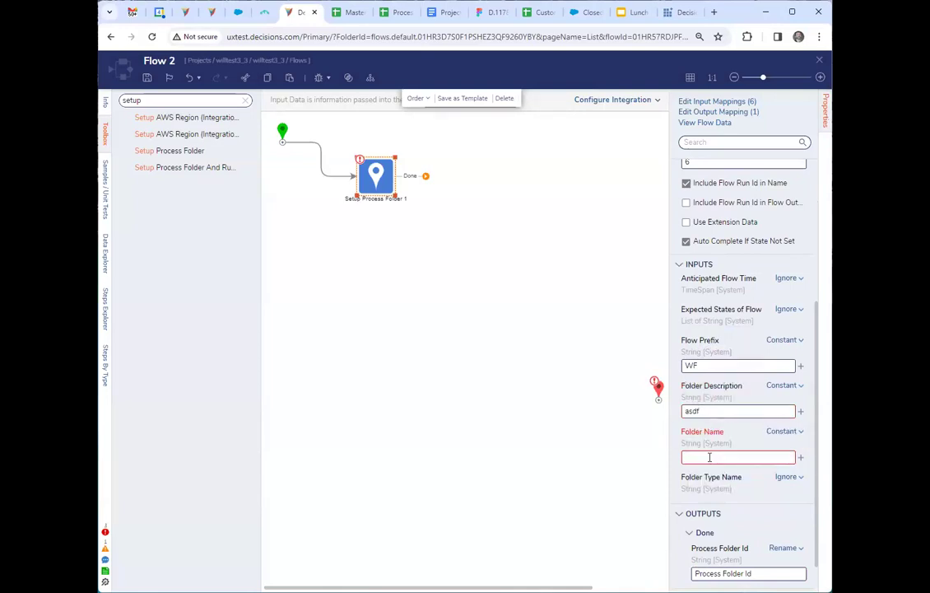
left_click(737, 457)
type("asdf")
Enable extension data on the Setup Process Folder step and choose feeTest1 as its extension data type.
left_click(709, 222)
left_click(799, 253)
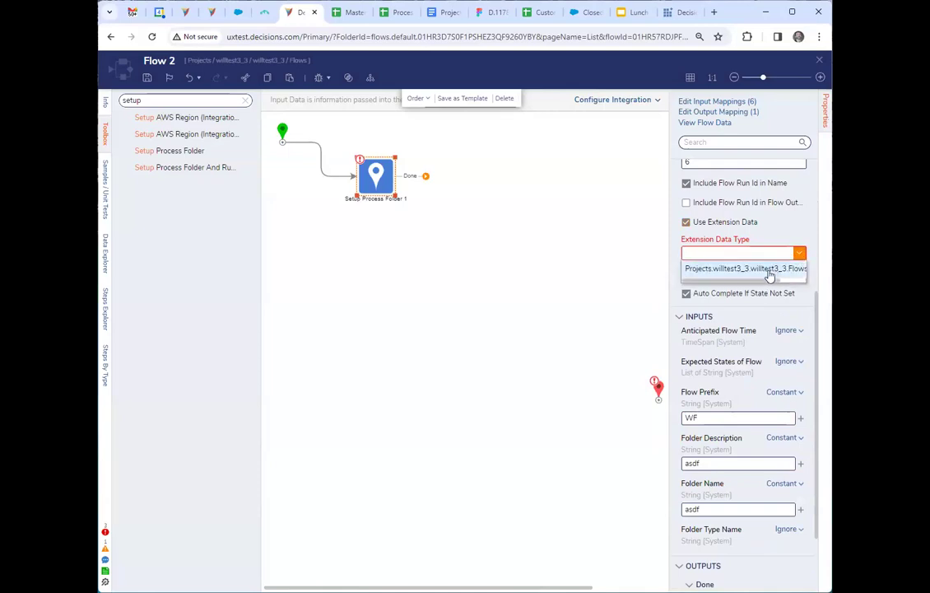
left_click(772, 272)
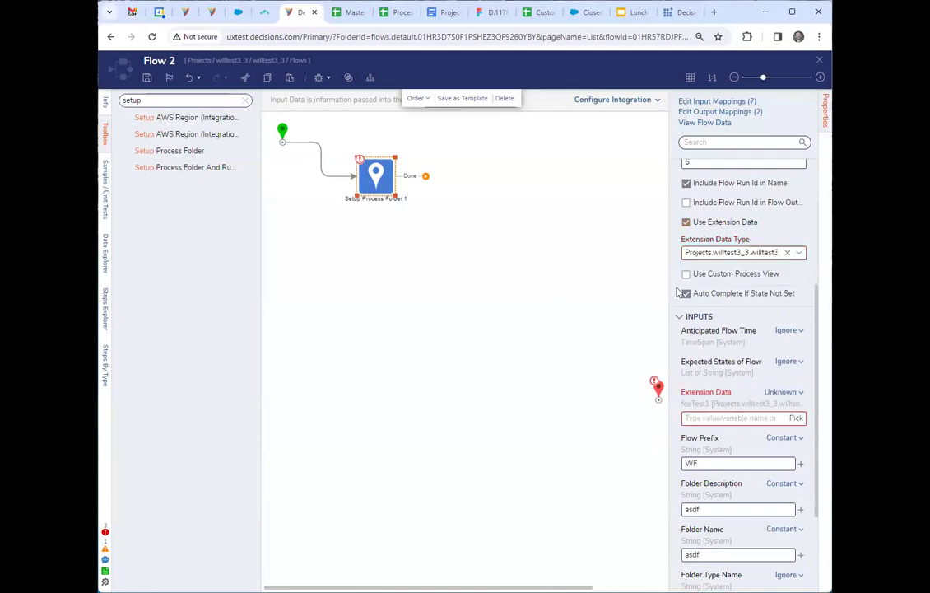
left_click_drag(669, 289, 582, 291)
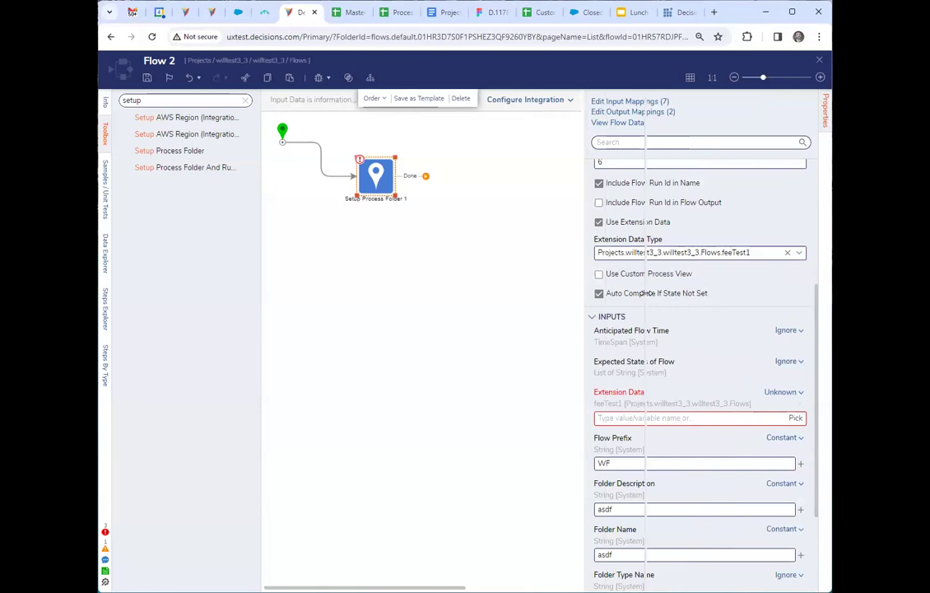
Connect the Setup Process Folder step to the end step and map its Extension Data input with Build Data.
left_click(493, 258)
left_click_drag(425, 175, 510, 183)
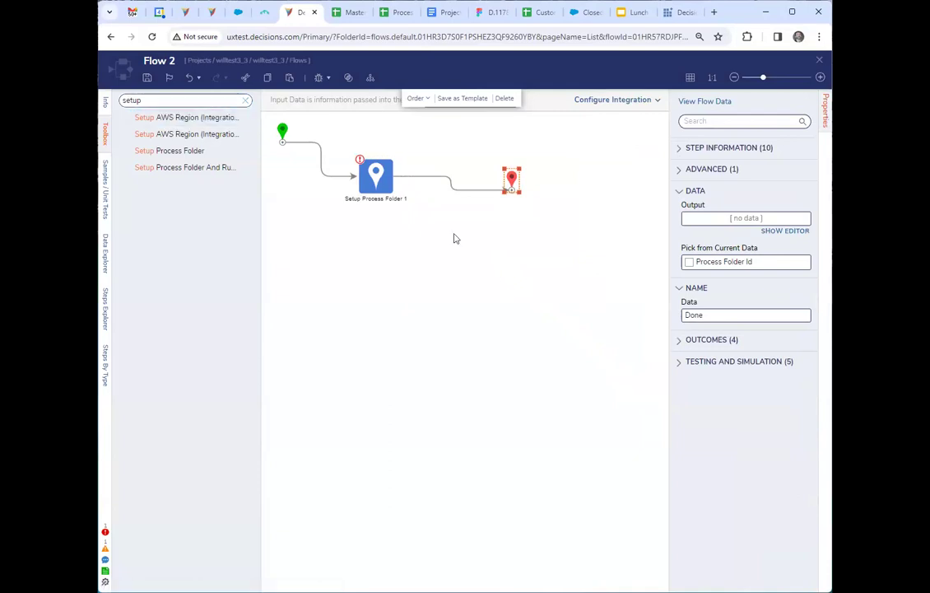
left_click(384, 186)
scroll(779, 379, "down", 5)
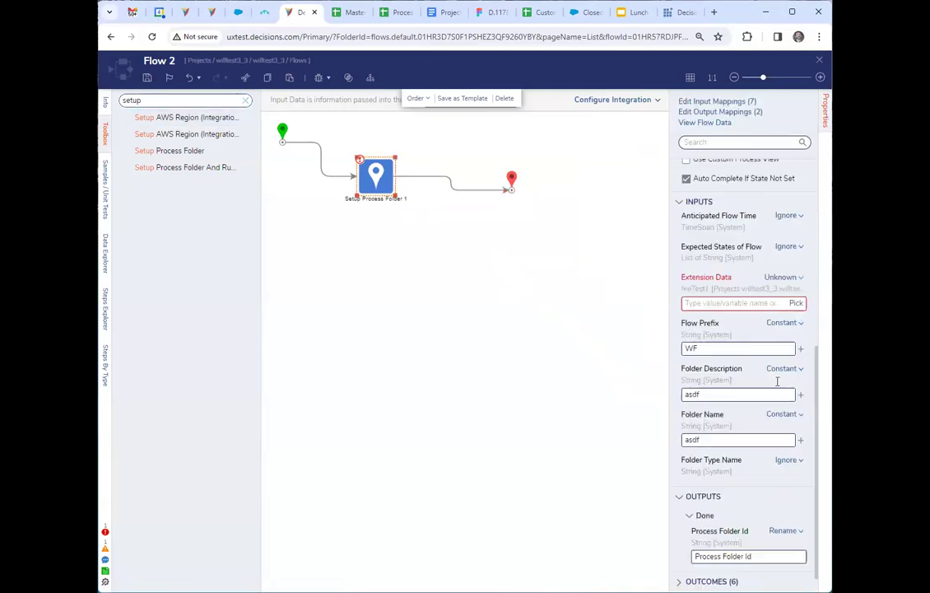
left_click(784, 276)
left_click(723, 267)
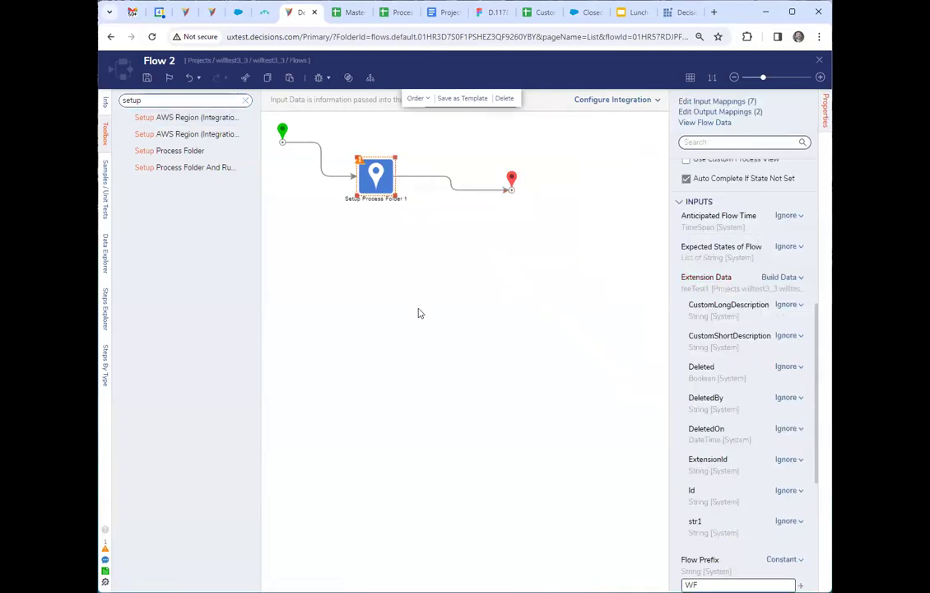
Run Flow 2 in the debugger.
left_click(318, 78)
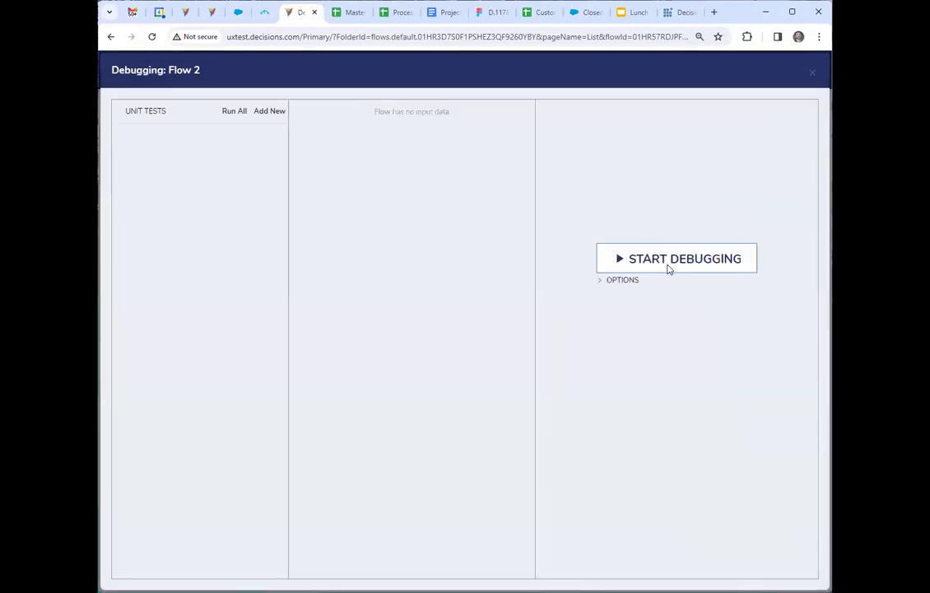
left_click(669, 260)
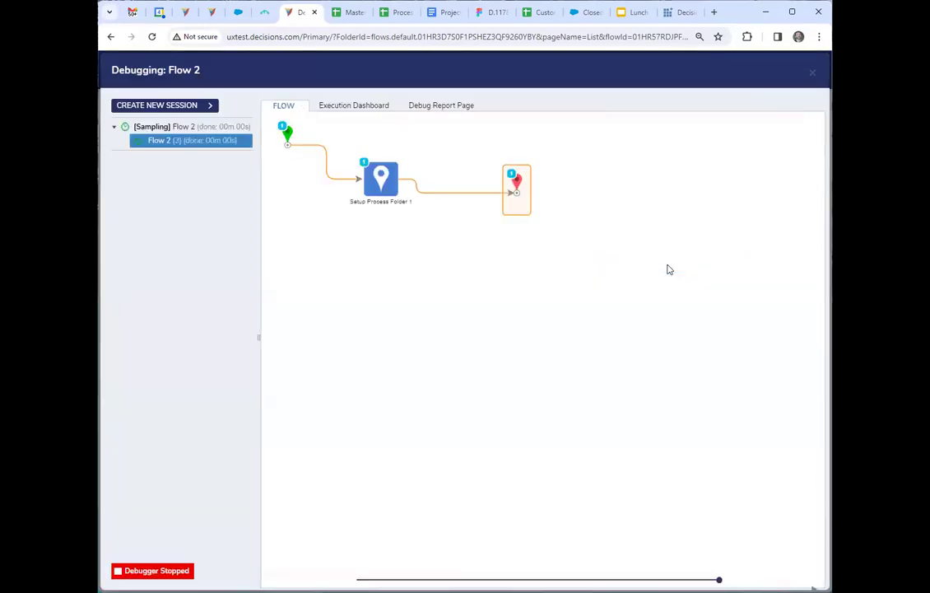
Close the debugger and duplicate the browser tab, leaving the locked flow's lock unbroken.
key("Escape")
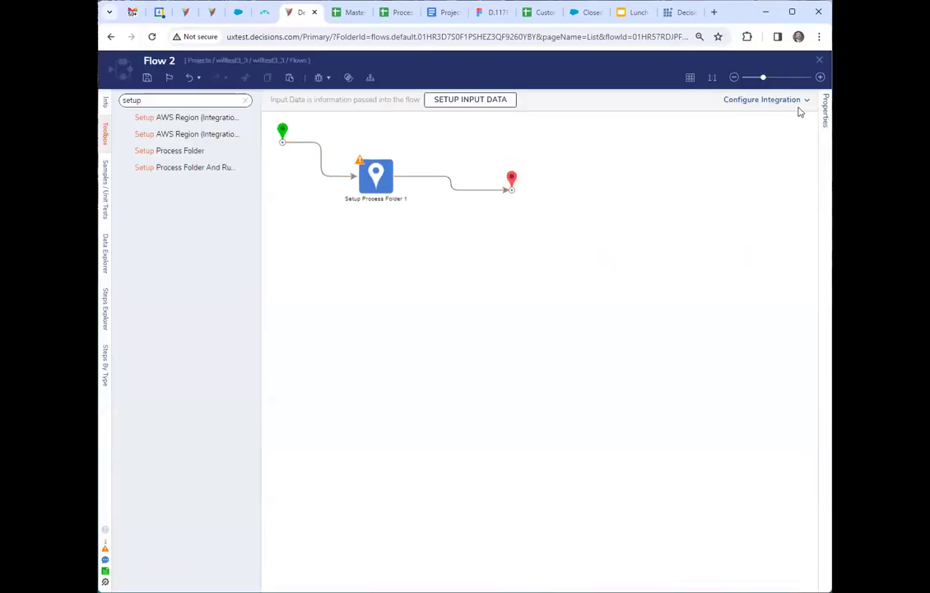
right_click(298, 14)
left_click(351, 117)
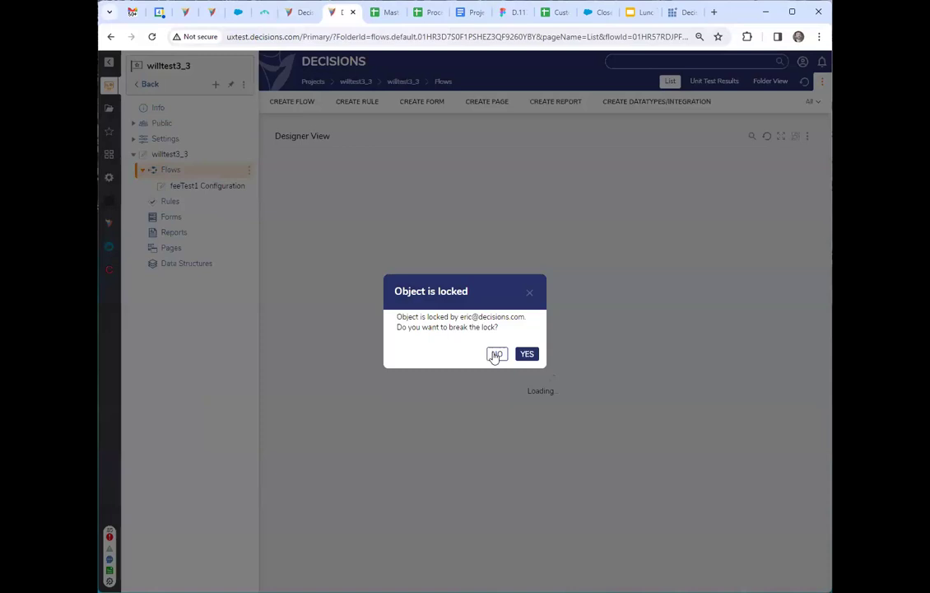
left_click(496, 354)
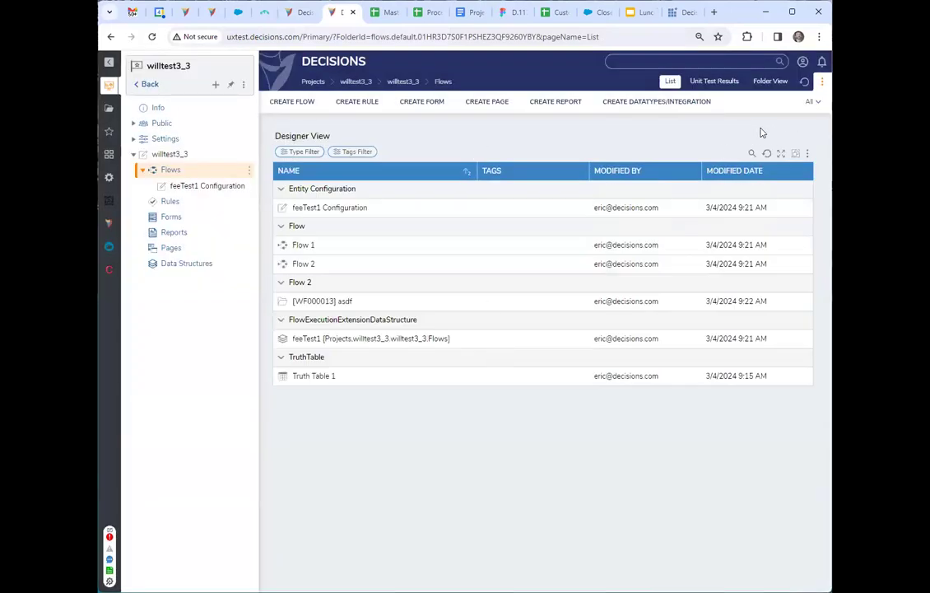
Open the Query Editor for the Flows folder, search its tables for feeTest and expand the matching table's columns.
right_click(177, 170)
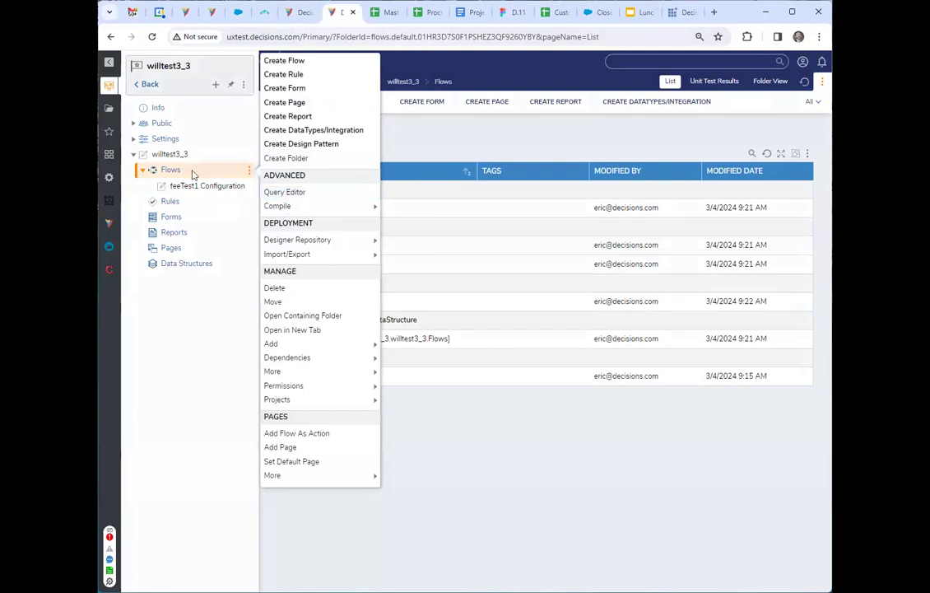
left_click(274, 192)
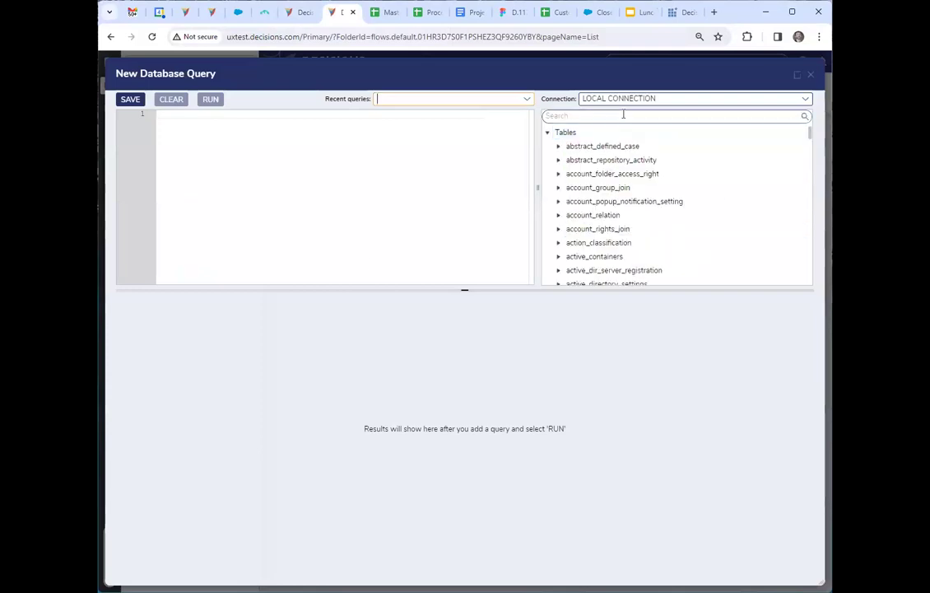
left_click(623, 115)
type("feetest")
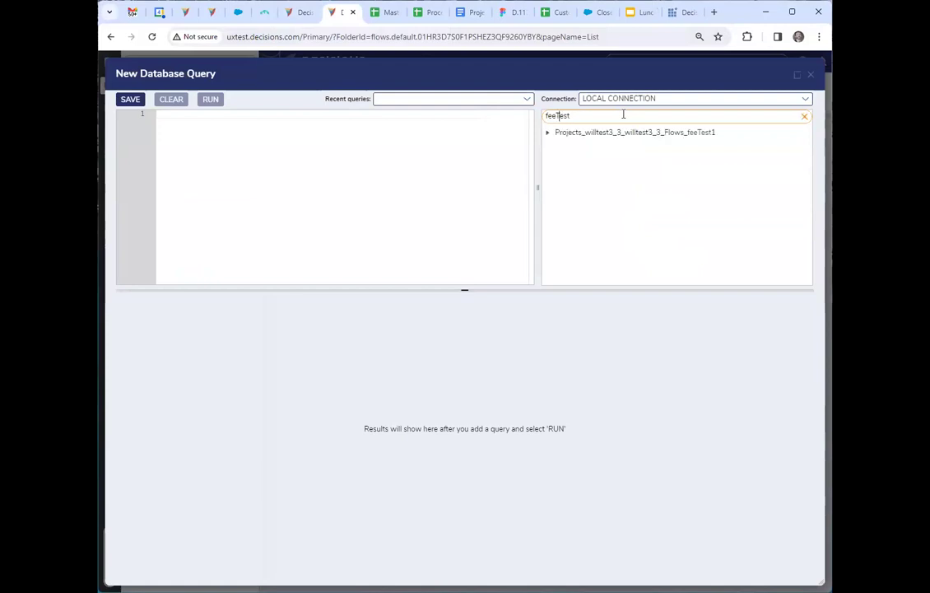
left_click(553, 137)
left_click(547, 134)
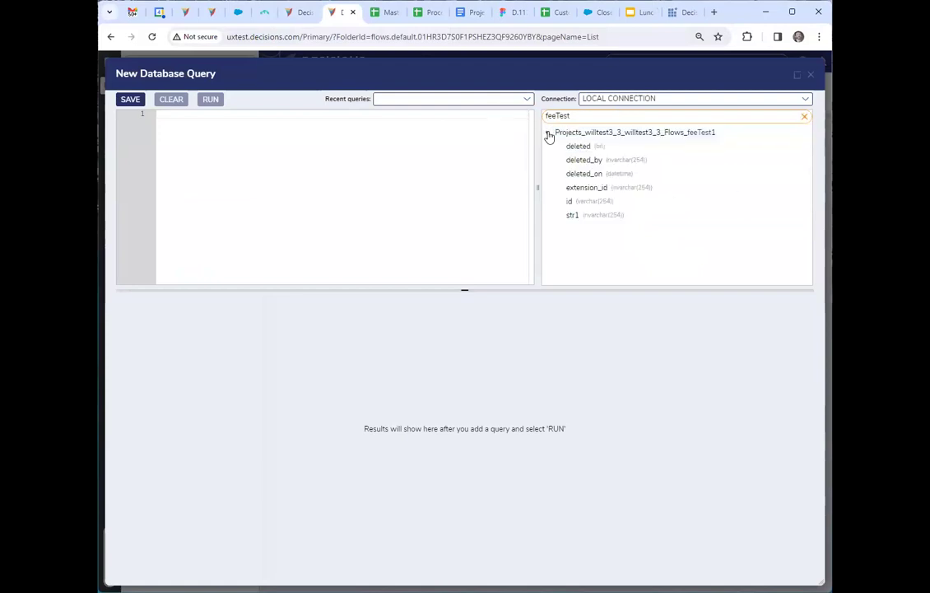
left_click(592, 215)
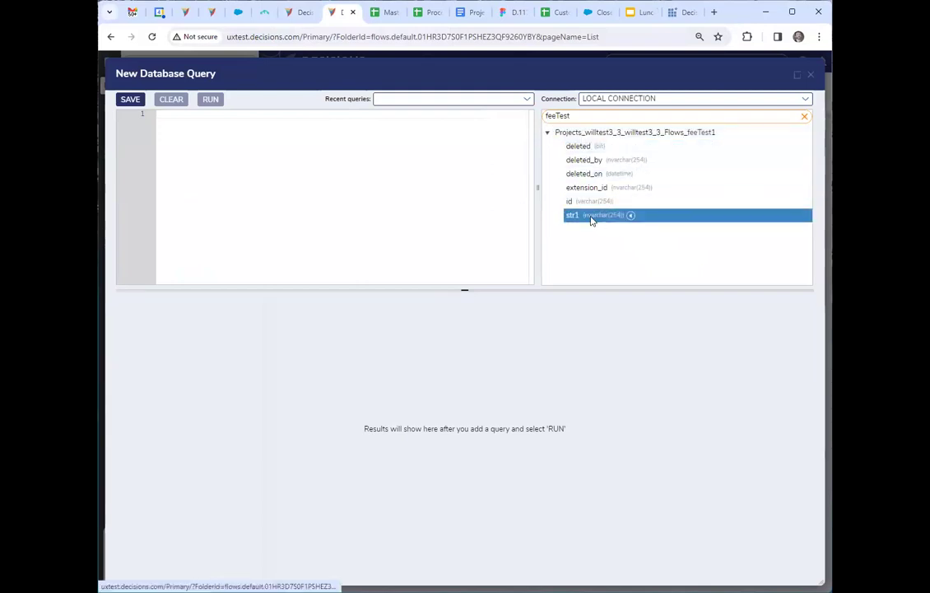
left_click(349, 179)
type("select * from entity_folder as ef")
key("Return")
type("inner joins on")
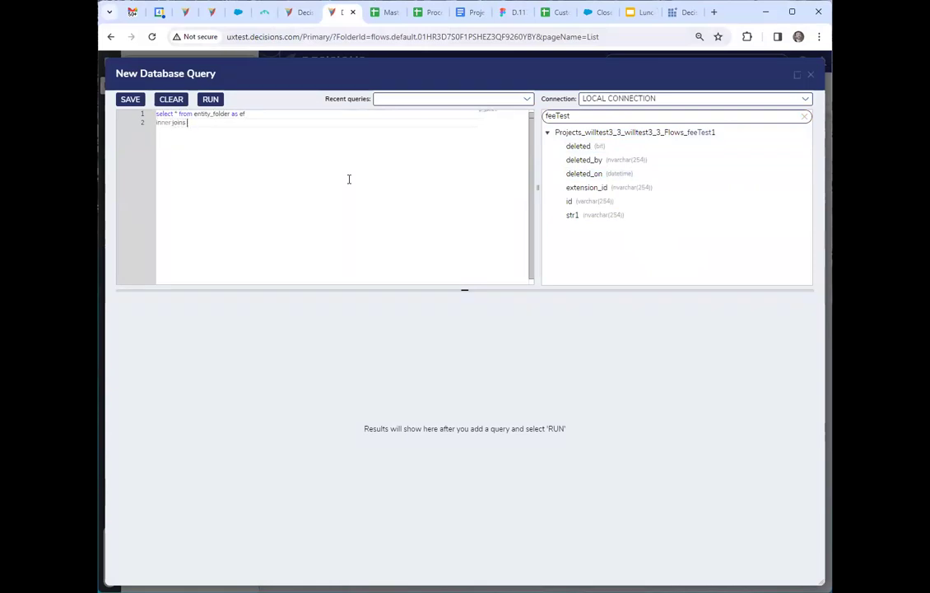
key("BackSpace")
type("flow_tracking_folder.")
type("data as ft")
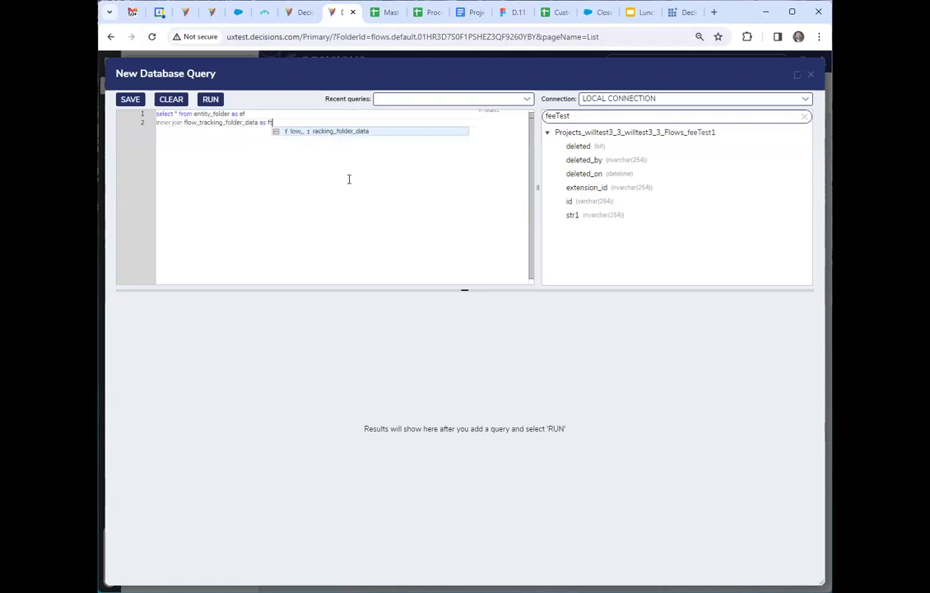
type("fd")
key("Return")
type("on ftf")
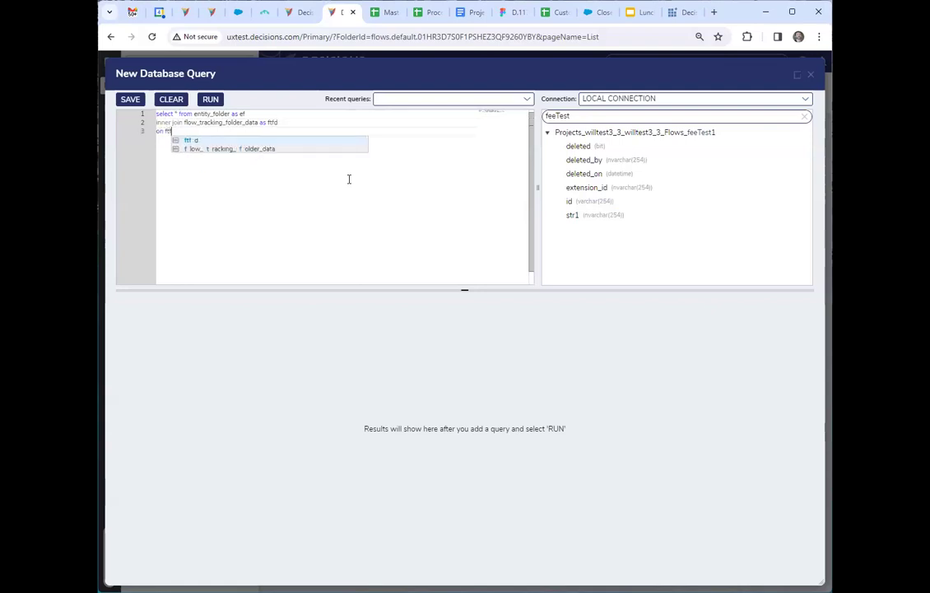
type("d.extension")
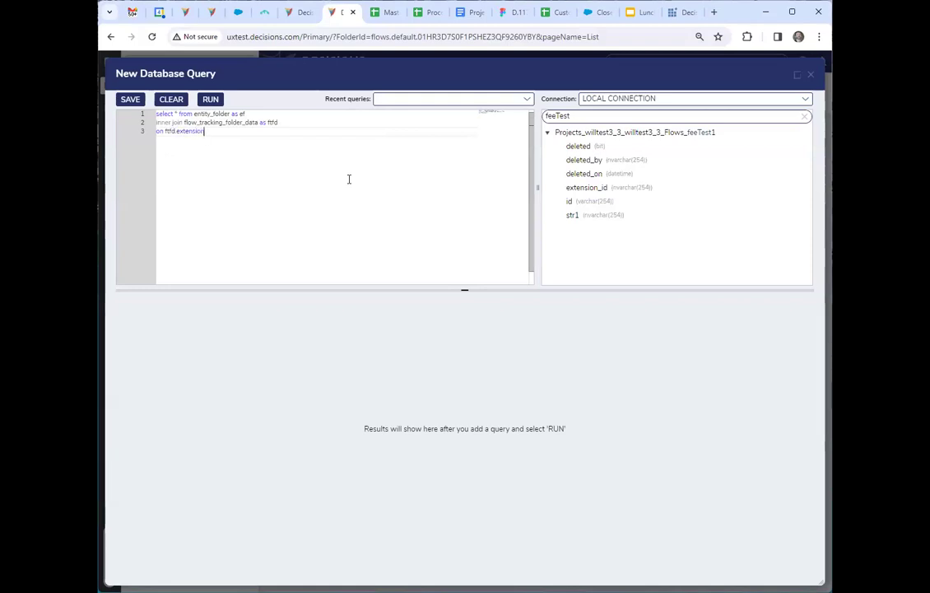
type("_id = ef.extension_id")
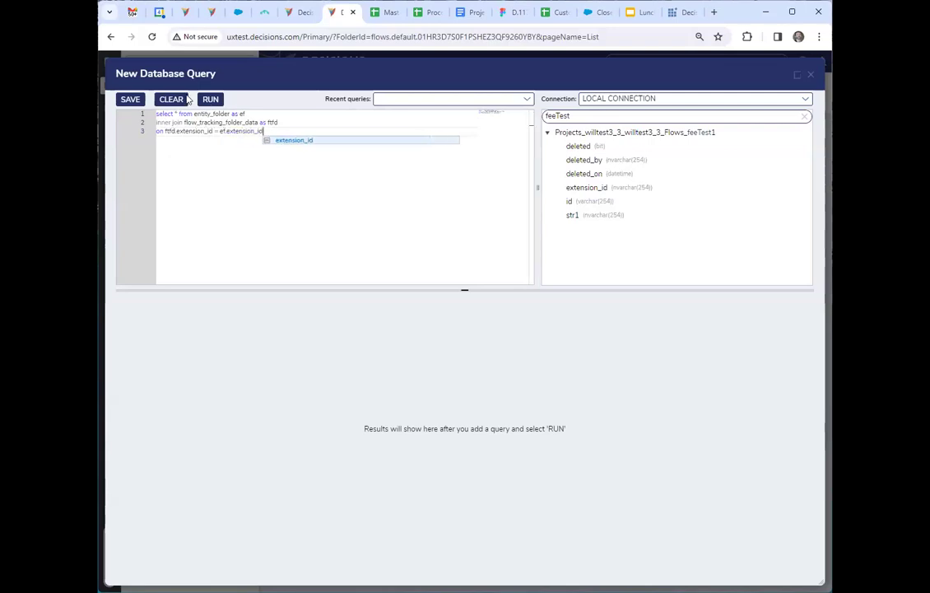
left_click(181, 99)
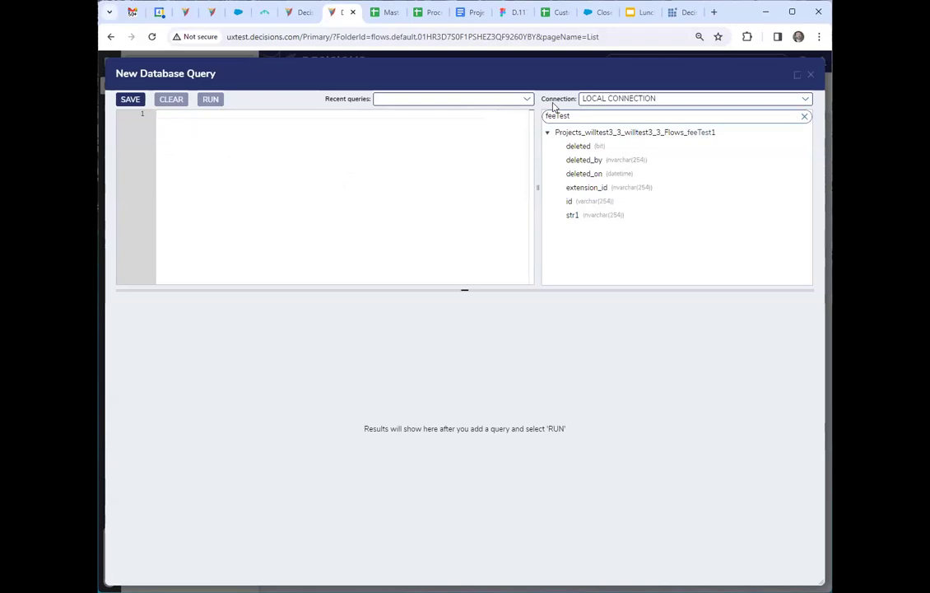
left_click(527, 99)
Write a query that selects all columns from entity_folder as ef.
left_click(220, 131)
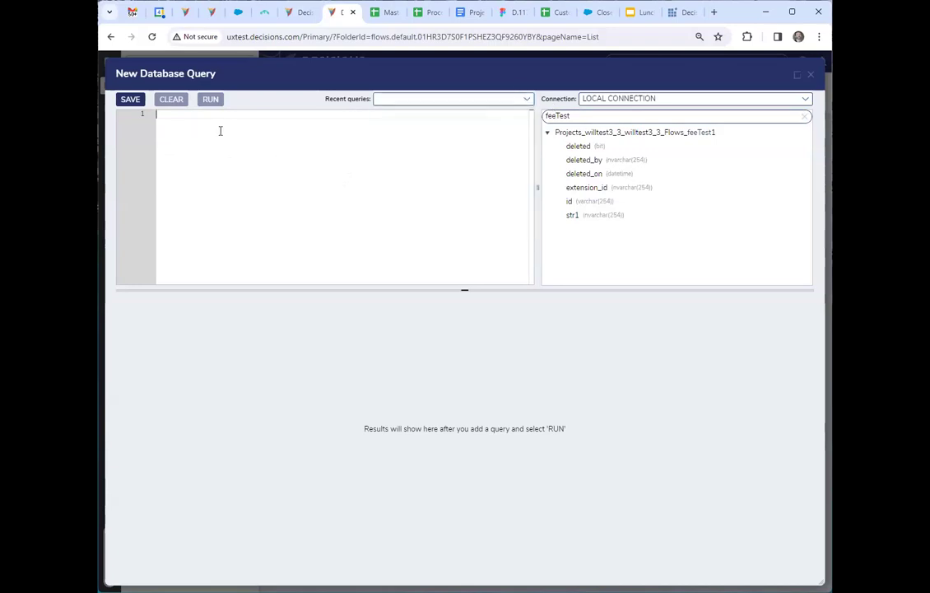
type("select")
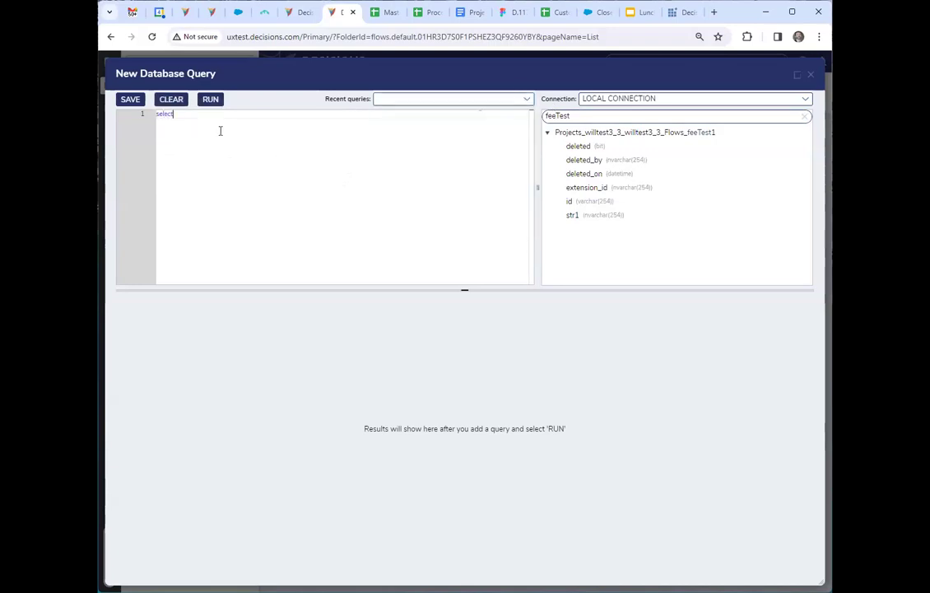
type(" * from entity_folder as ef")
key("Return")
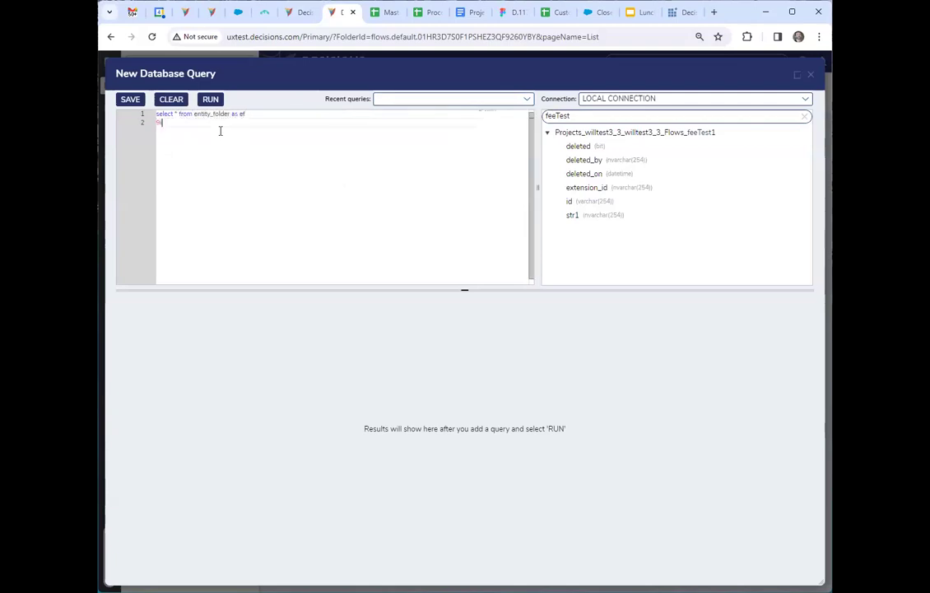
Inner join flow_tracking_folder_data as ftfd on ftfd.extension_id = ef.extension_id and run the query.
type("inner join flow_tracking_folder_data as ftfd")
key("Return")
type("on ftfd")
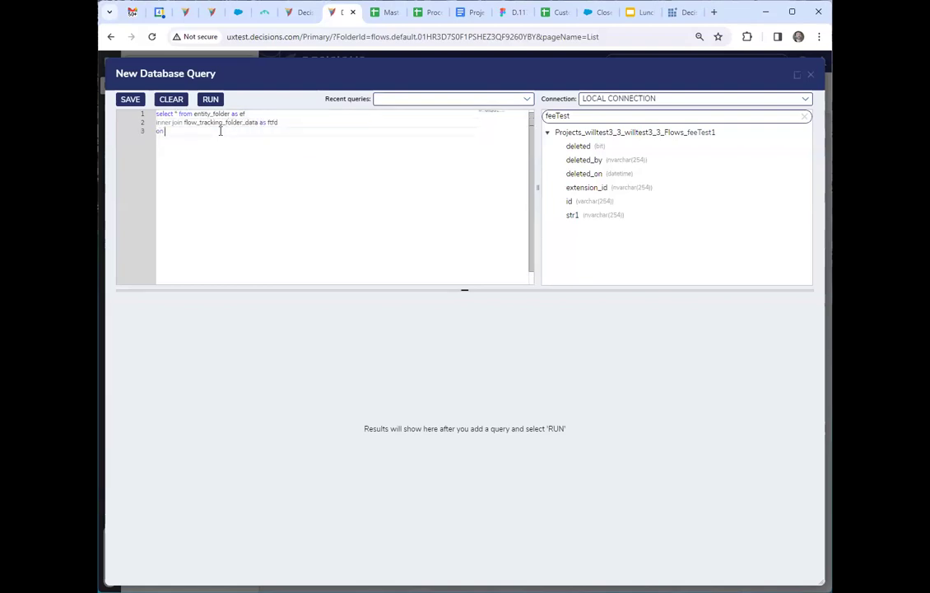
type(".extension_id = ef.ex")
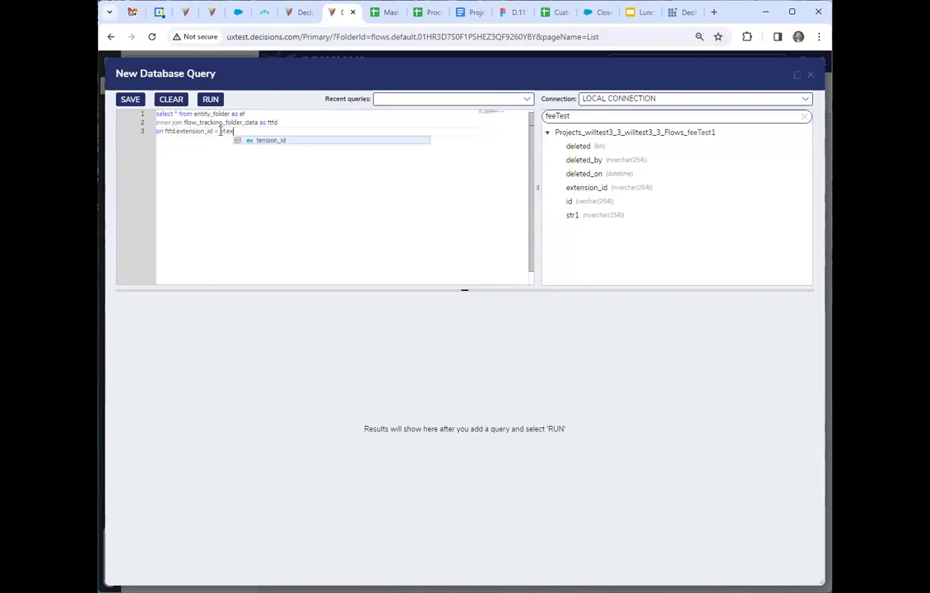
key("Return")
left_click(210, 99)
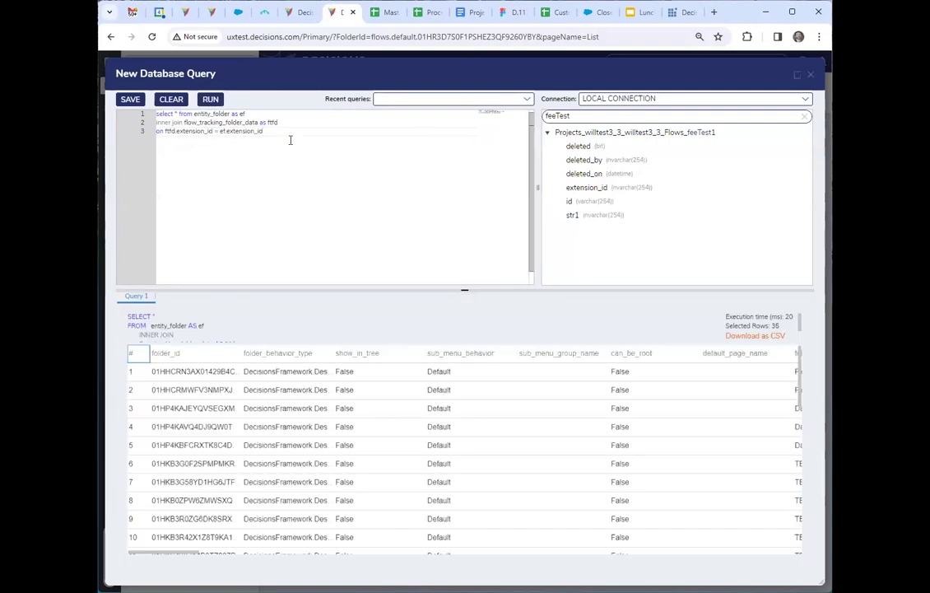
Search the tables for tracking and examine the columns of flow_tracking_folder_data.
double_click(594, 115)
type("tracking")
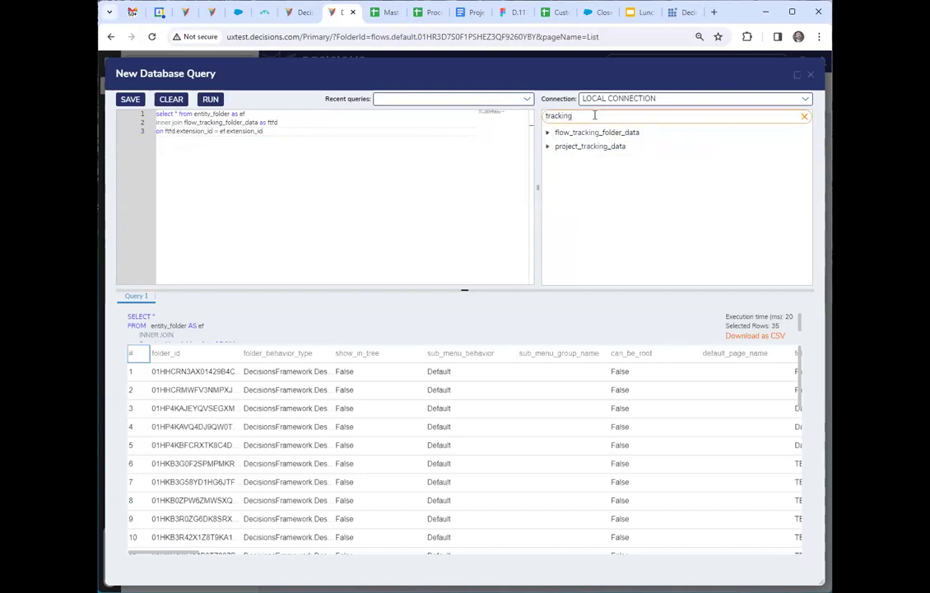
left_click(548, 131)
left_click(612, 201)
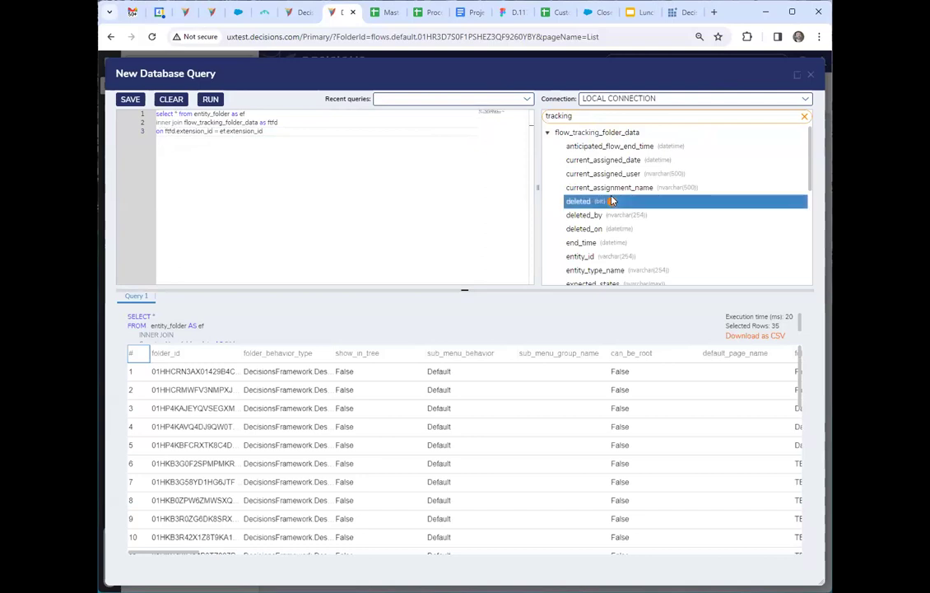
scroll(609, 201, "down", 4)
Add an inner join to the query on the table Projects_willtest3_3_willtest3_3_Flows_feeTest1, aliased as fee.
left_click(281, 155)
key("Return")
type("inner join")
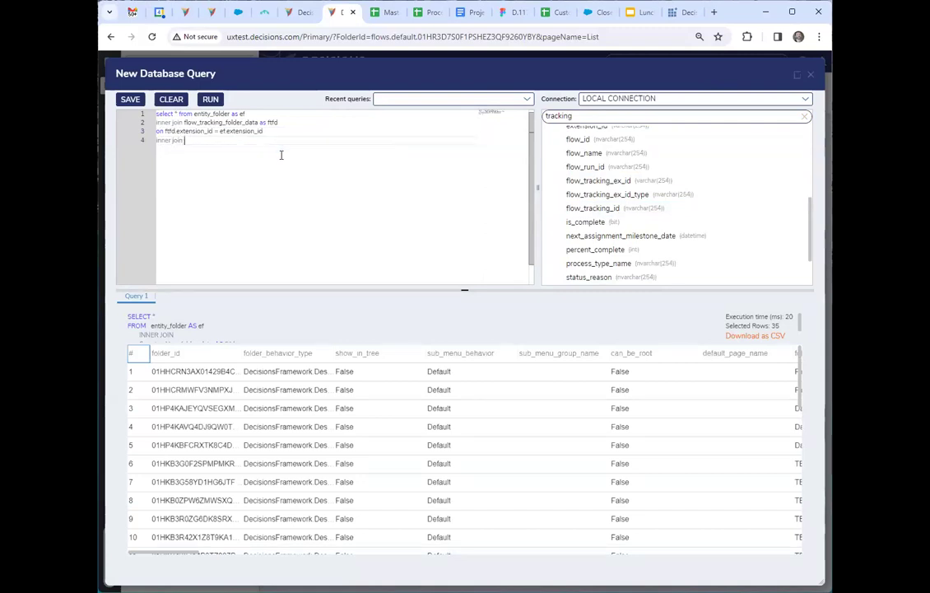
scroll(650, 168, "up", 4)
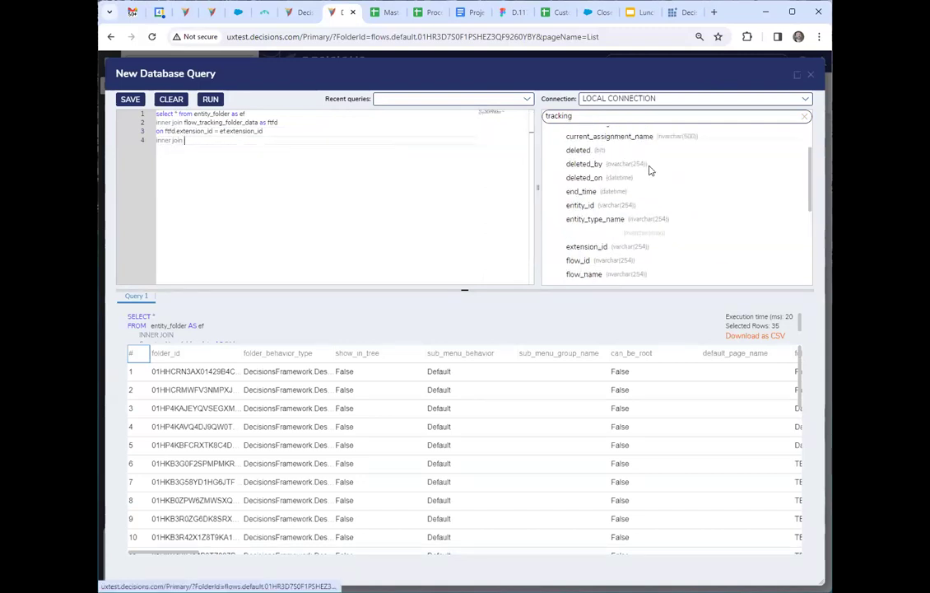
left_click(804, 116)
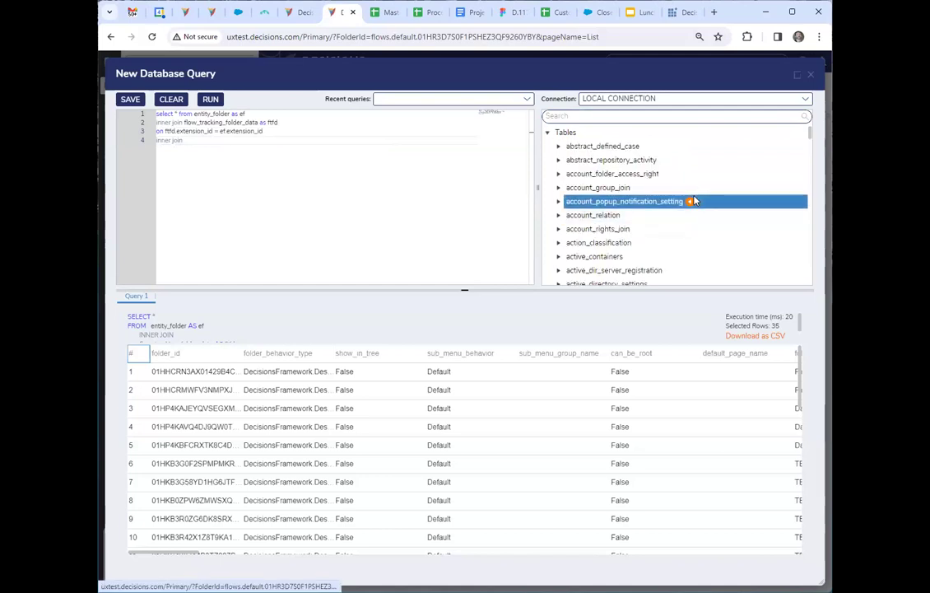
left_click(589, 117)
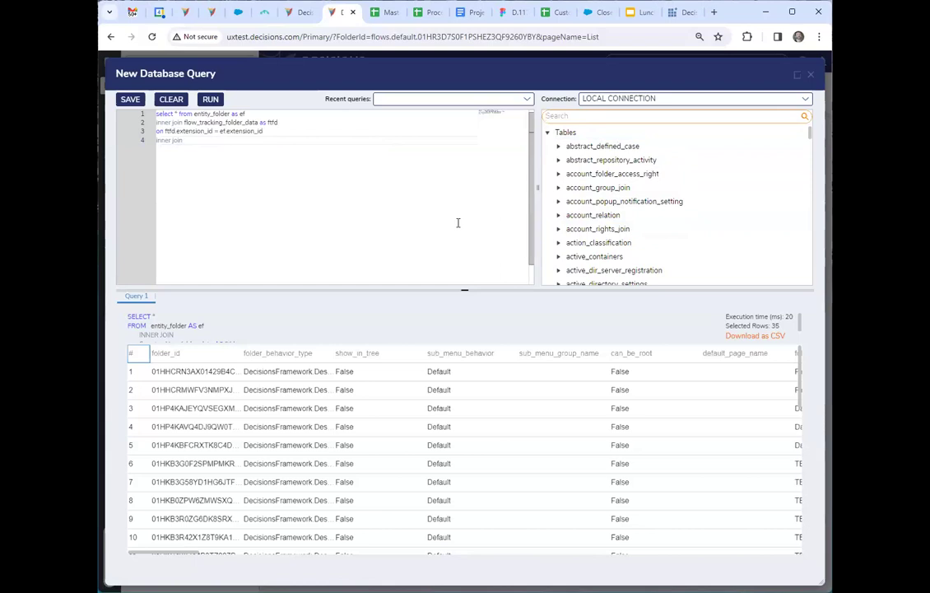
type("feeTest")
left_click(403, 160)
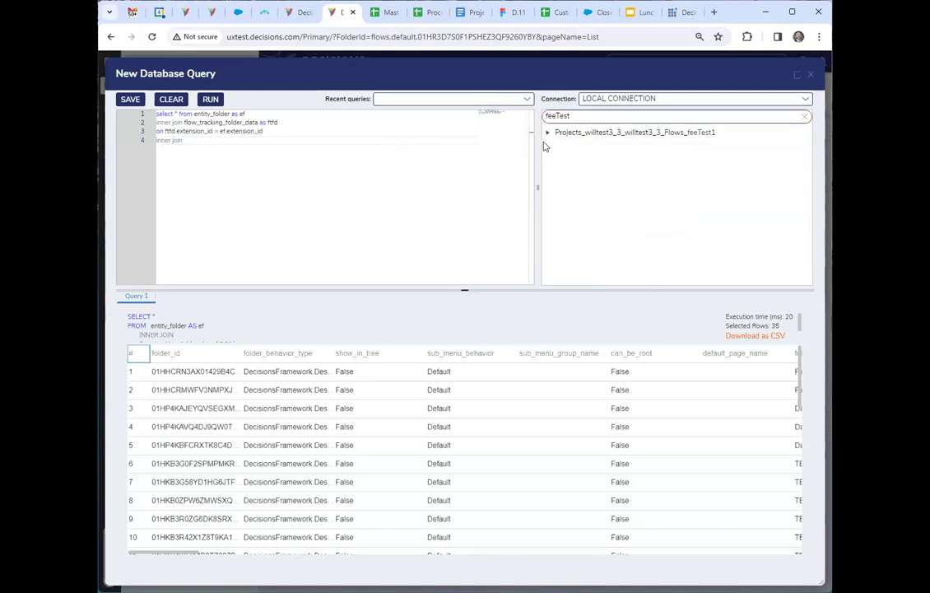
left_click(723, 133)
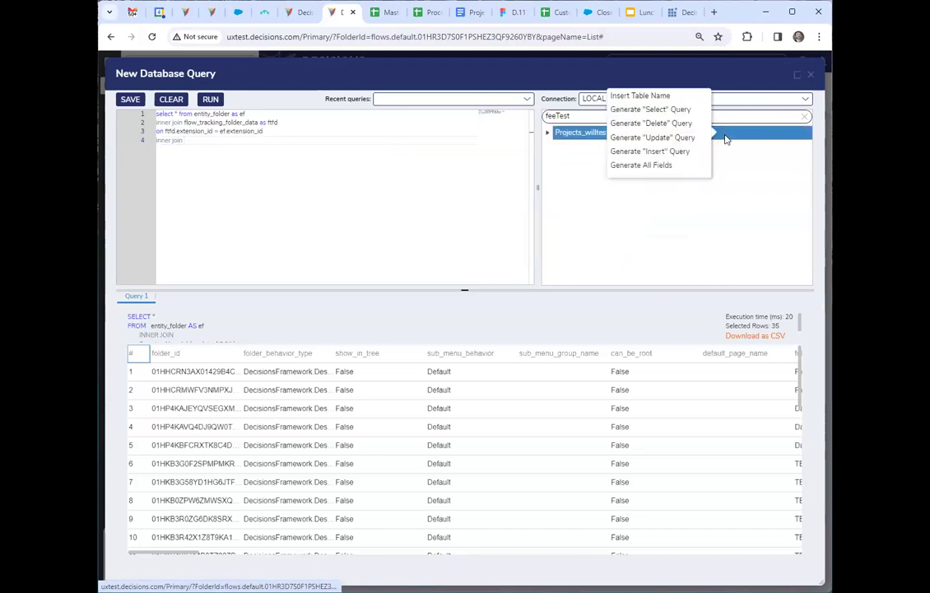
left_click(642, 96)
type("as fee")
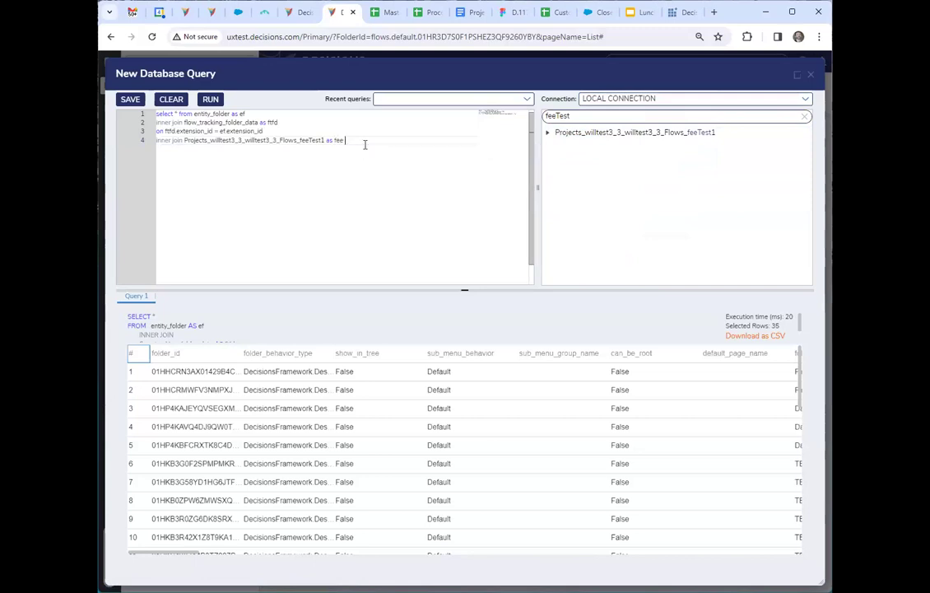
key("Return")
Begin the second join's condition by equating fee.id with a flow column of ftfd.
type("on")
type(" fee.id ")
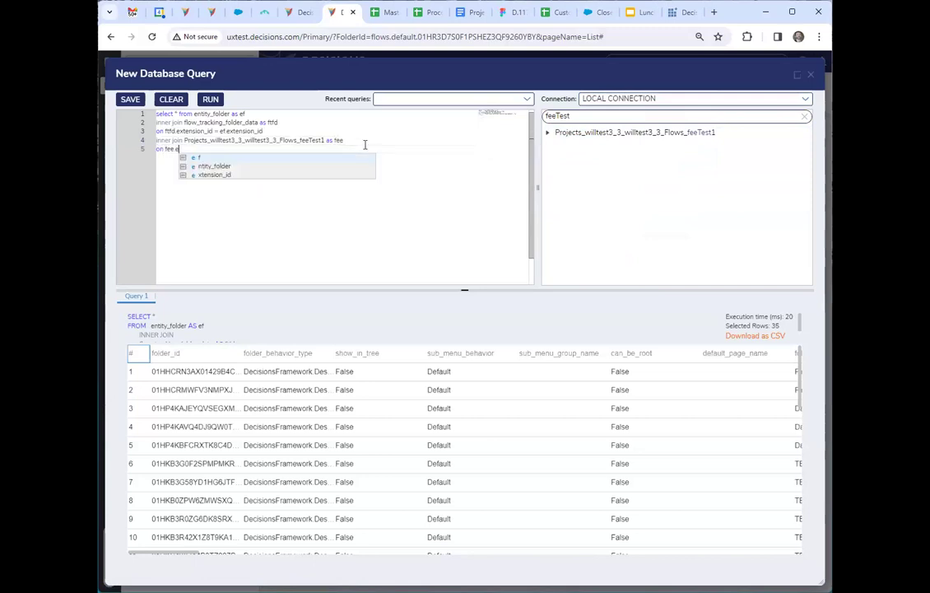
type("= ttfd.f")
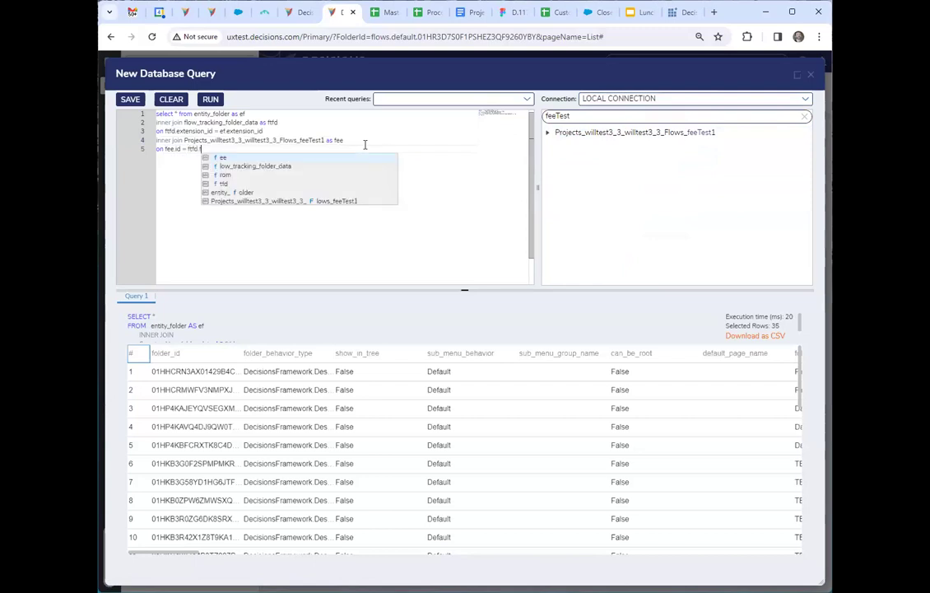
type("low_exe_e")
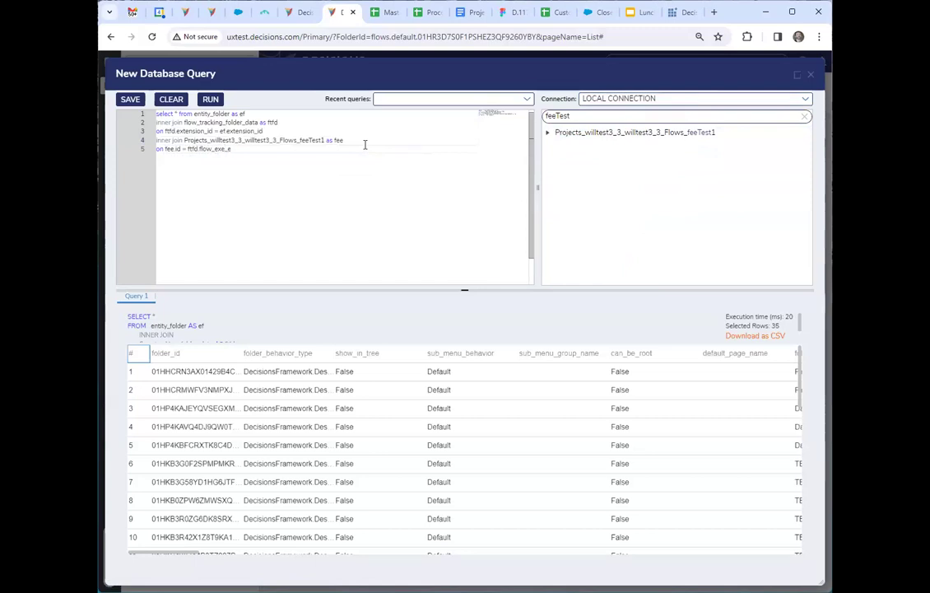
Search the tables for tracking and look up the flow tracking columns of flow_tracking_folder_data.
double_click(593, 117)
type("tracking")
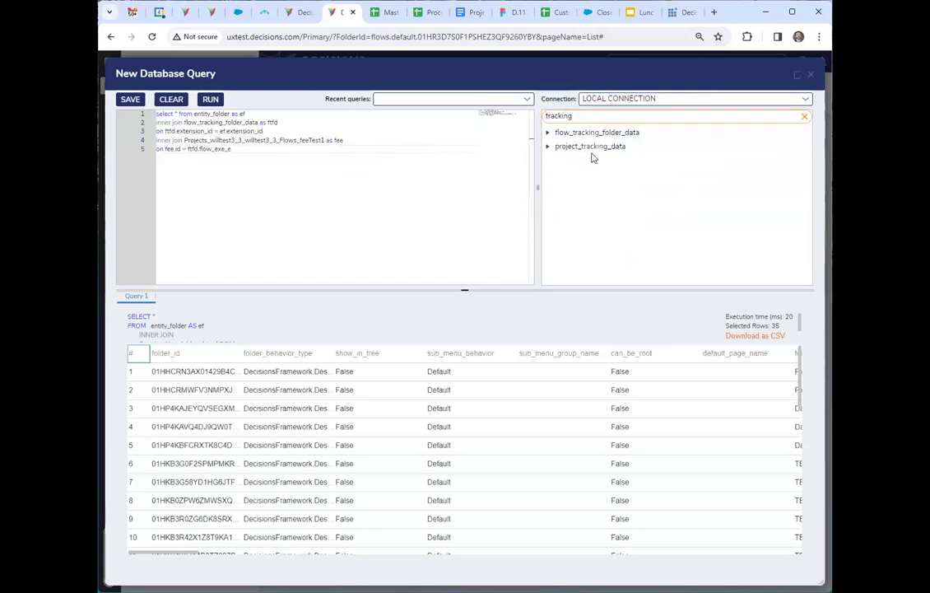
left_click(547, 133)
scroll(642, 231, "down", 3)
scroll(630, 263, "down", 2)
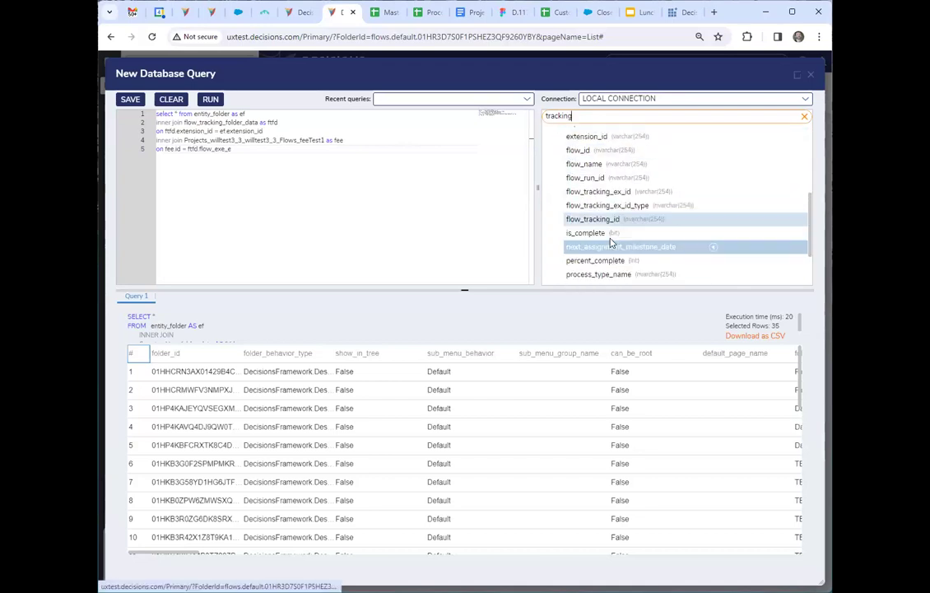
Complete the second join's condition as fee.id = ftfd.flow_tracking_ex_id and run the query.
left_click_drag(240, 149, 221, 150)
key("BackSpace")
key("BackSpace")
type("tracking")
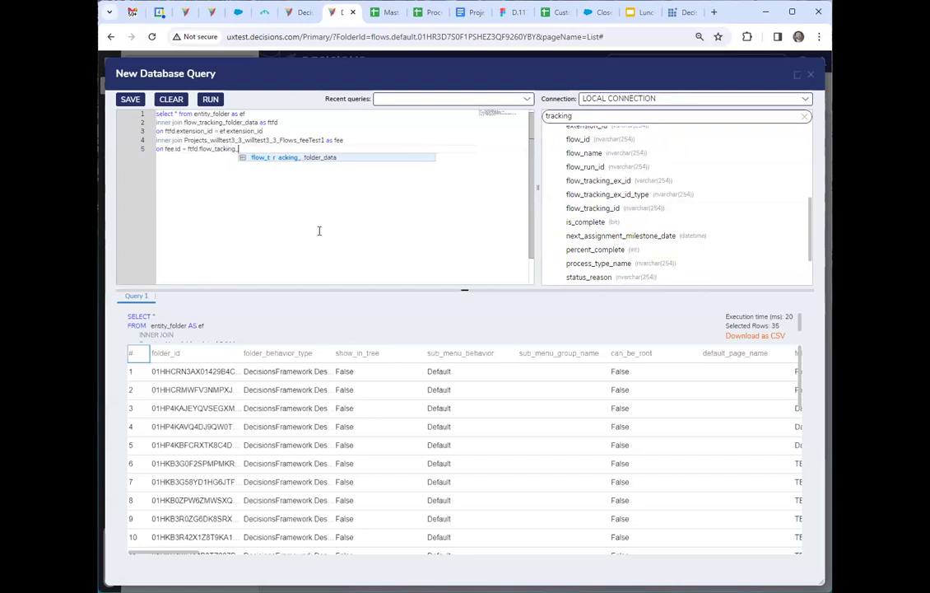
type("_ex_id")
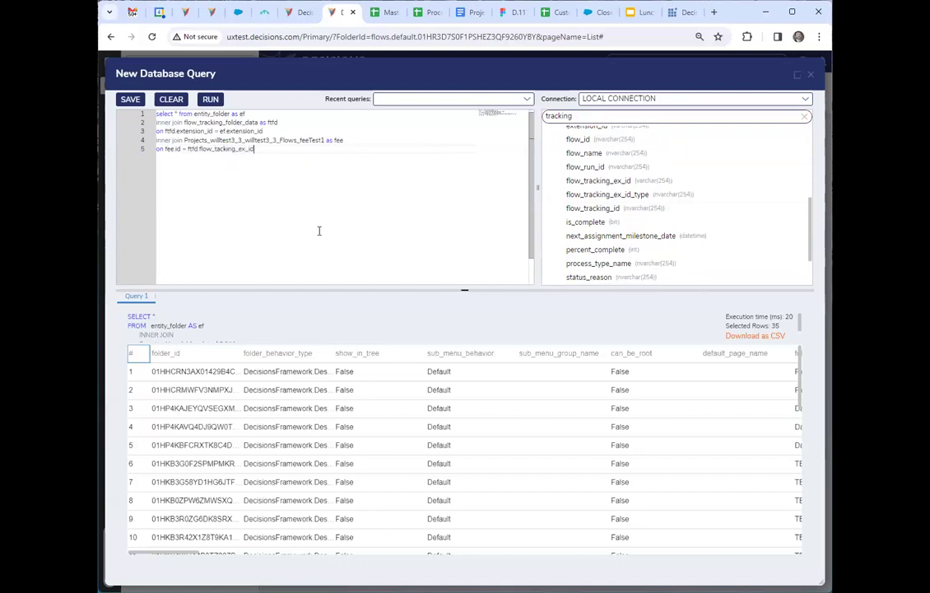
left_click(211, 98)
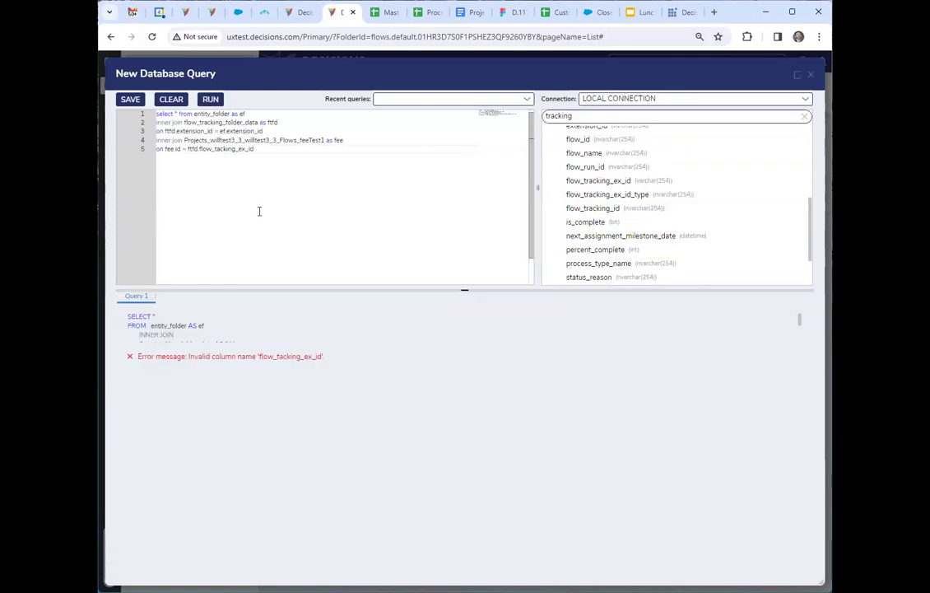
left_click(215, 149)
type("r")
left_click(211, 99)
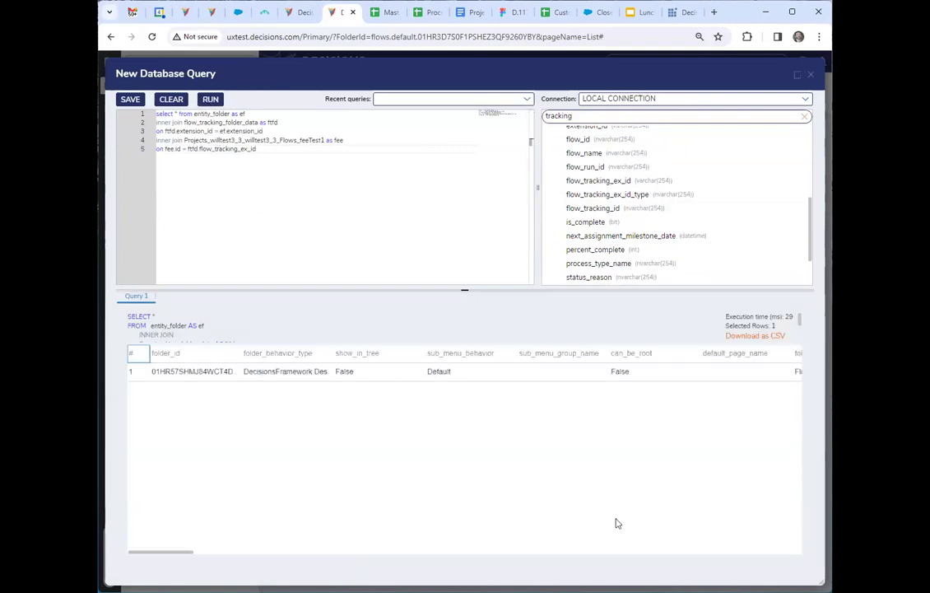
Review the joined result row and the full query text, and close the database query window.
left_click_drag(179, 552, 152, 377)
left_click(206, 222)
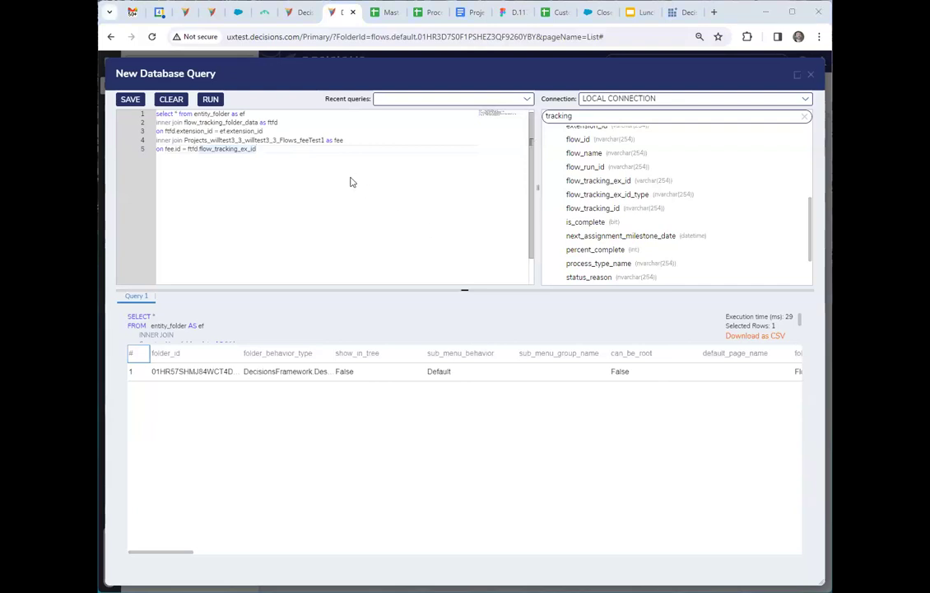
key("ctrl+a")
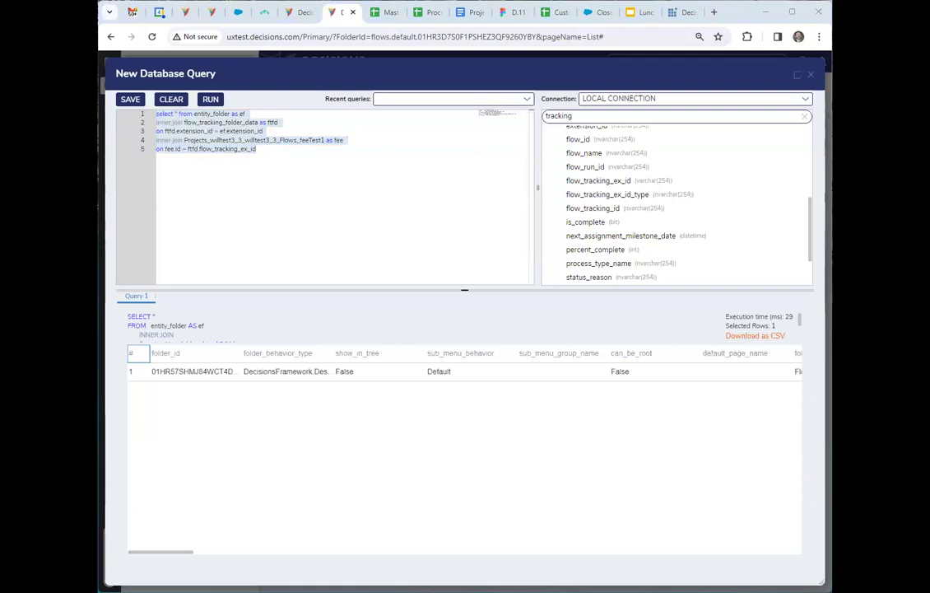
left_click(414, 184)
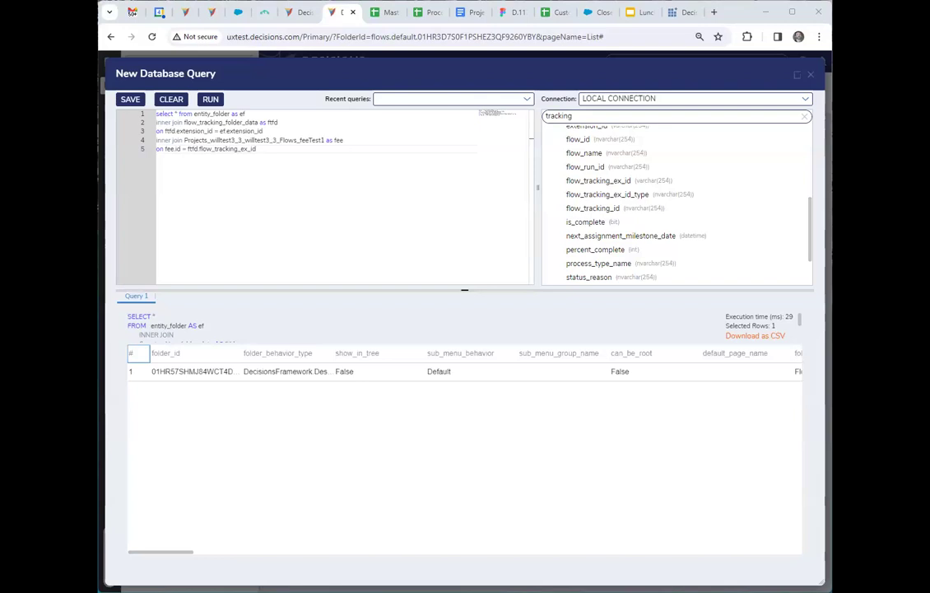
left_click(323, 163)
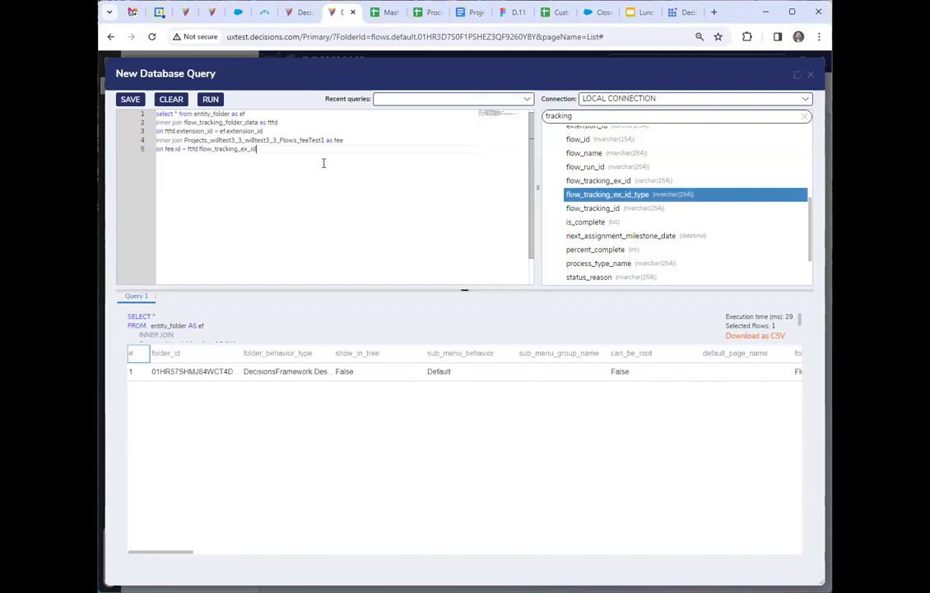
left_click(812, 76)
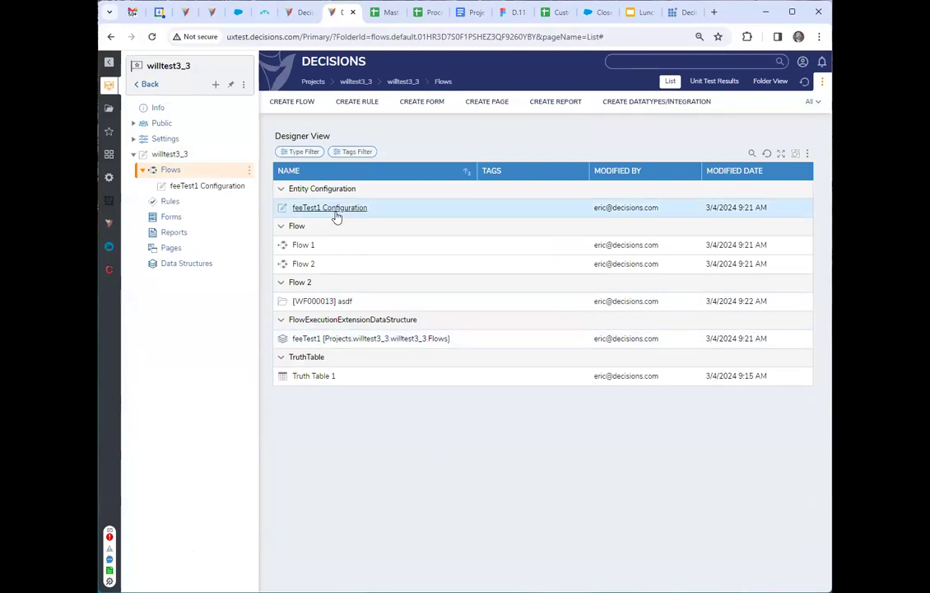
Edit the feeTest1 extension data structure and try adding a String [Text] member named StringList marked as a list.
right_click(356, 244)
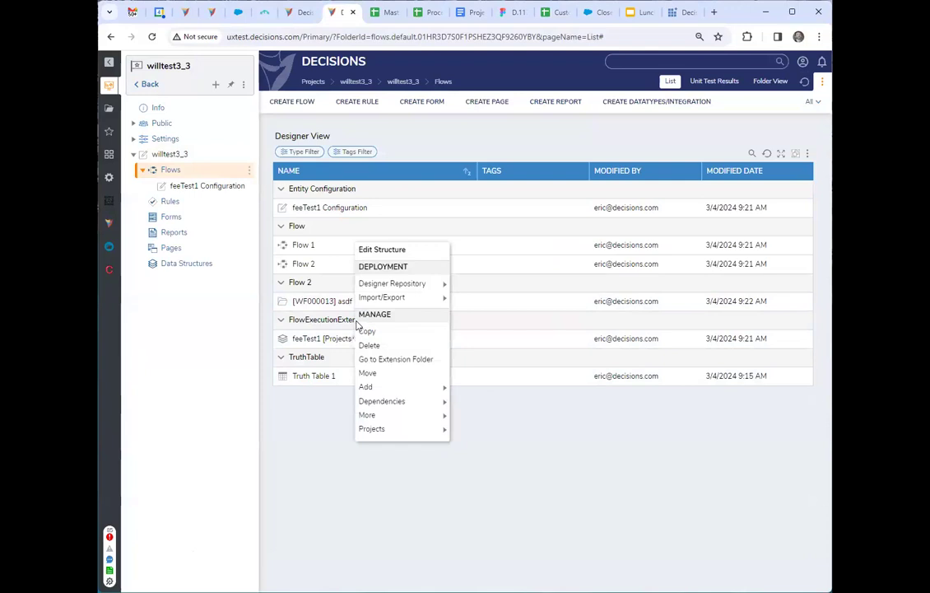
left_click(382, 249)
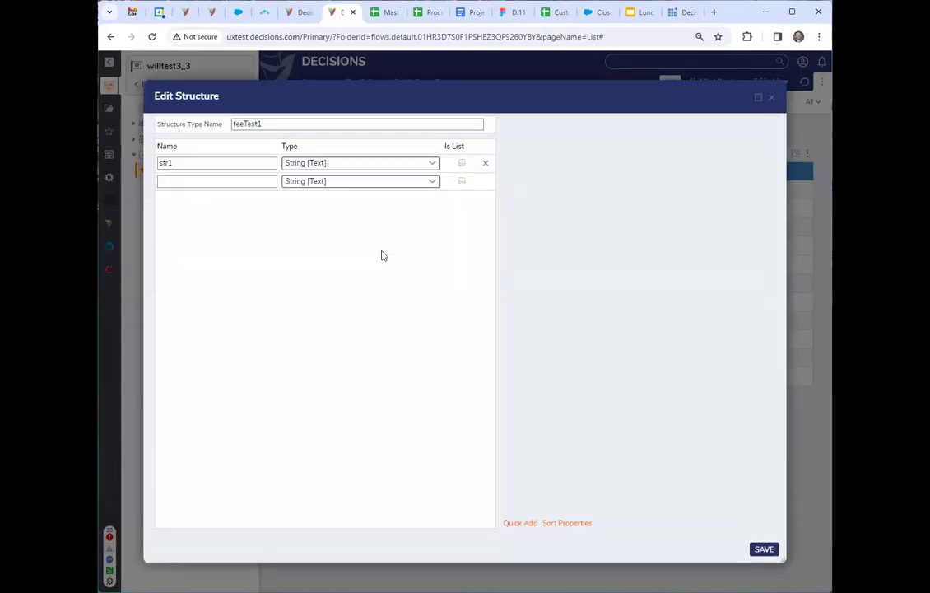
left_click(204, 182)
type("StringList")
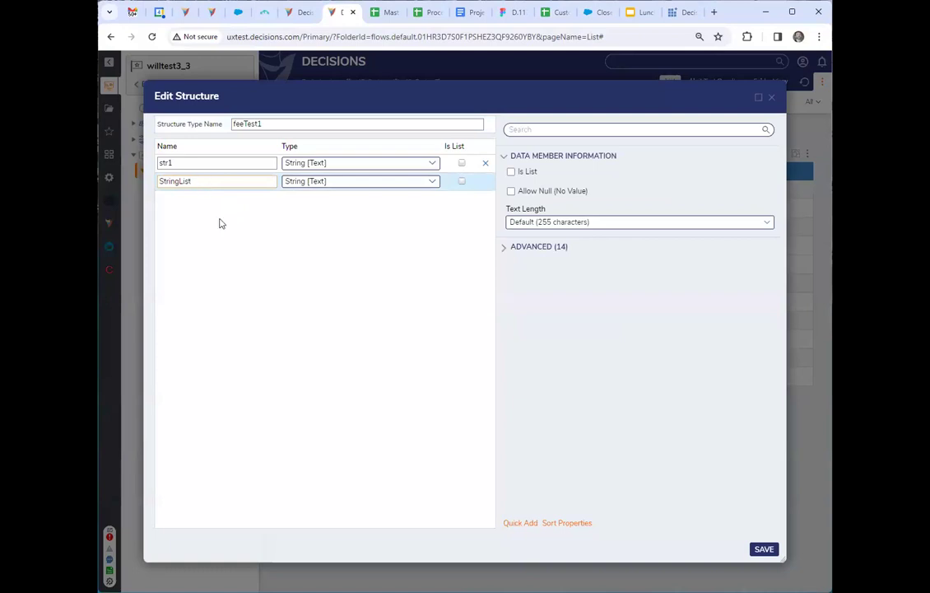
left_click(462, 181)
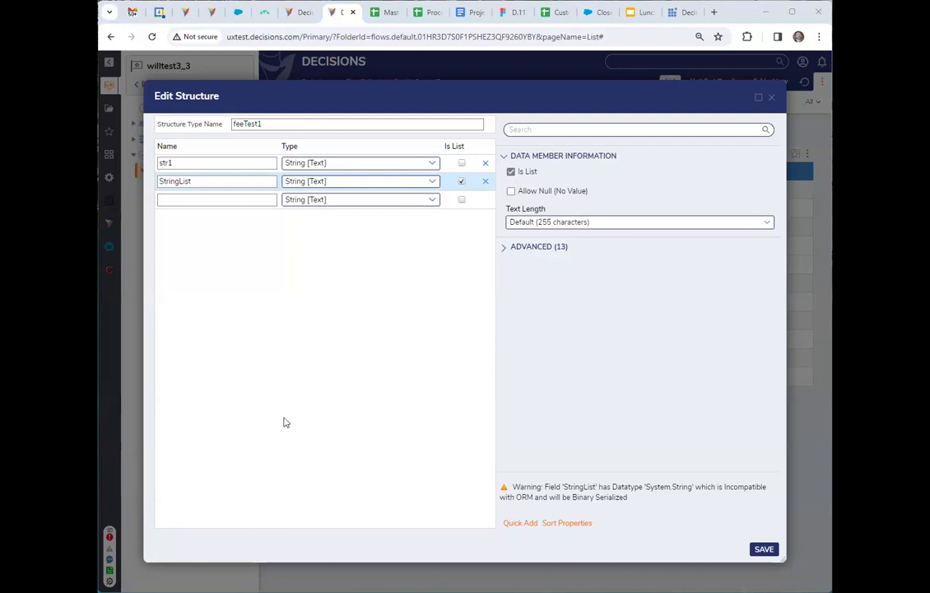
Discard the edits to the feeTest1 structure by closing its editor without saving.
left_click_drag(470, 91, 455, 109)
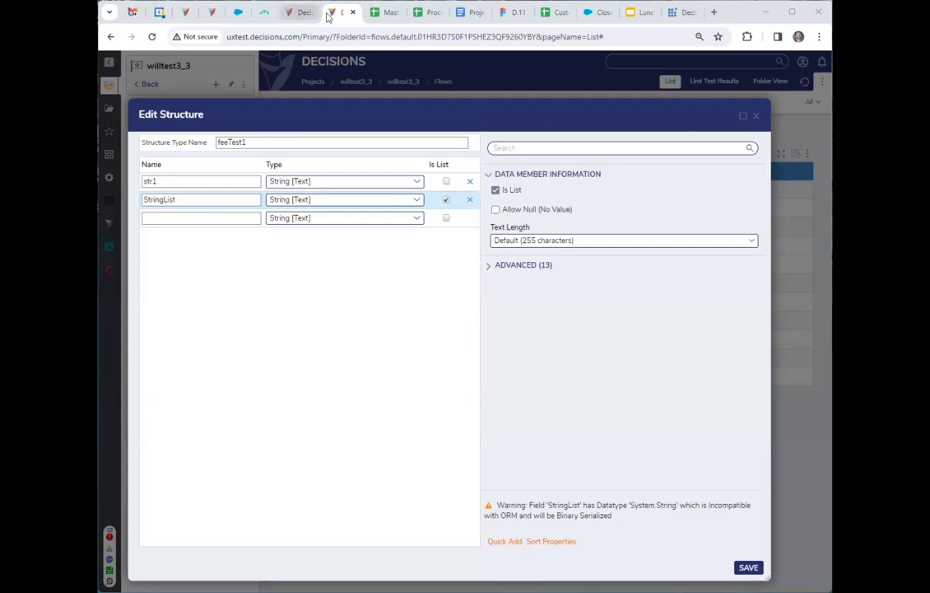
left_click_drag(633, 119, 624, 121)
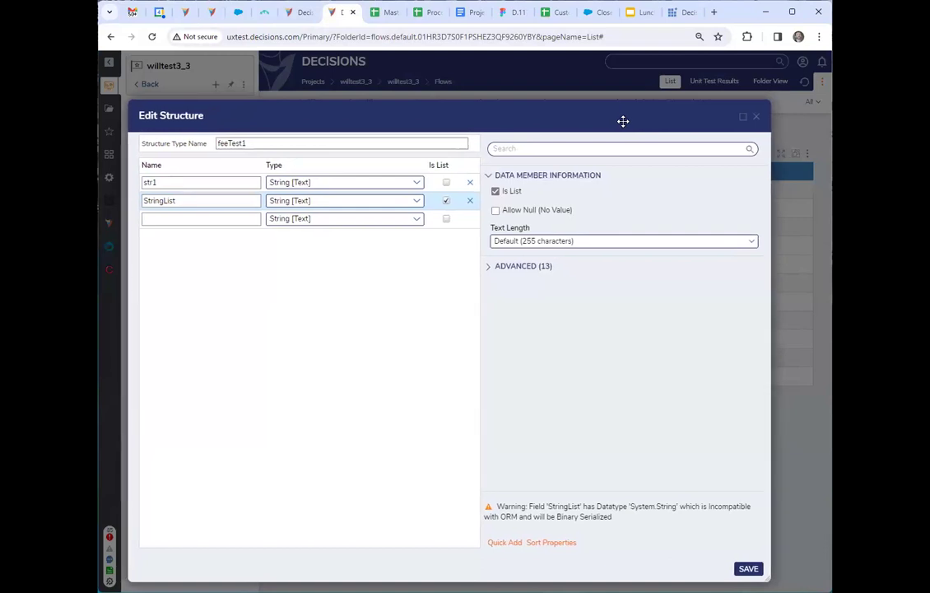
left_click_drag(623, 121, 670, 116)
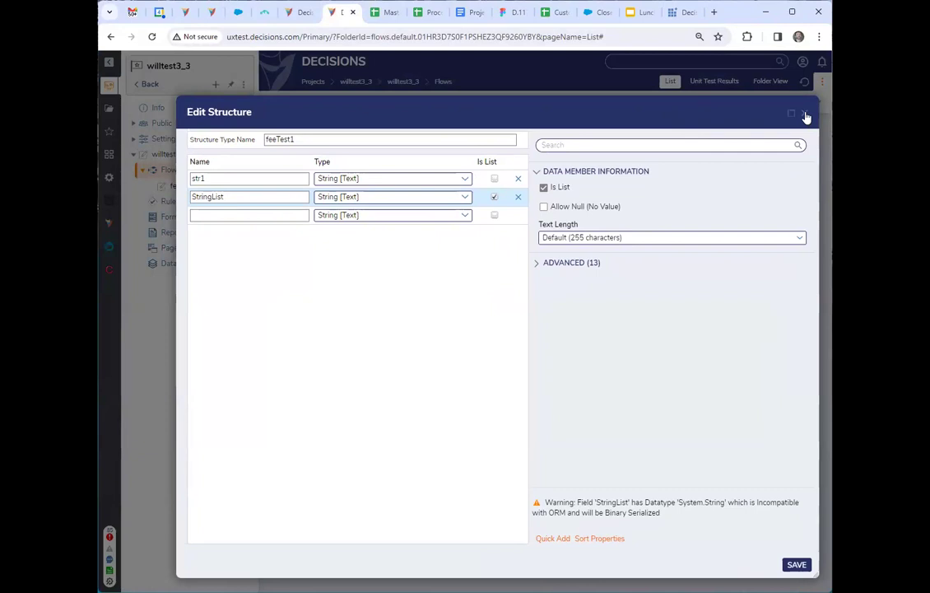
left_click_drag(721, 107, 727, 105)
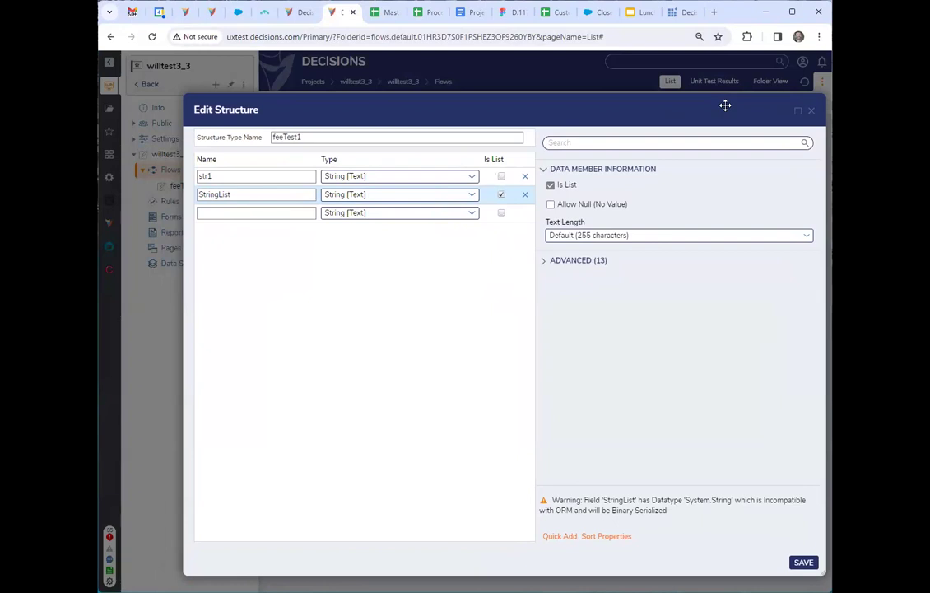
left_click(813, 112)
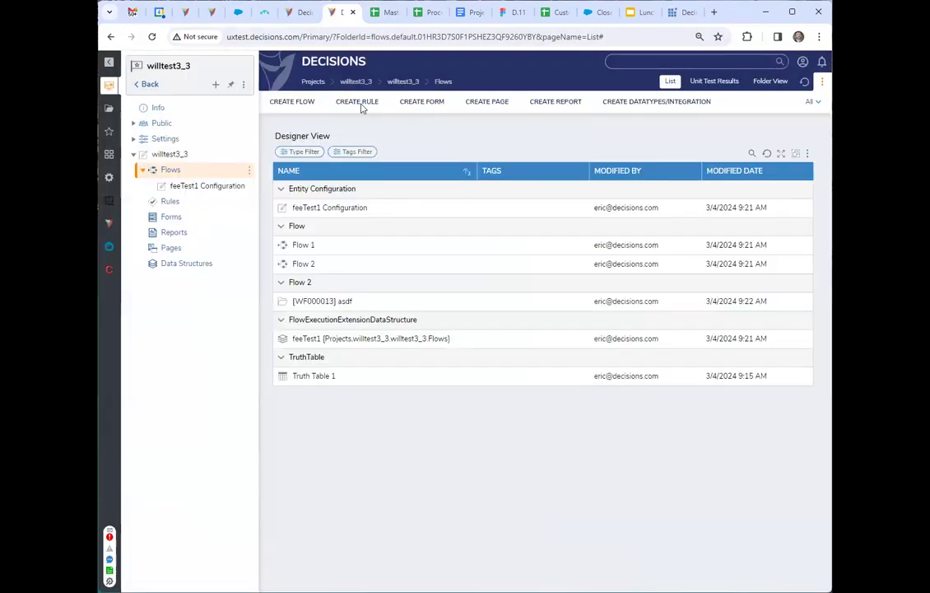
left_click(294, 13)
left_click(340, 13)
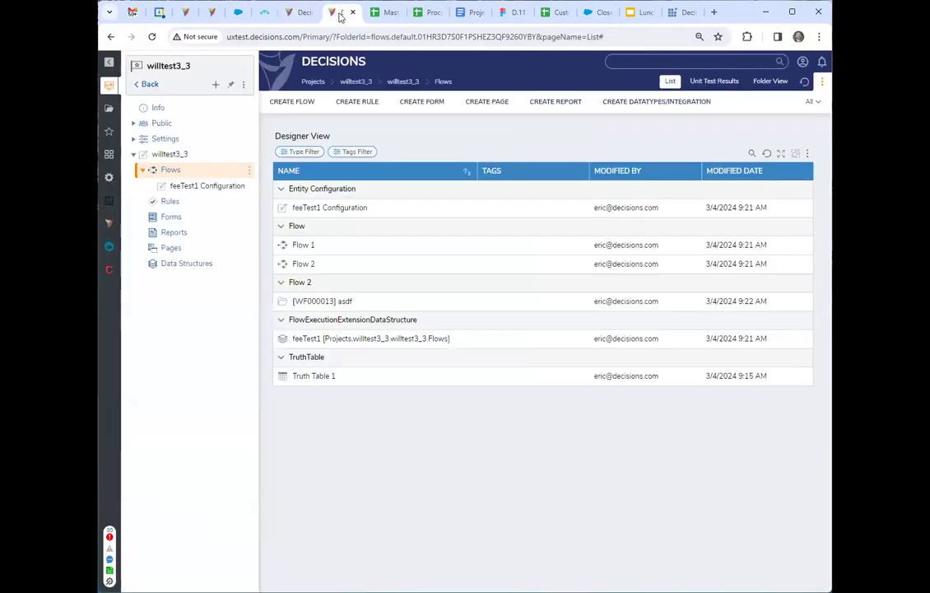
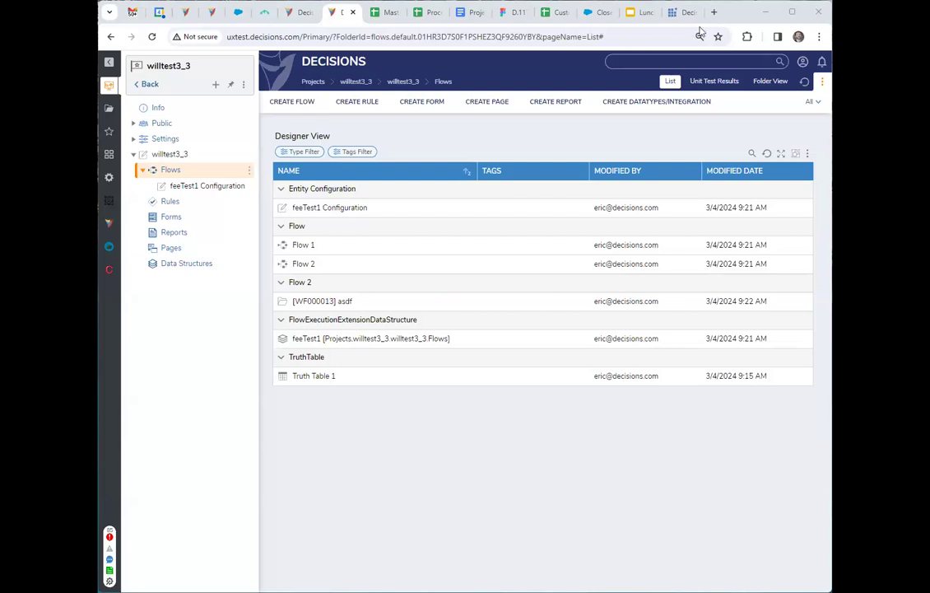
Open the Decisions training site in a new browser tab and log in with the training account's username and password.
key("ctrl+t")
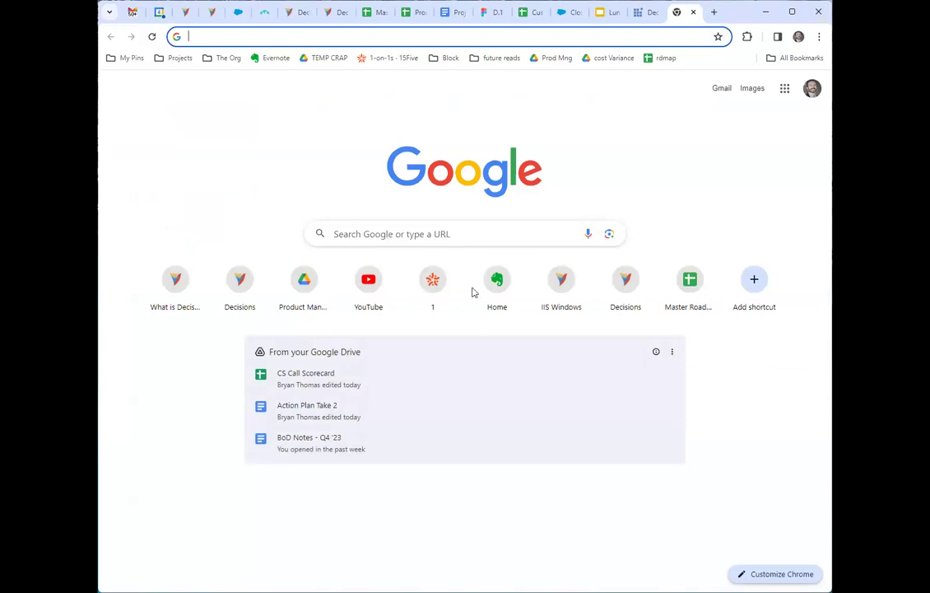
left_click(428, 302)
type("train")
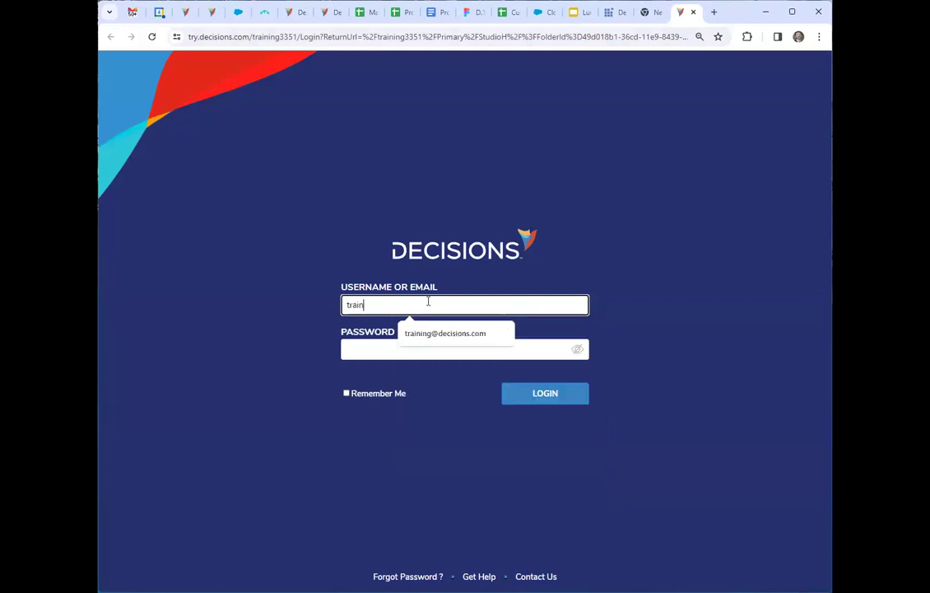
key("Down")
key("Return")
key("Tab")
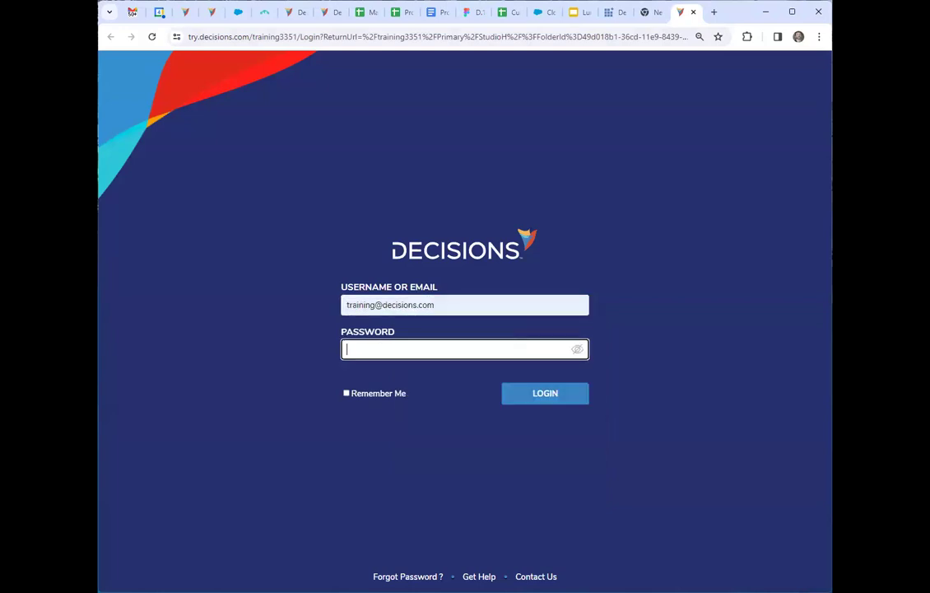
key("alt+Tab")
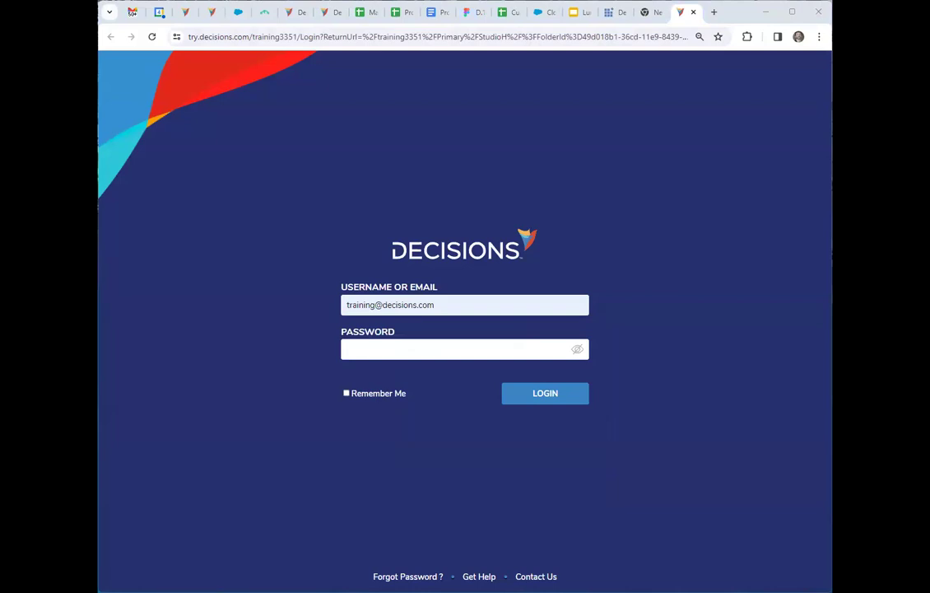
left_click(435, 357)
key("ctrl+v")
left_click(556, 400)
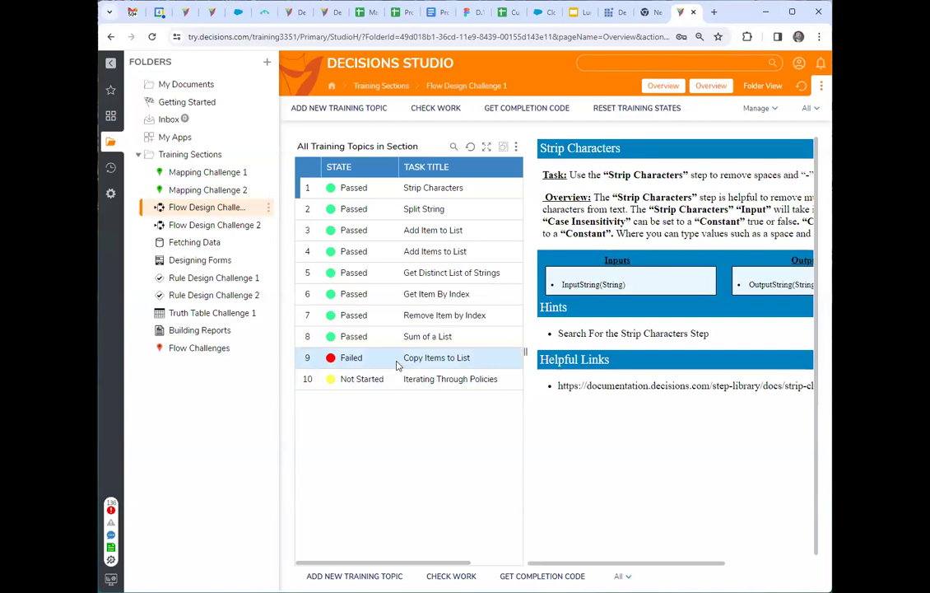
Select the Copy Items to List topic in Flow Design Challenge 1 and open its flow for editing, breaking the lock.
left_click(450, 359)
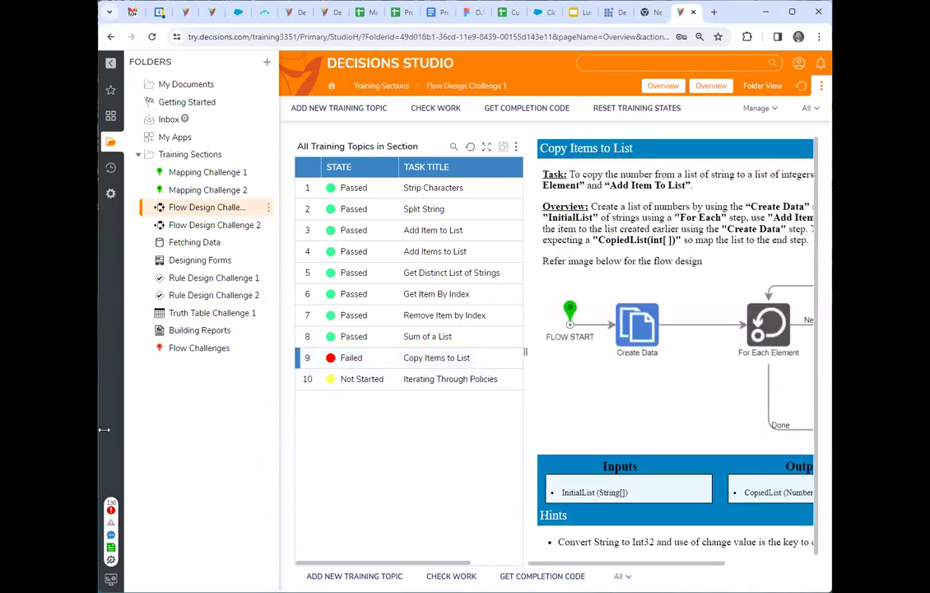
left_click_drag(103, 430, 14, 421)
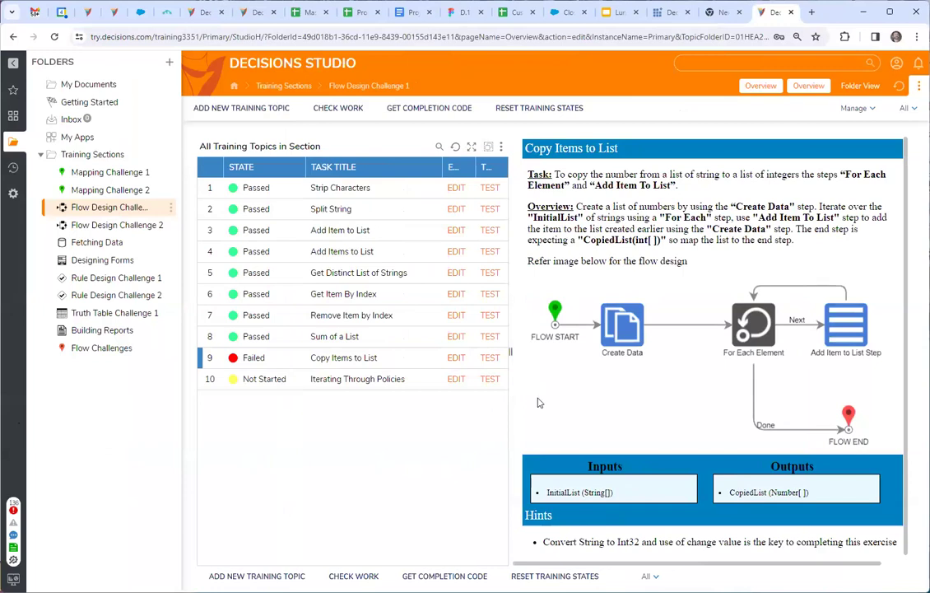
left_click_drag(511, 352, 503, 354)
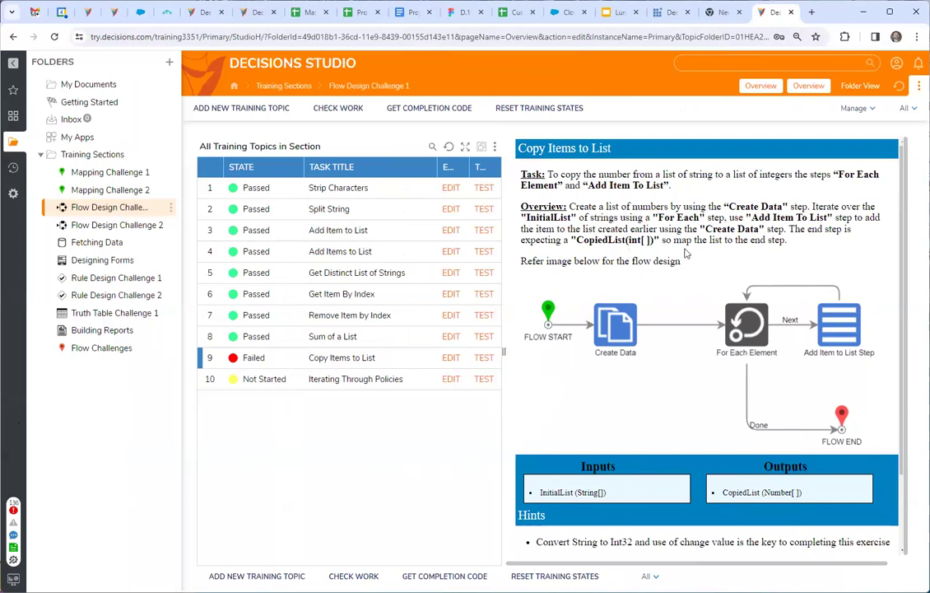
left_click(451, 359)
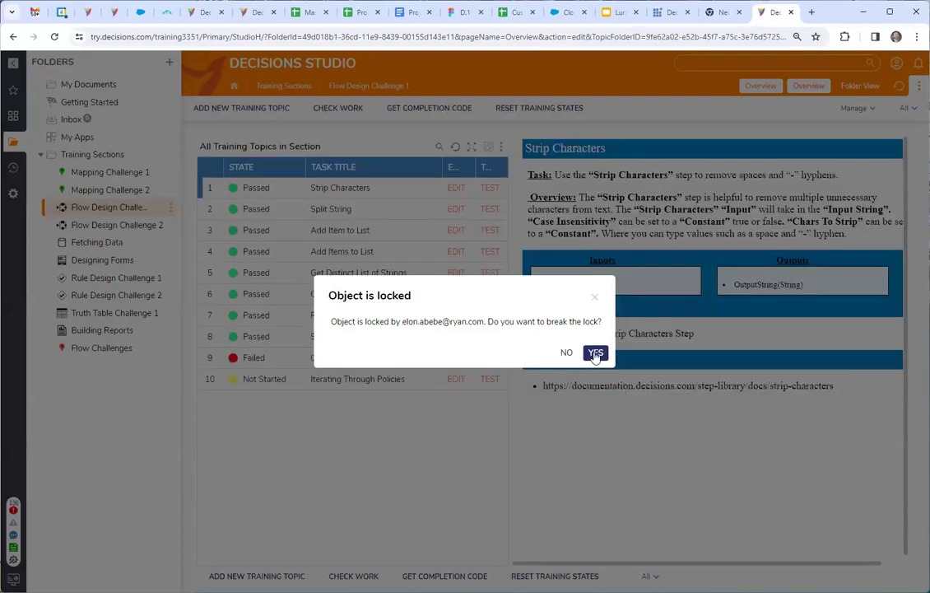
left_click(595, 353)
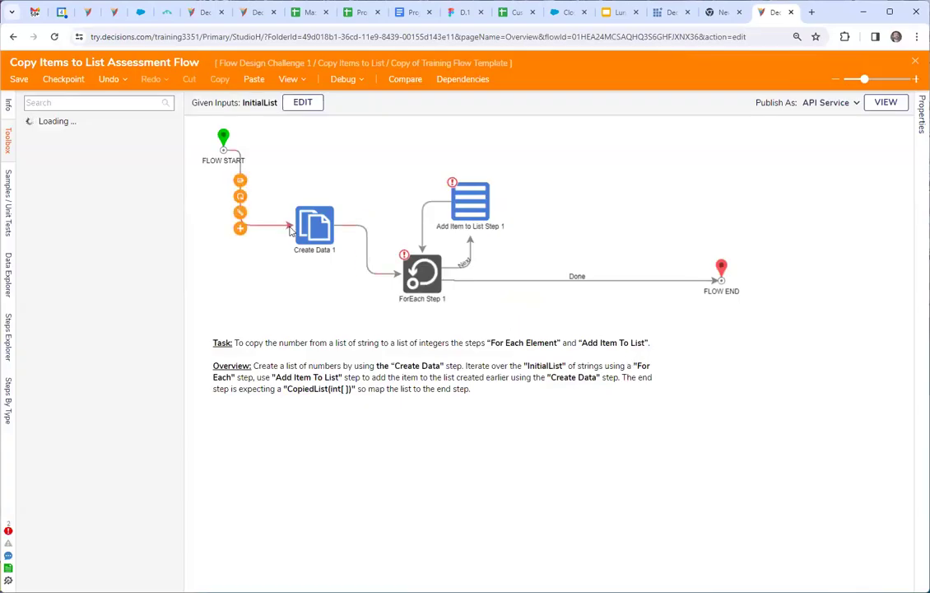
Examine the mappings of ForEach Step 1, Add Item to List Step 1 and the flow end, and the flow's validation errors.
left_click(421, 275)
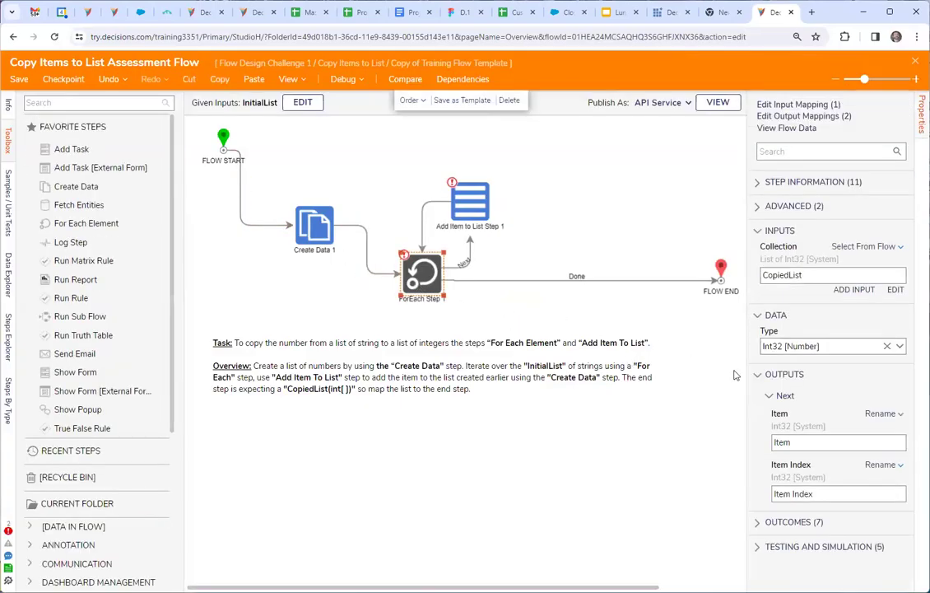
left_click(481, 202)
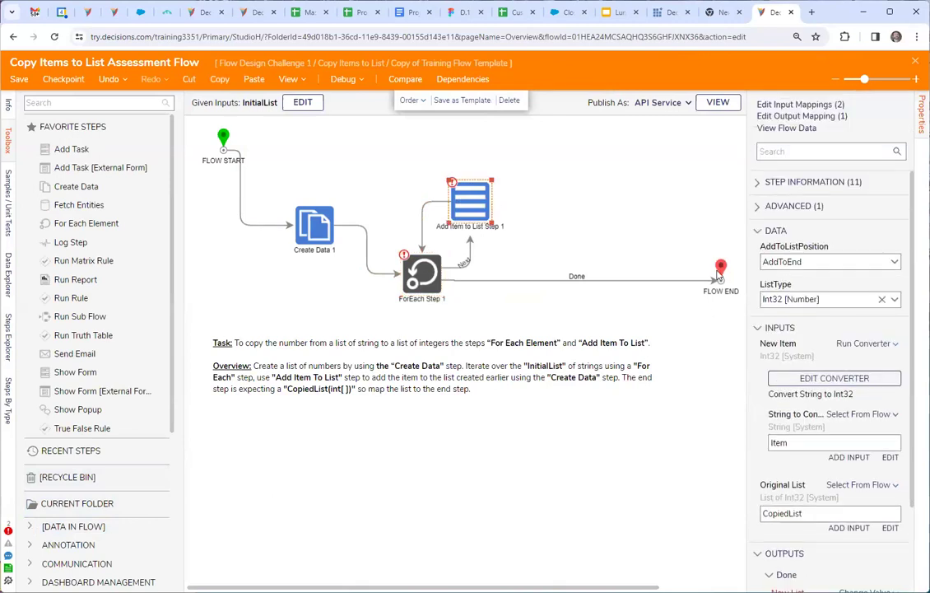
left_click(722, 269)
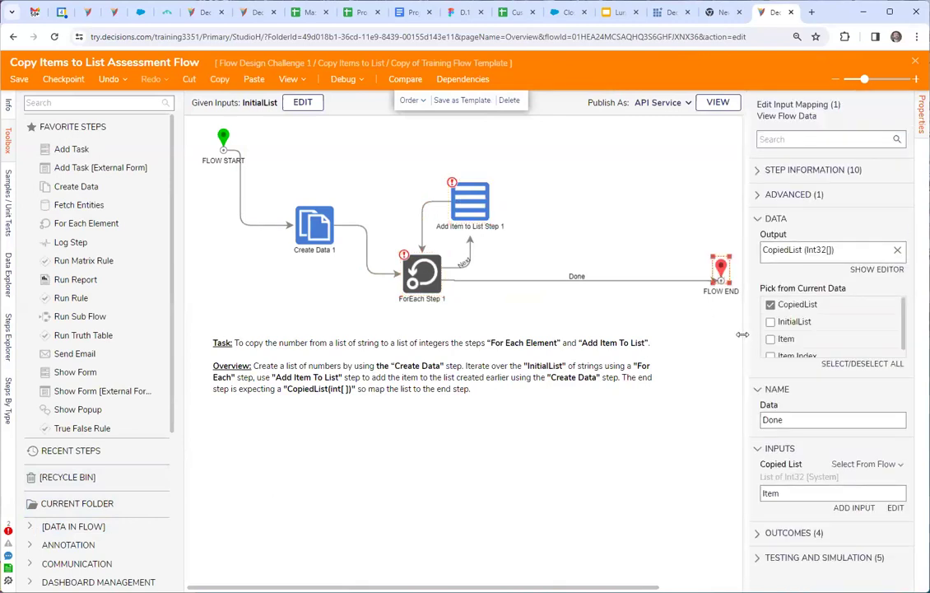
left_click(472, 209)
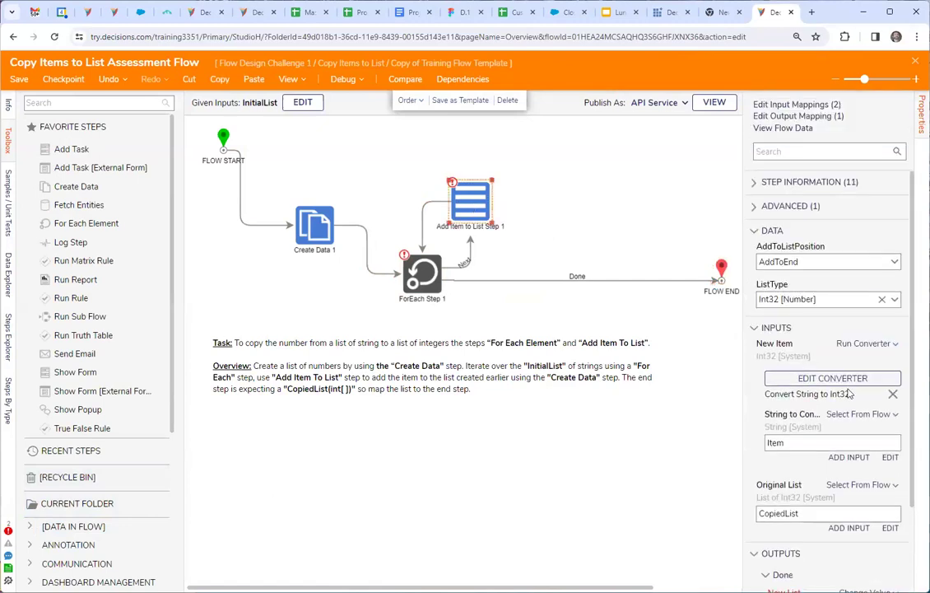
scroll(853, 398, "down", 1)
scroll(766, 378, "down", 1)
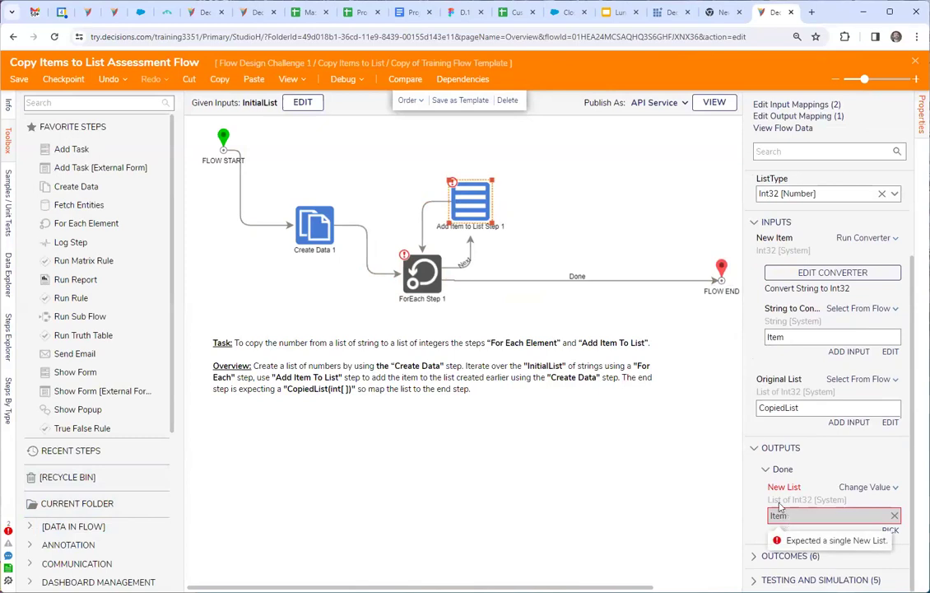
left_click(428, 277)
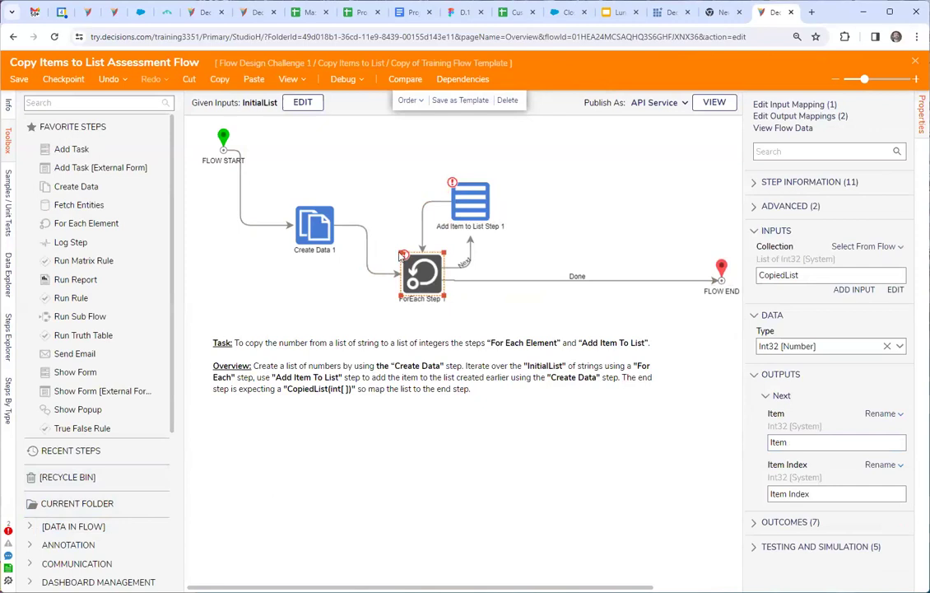
left_click(9, 532)
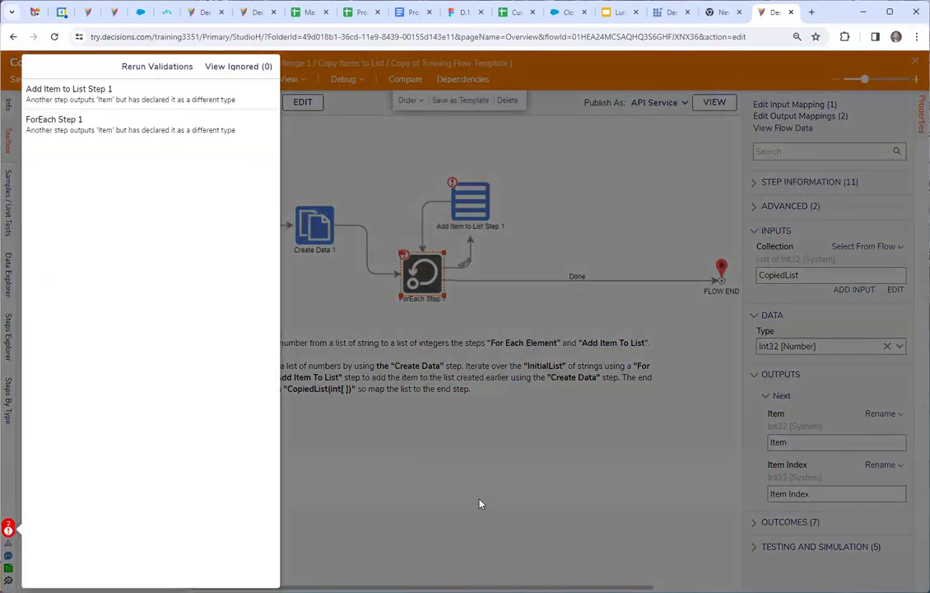
left_click(440, 283)
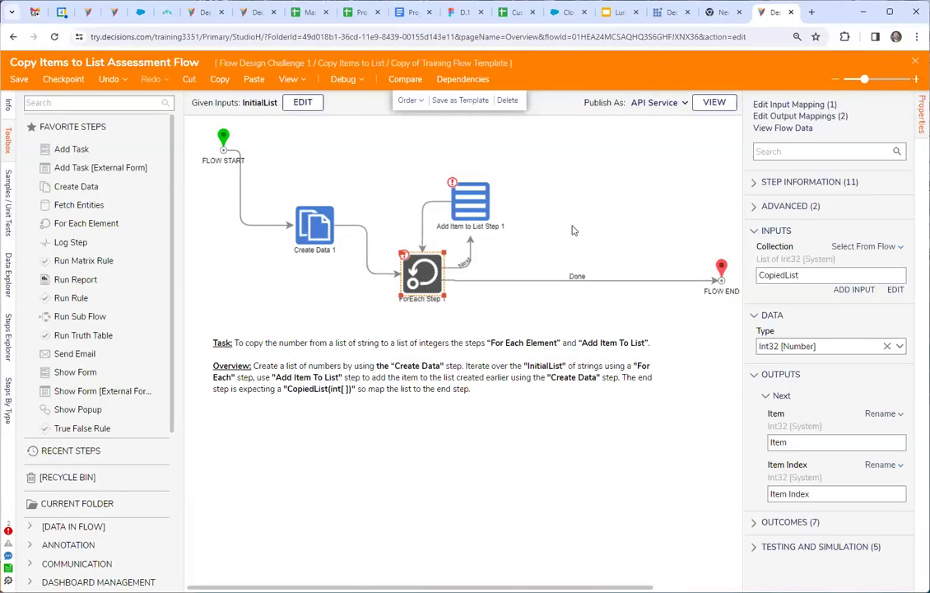
Set Add Item to List Step 1's New List output to change the value of CopiedList, and nudge ForEach Step 1 slightly upward.
left_click(479, 216)
scroll(844, 457, "down", 2)
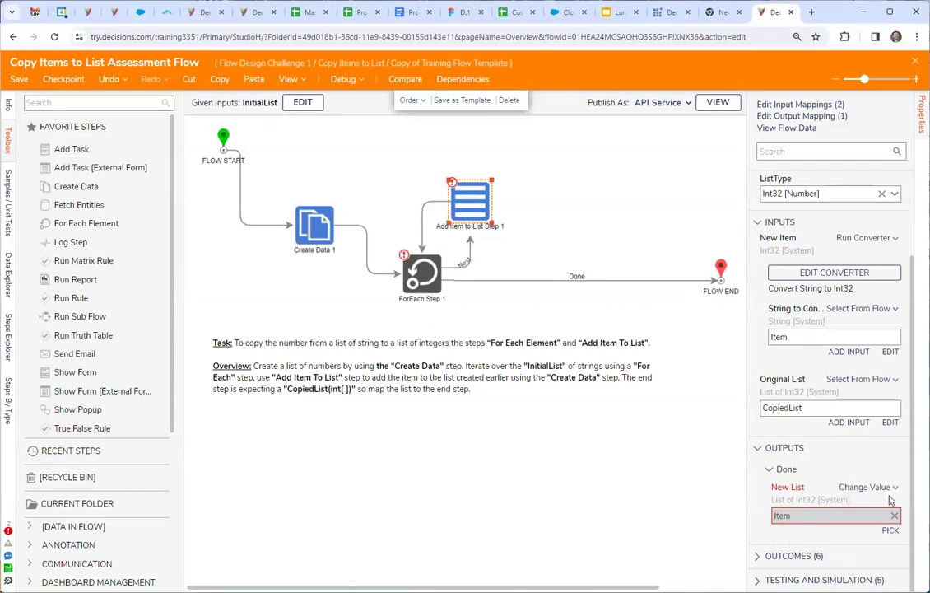
mouse_move(785, 520)
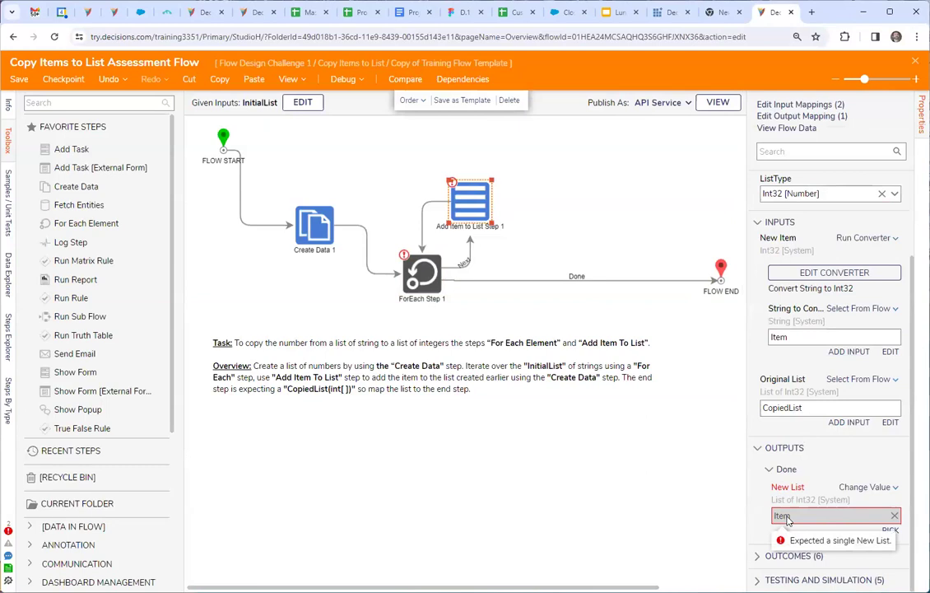
left_click(891, 530)
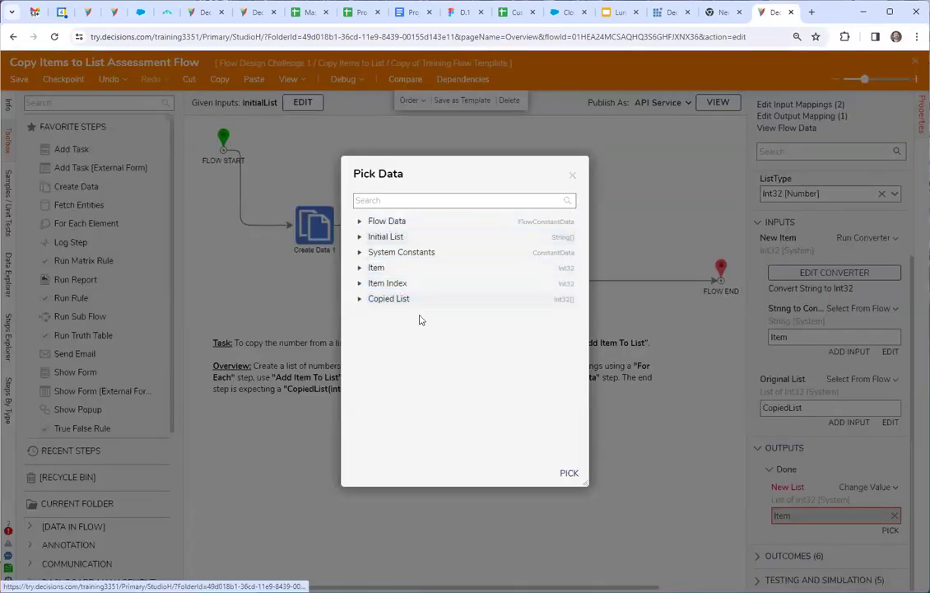
left_click(568, 473)
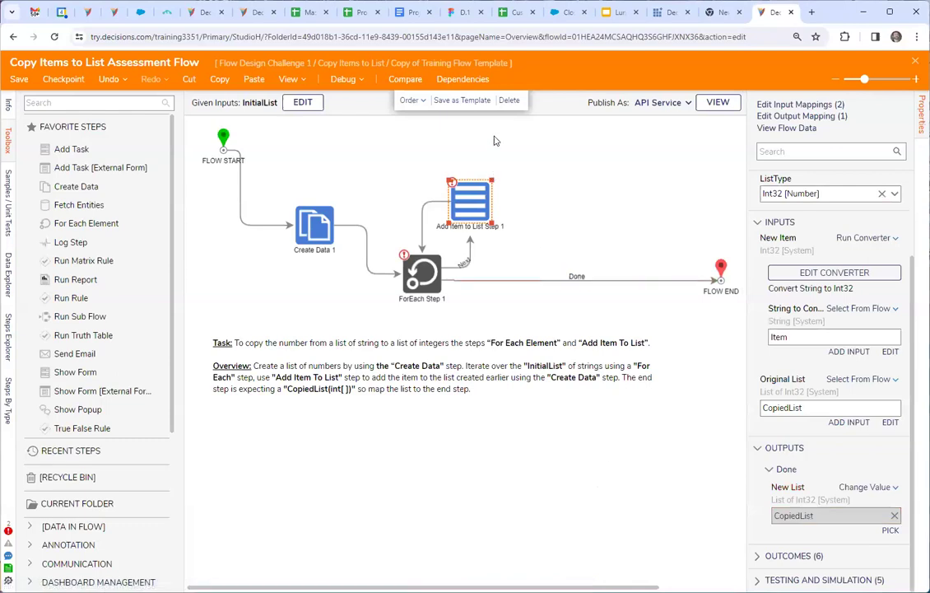
left_click(578, 207)
mouse_move(423, 280)
left_mouse_down()
mouse_move(432, 288)
mouse_move(423, 270)
left_mouse_up()
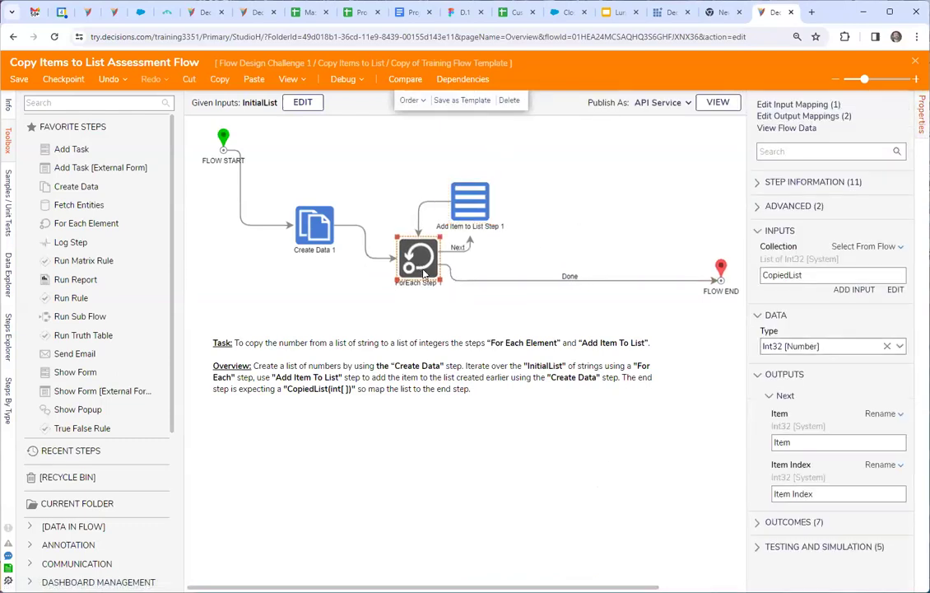
left_click(470, 201)
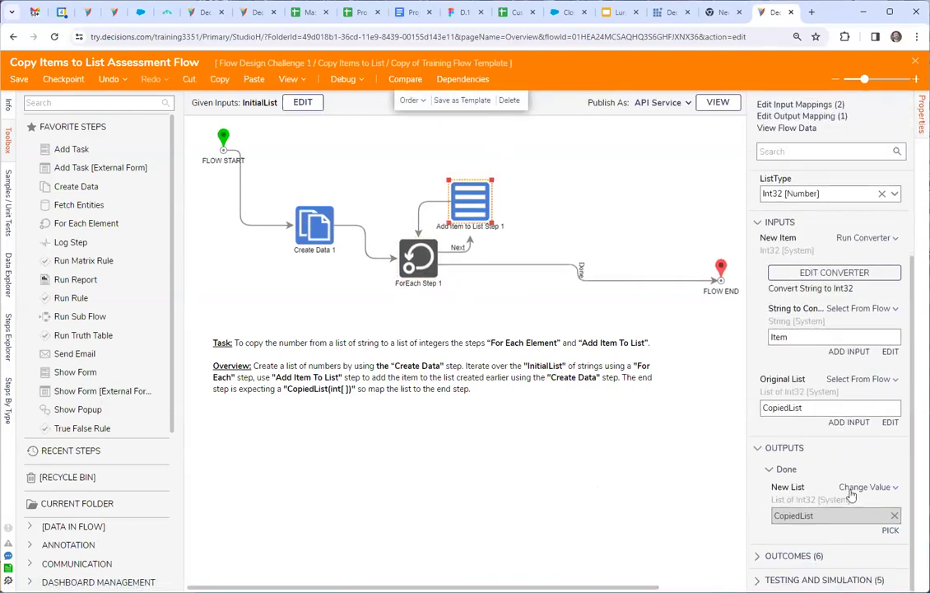
Open the flow's debugger, run all unit tests and close the debugger.
left_click(341, 81)
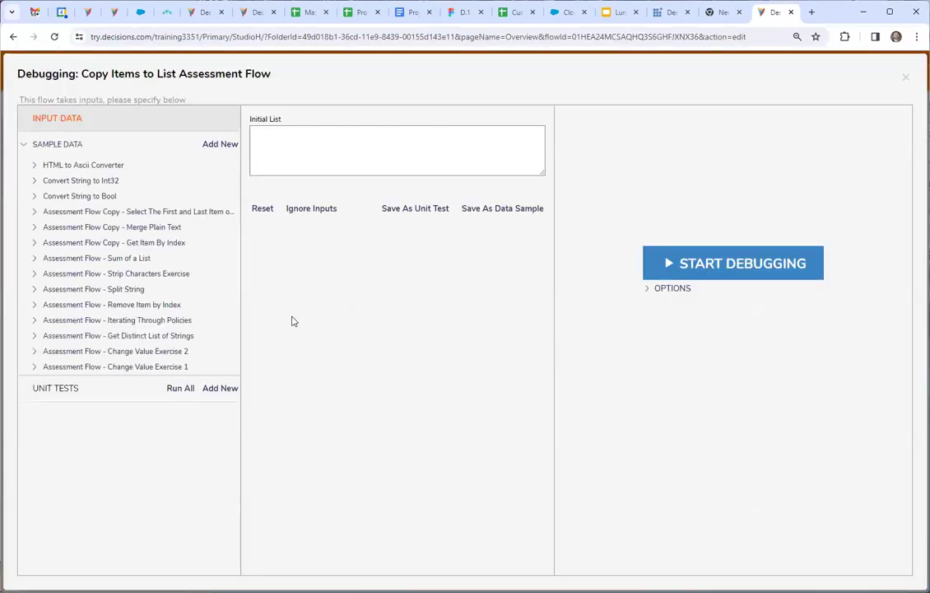
left_click(178, 390)
left_click(906, 77)
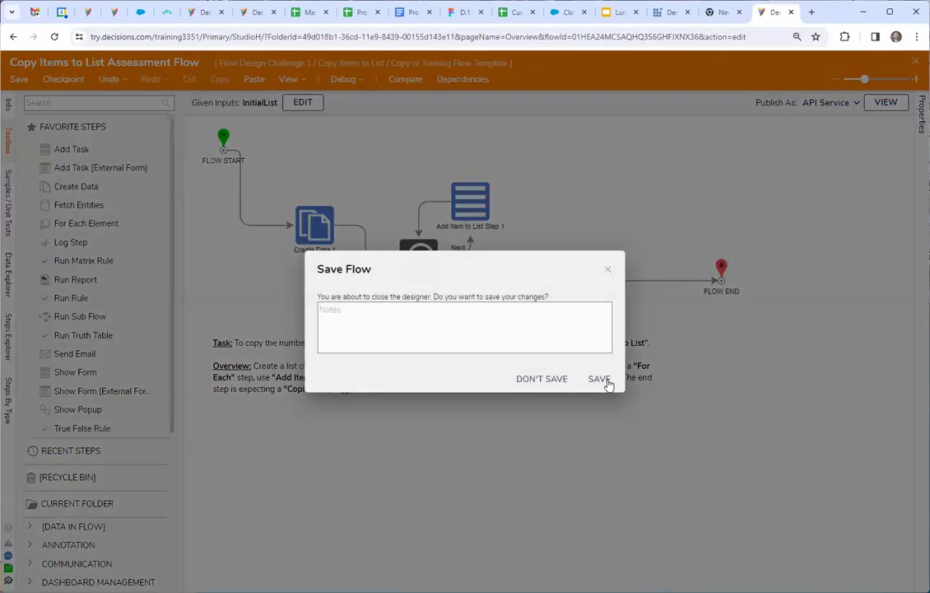
Save the flow while closing the designer, and test the Copy Items to List solution against the expected results.
left_click(601, 381)
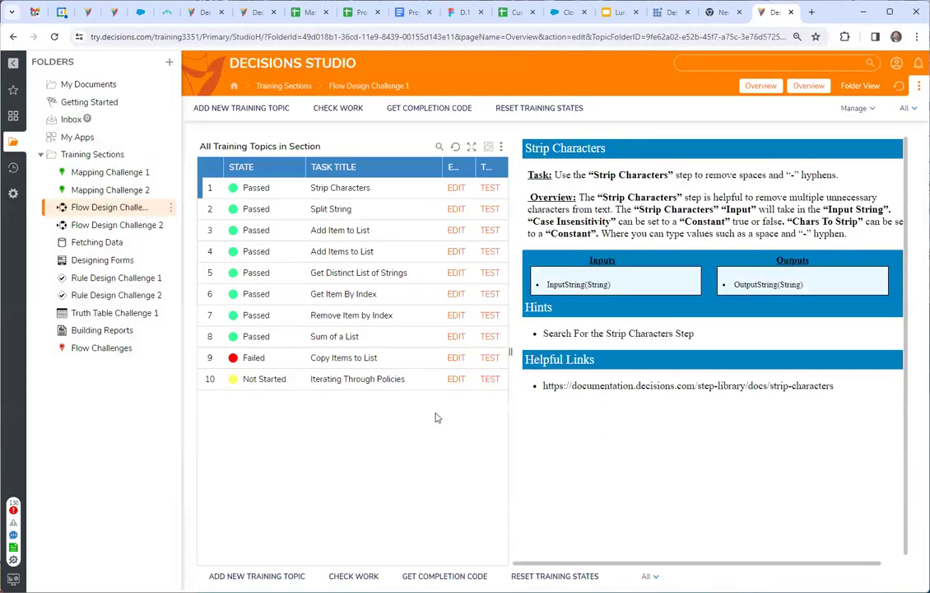
left_click(490, 359)
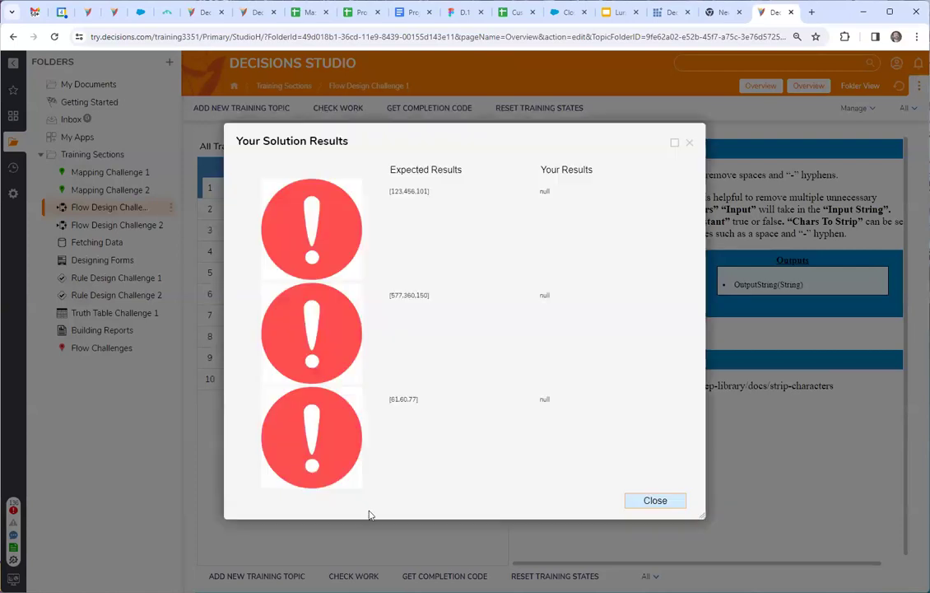
left_click(691, 143)
Reopen the Copy Items to List flow, shift the flow end closer to the loop and map its Copied List input to CopiedList.
left_click(454, 359)
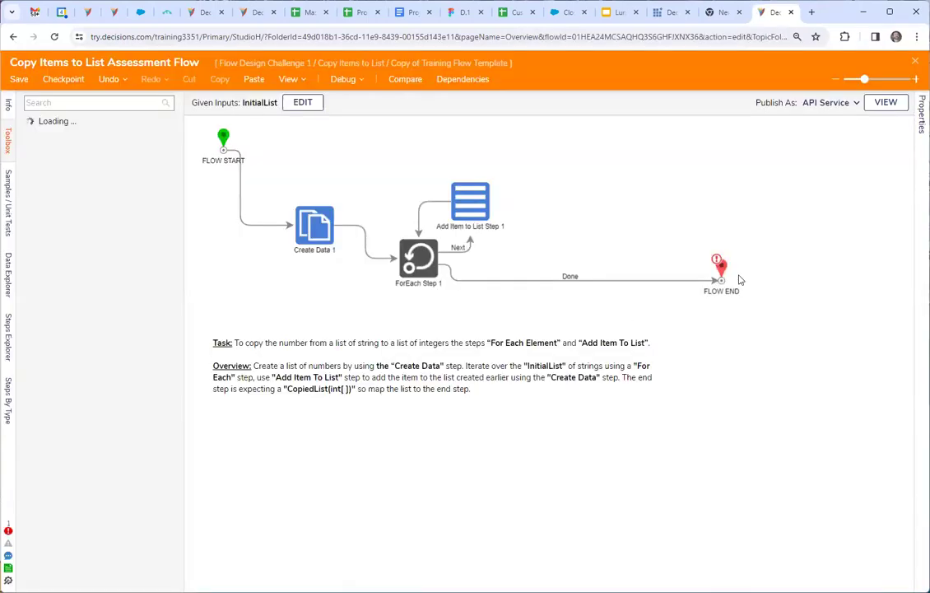
left_click(727, 270)
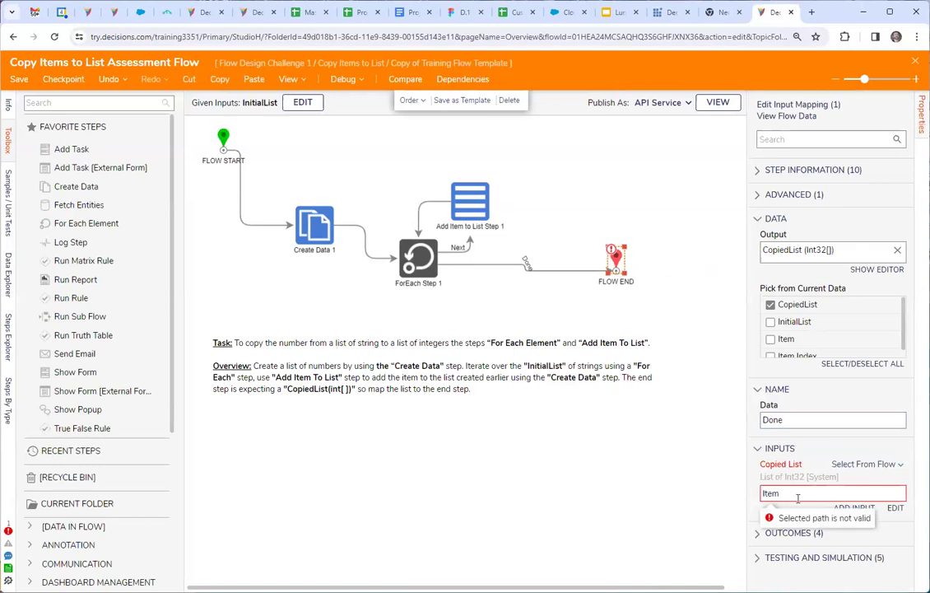
left_click(895, 509)
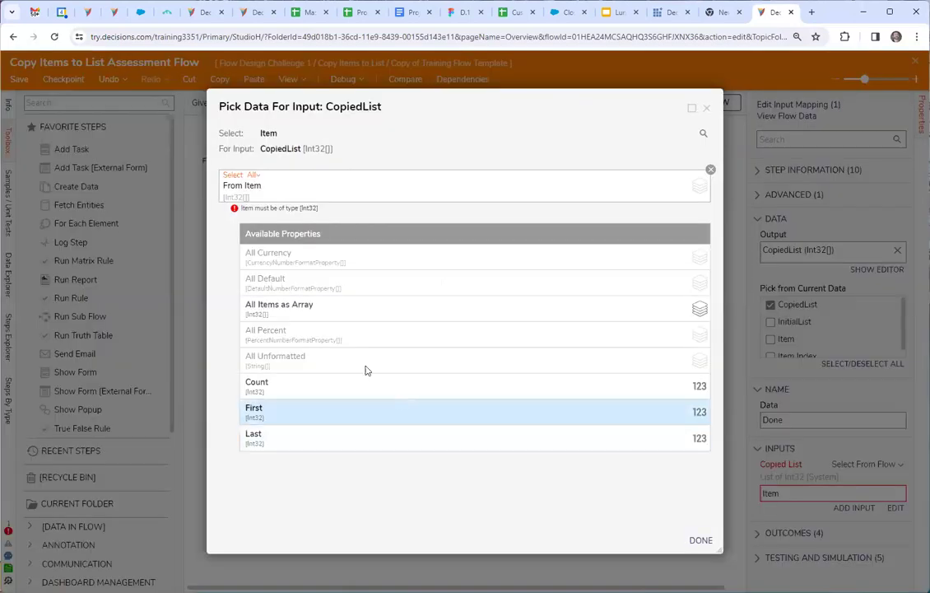
left_click(699, 187)
left_click(380, 279)
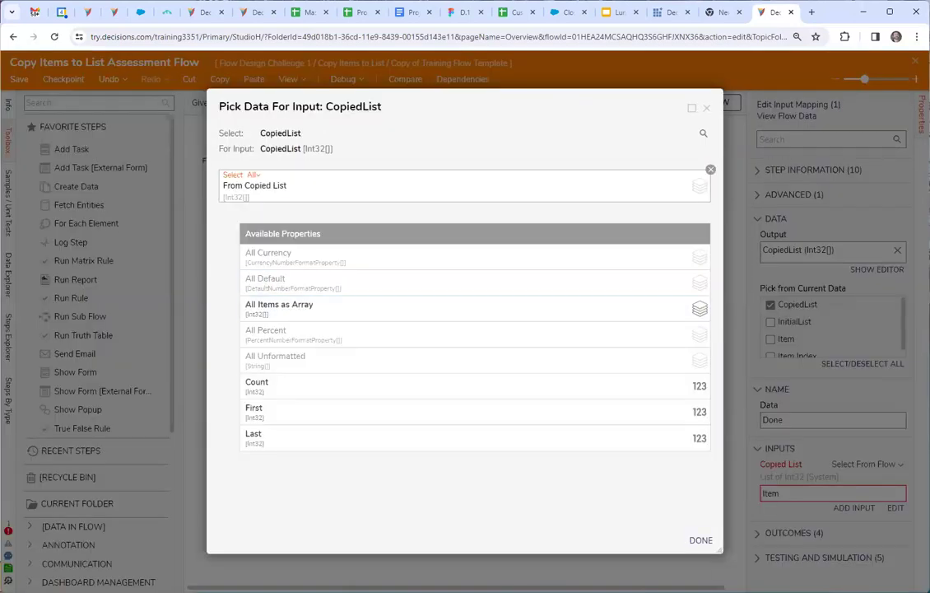
left_click(701, 541)
Save the remapped flow on closing the designer, retest the Copy Items to List topic and dismiss the results.
left_click(645, 484)
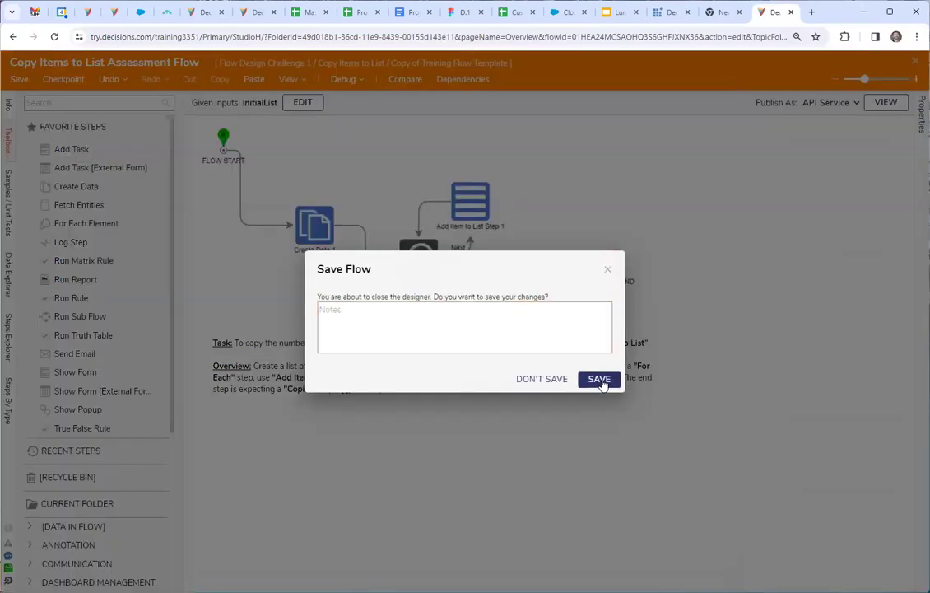
left_click(600, 381)
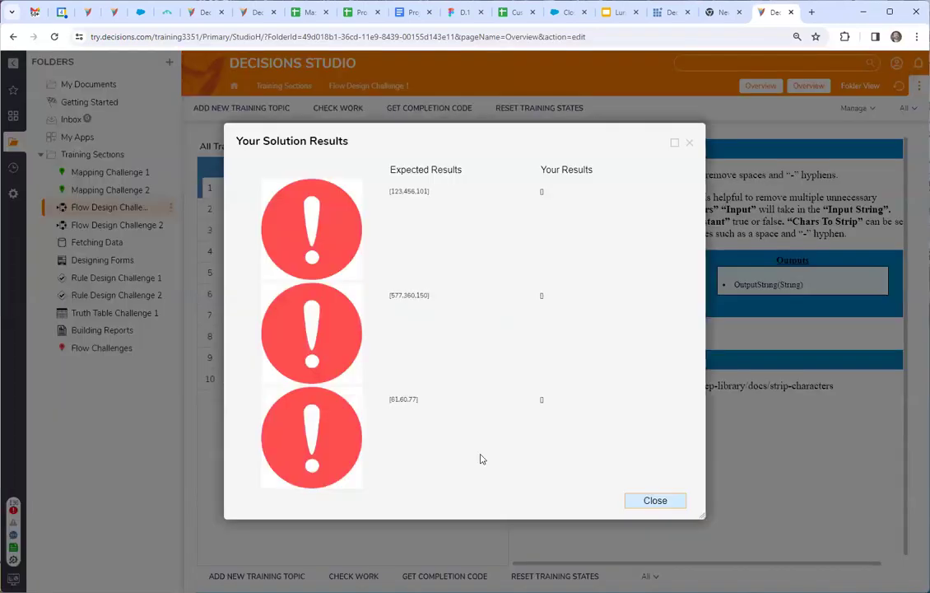
left_click(689, 143)
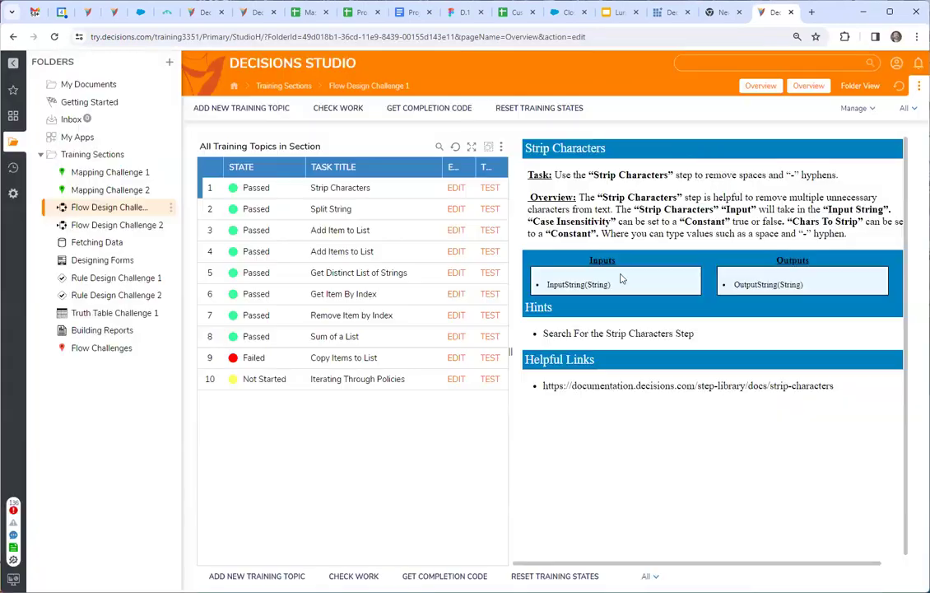
Reopen the Copy Items to List flow and examine the Add Item to List step's converter, input and output mappings.
left_click(456, 358)
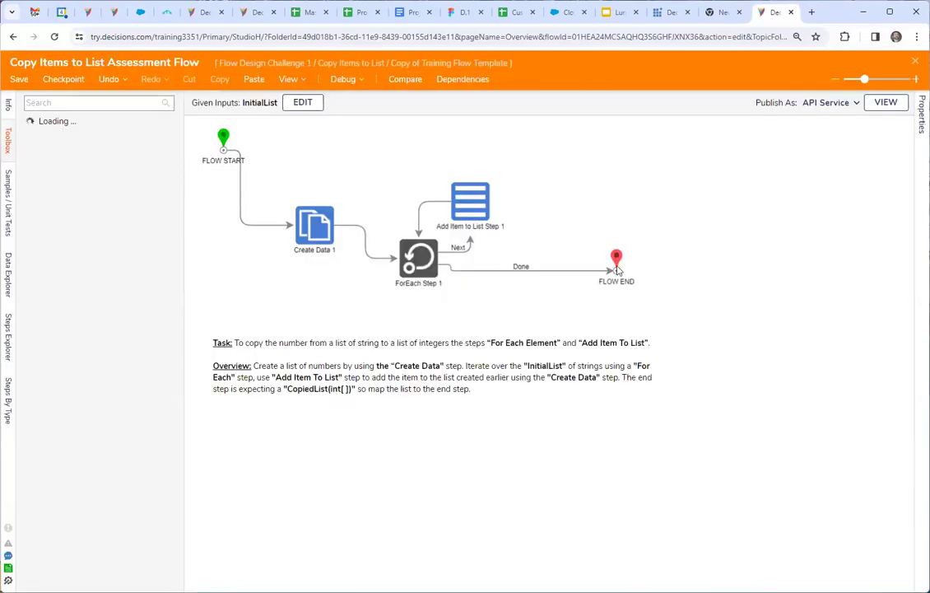
left_click(468, 204)
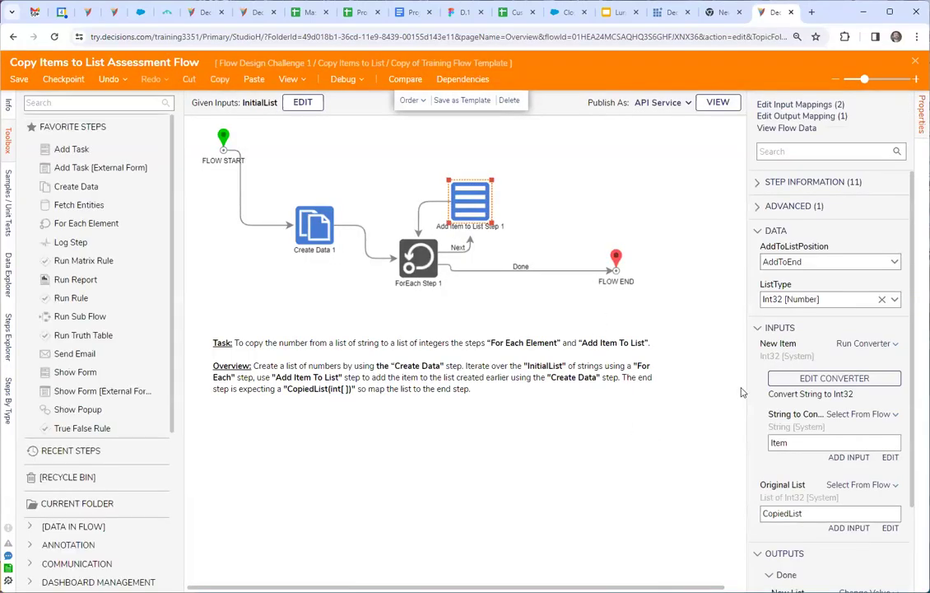
left_click_drag(748, 390, 717, 388)
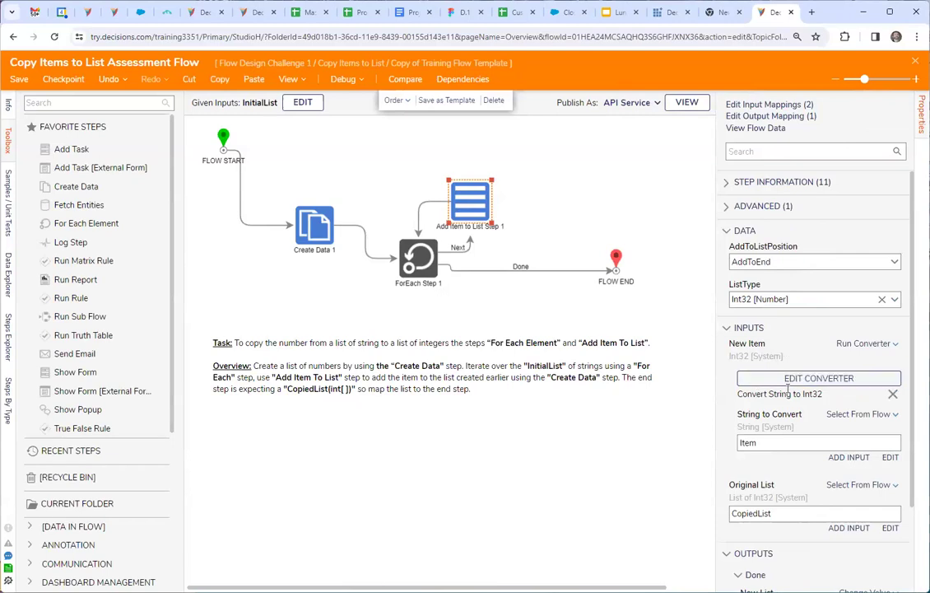
scroll(797, 426, "down", 2)
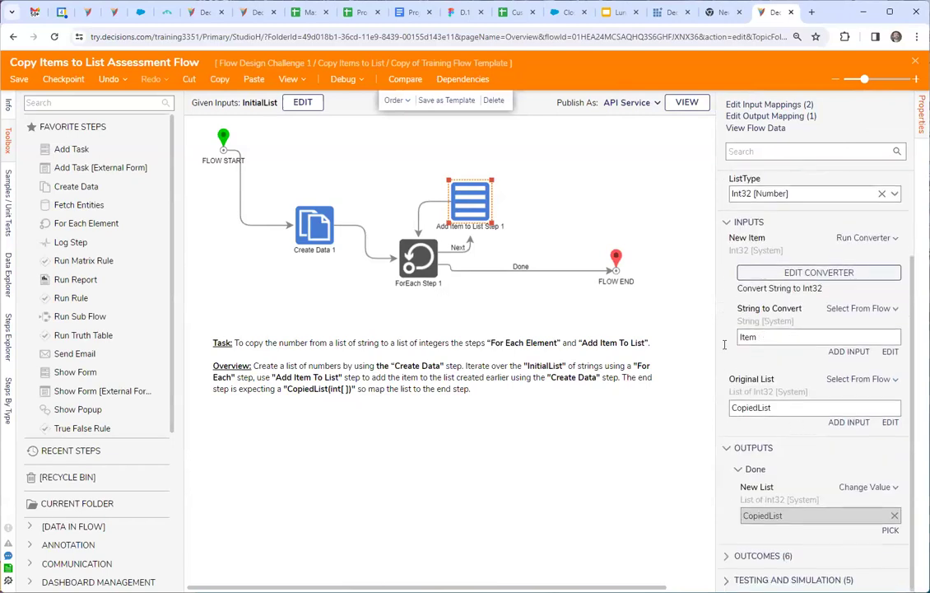
Compare the ForEach step's collection and type with the flow start input, the Add Item to List step and the flow end mapping.
left_click(419, 259)
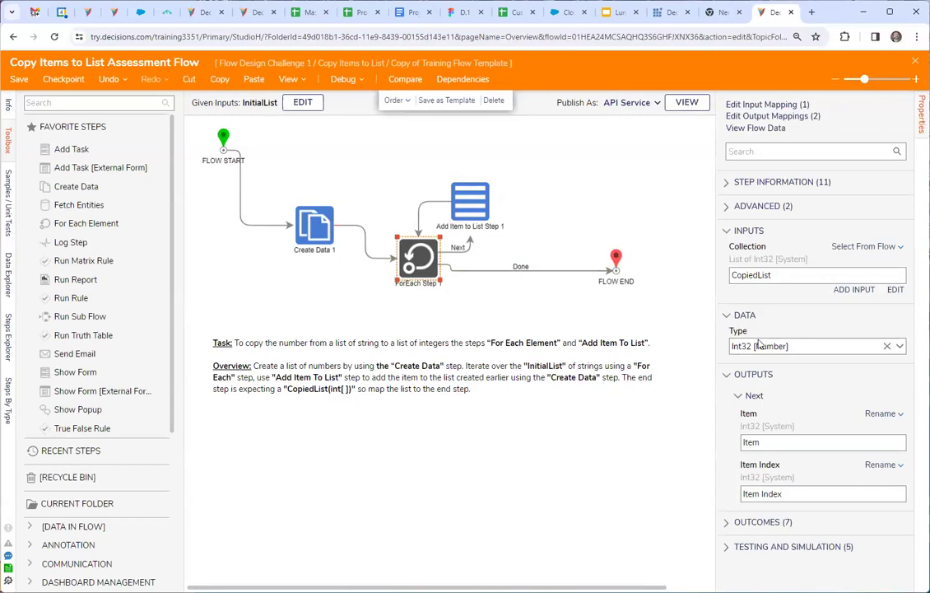
left_click(224, 137)
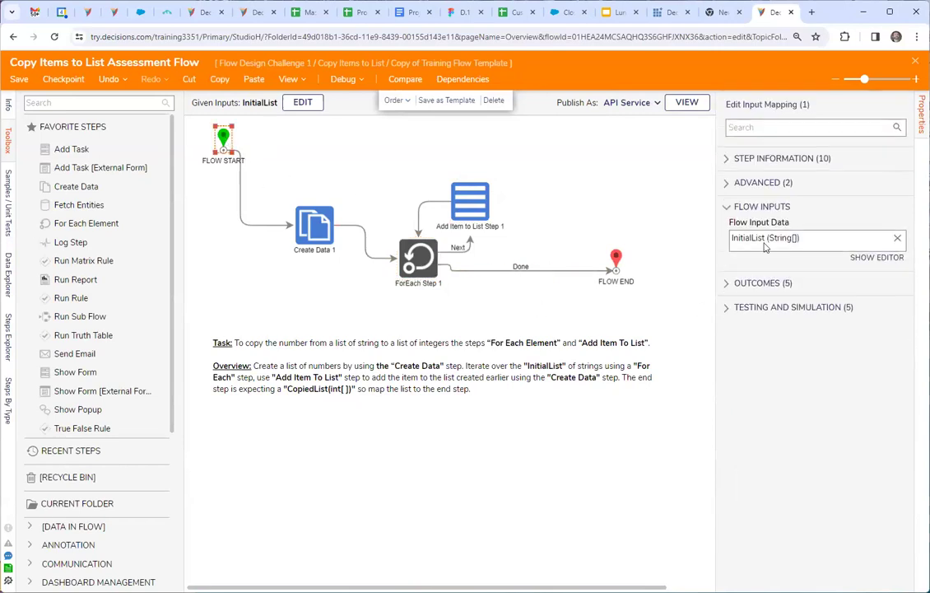
left_click(411, 260)
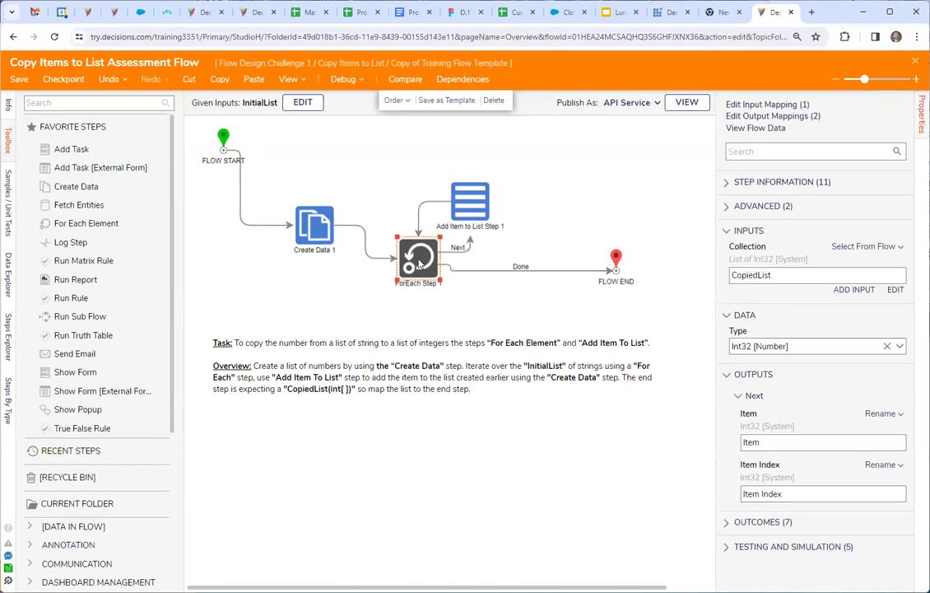
left_click(469, 208)
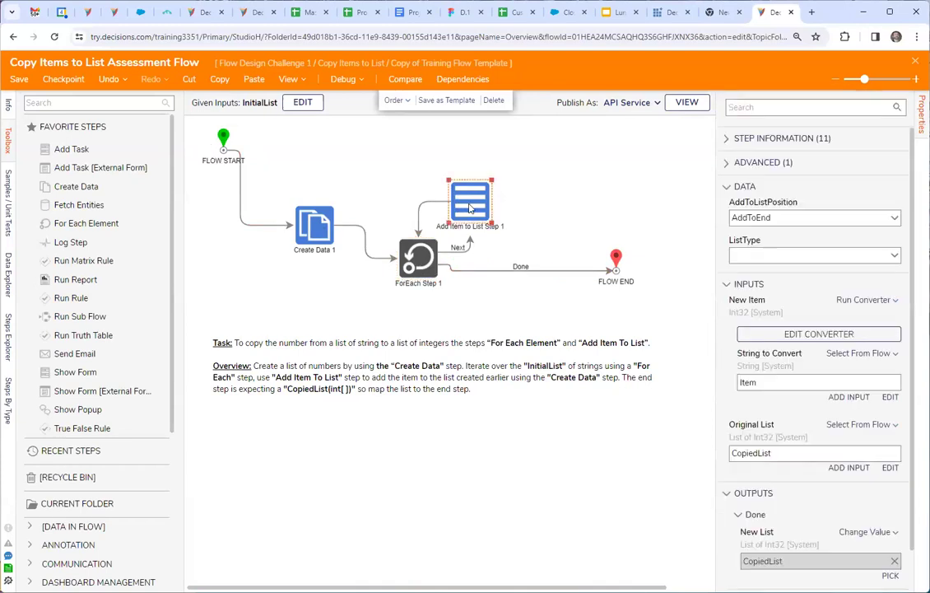
left_click(617, 258)
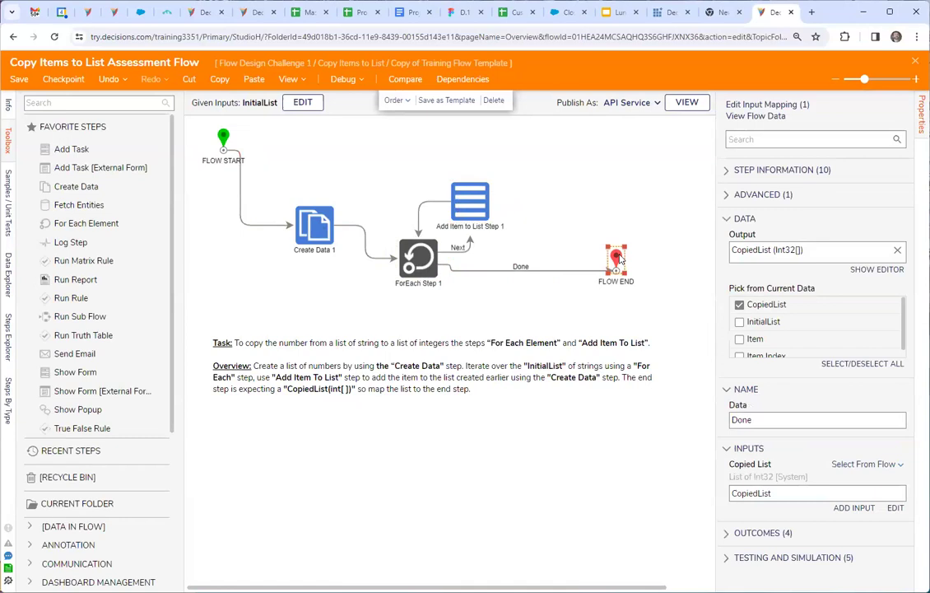
left_click(417, 263)
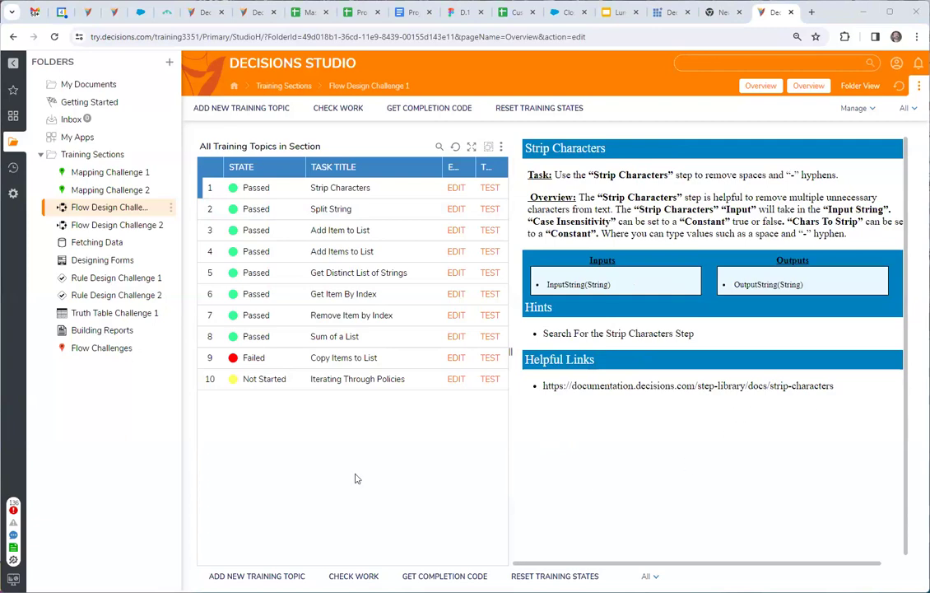
Close the training portal and blank browser tabs and switch to the willtest3_3 project's Flows folder.
left_click(720, 14)
left_click(670, 16)
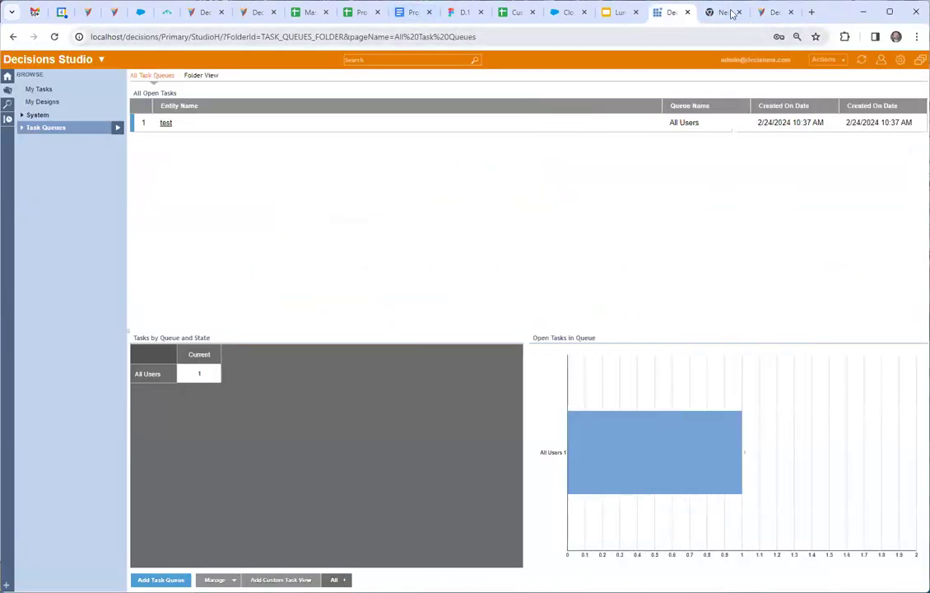
left_click(779, 12)
left_click(789, 13)
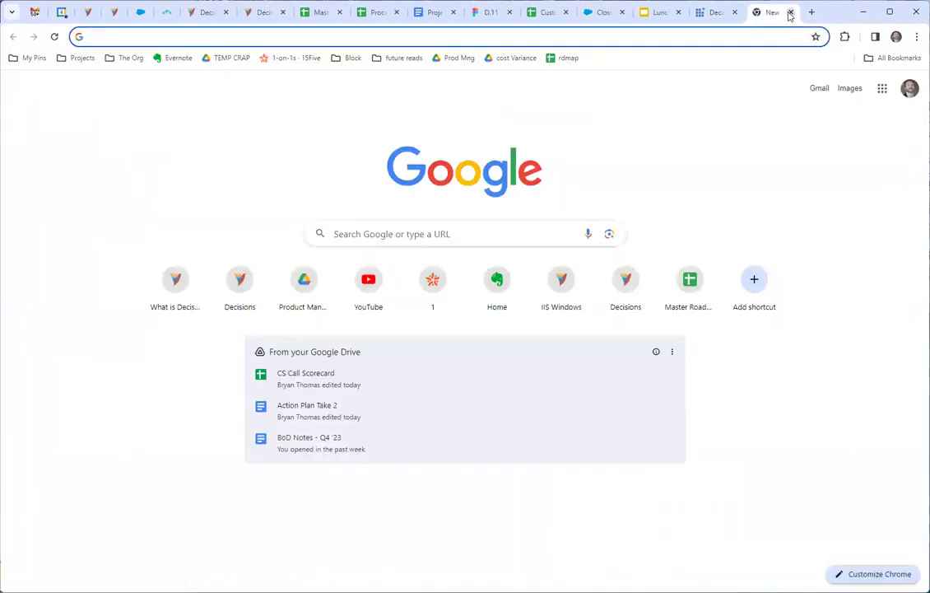
left_click(789, 13)
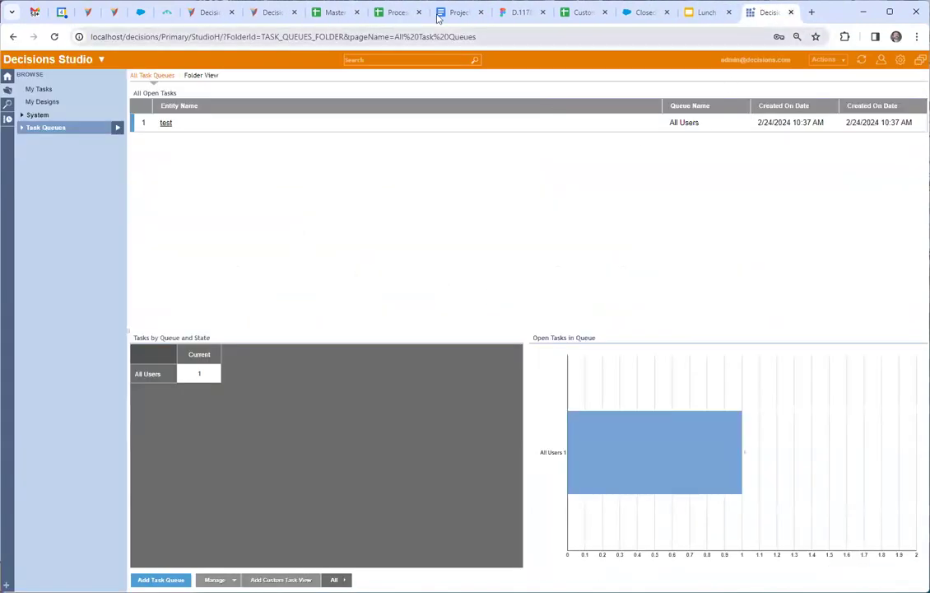
left_click(274, 12)
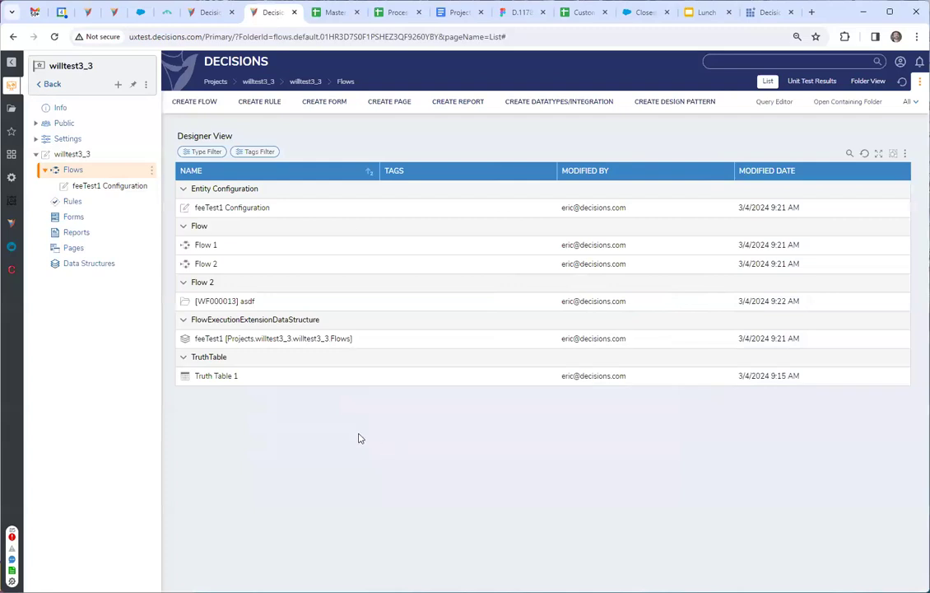
Open Flow 1, add a Show Form step beside the existing steps and create a new standard Form 1 for it.
double_click(204, 247)
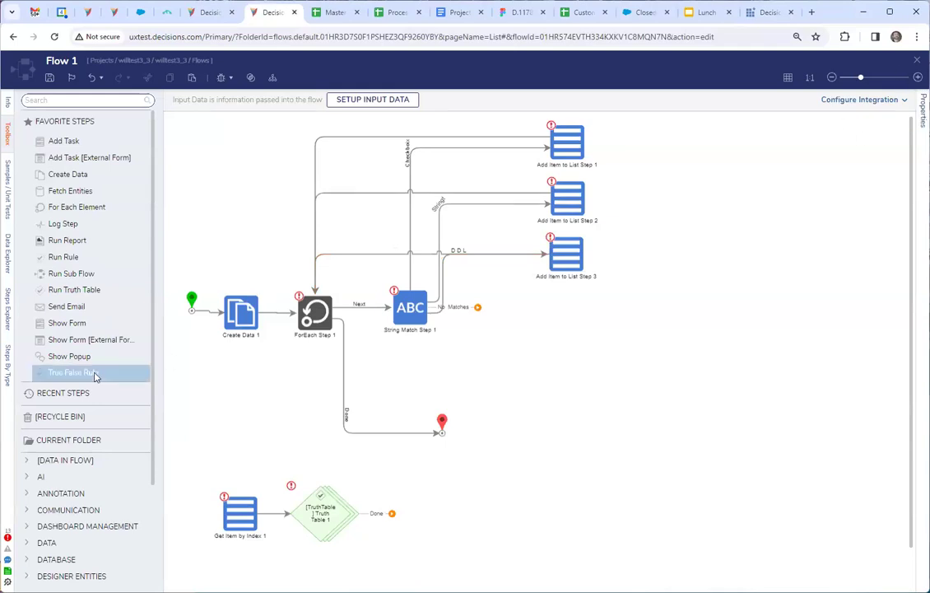
left_click_drag(132, 322, 650, 407)
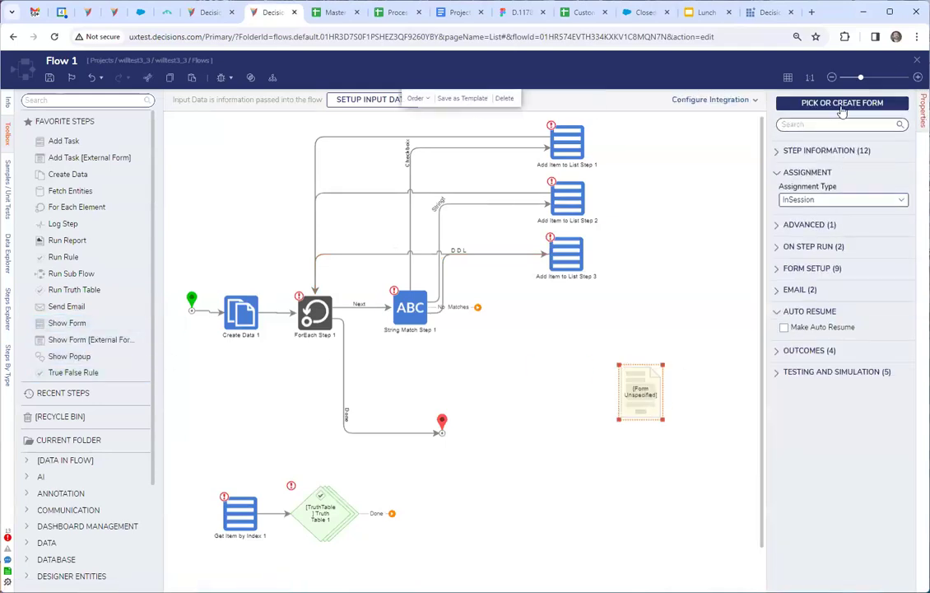
left_click(841, 104)
left_click(368, 322)
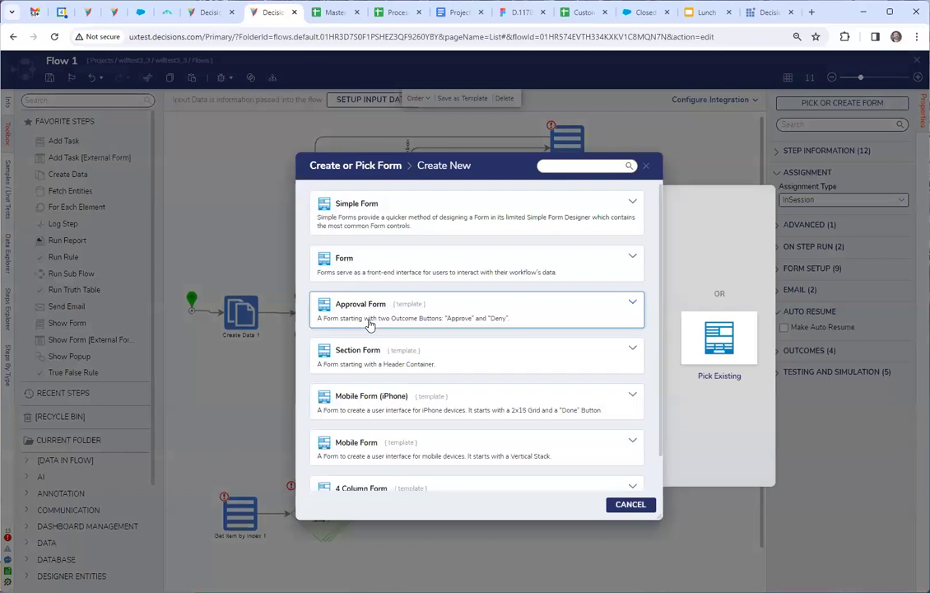
left_click(461, 260)
left_click(512, 286)
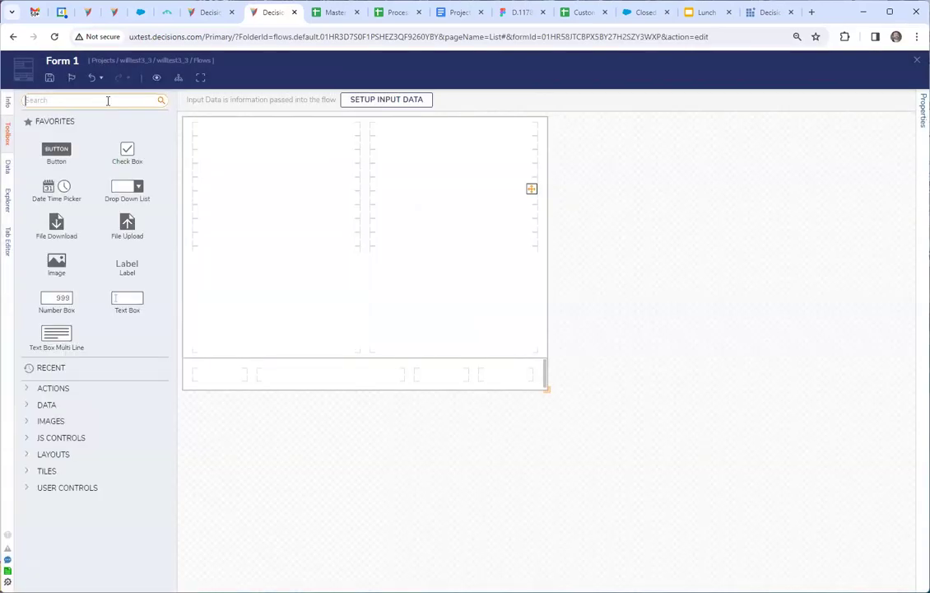
Find the "sub dialog" controls and place a Sub Dialog Button in the form footer's last cell with a Sub Dialog Image Button beside it.
type("subf")
type("dialogu")
type("e")
key("BackSpace")
key("BackSpace")
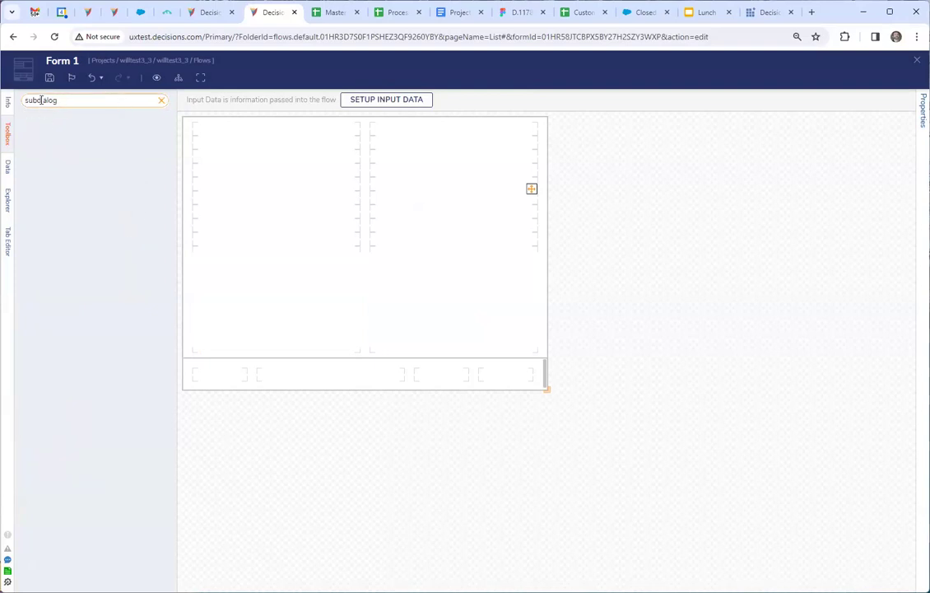
left_click(39, 100)
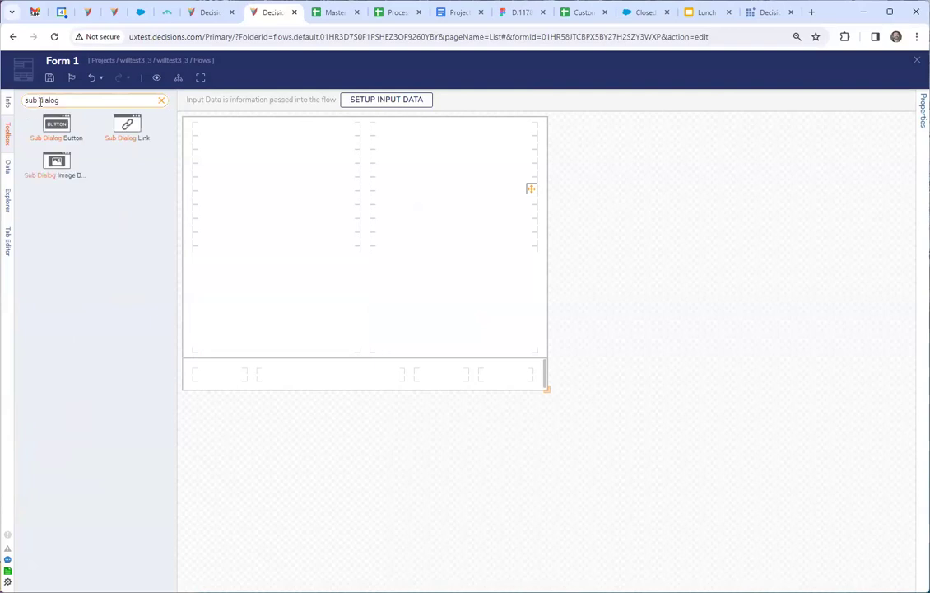
left_click_drag(58, 136, 506, 376)
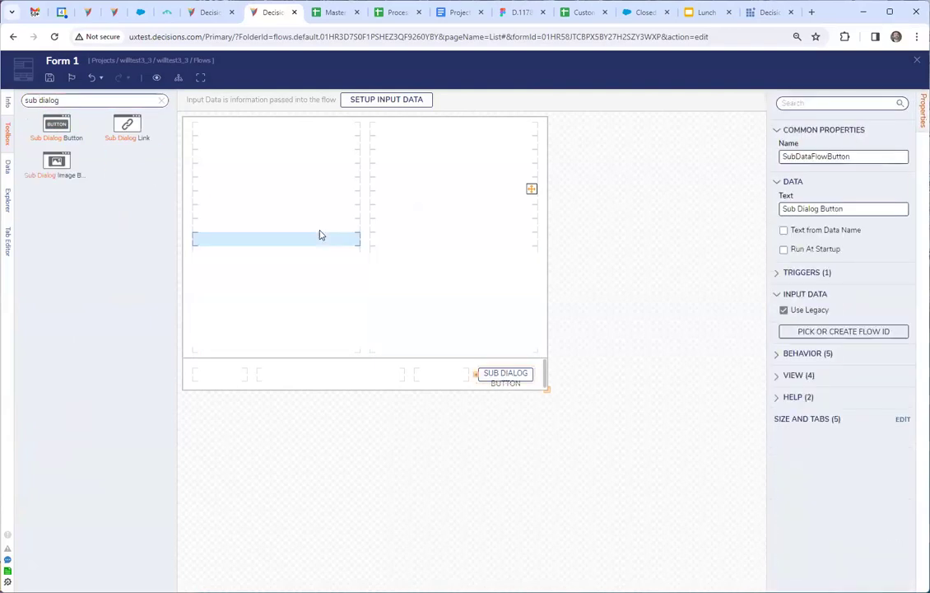
left_click_drag(261, 290, 445, 381)
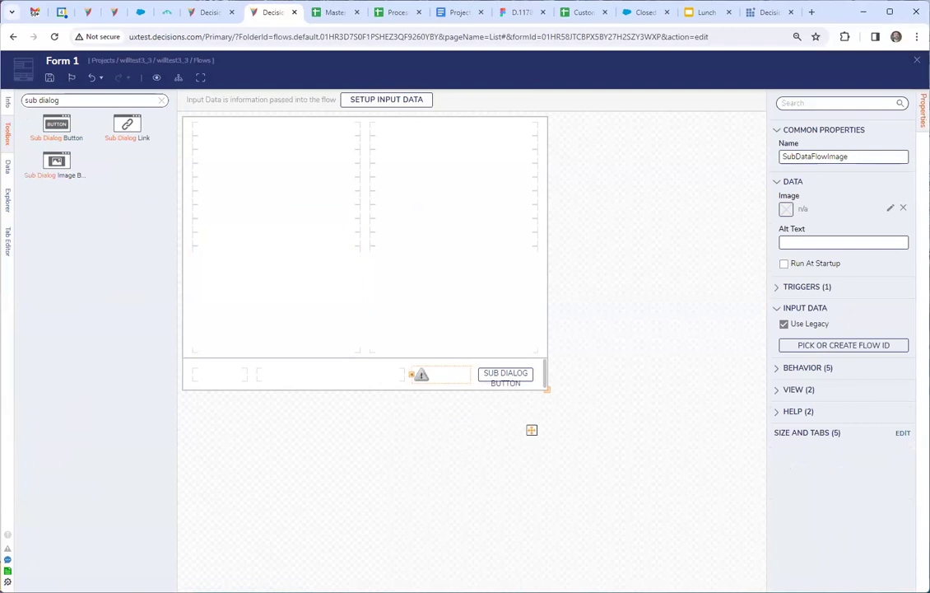
Find the "button" controls and place an Image Button in the first cell of the form's footer.
left_click(162, 100)
left_click(78, 103)
type("button")
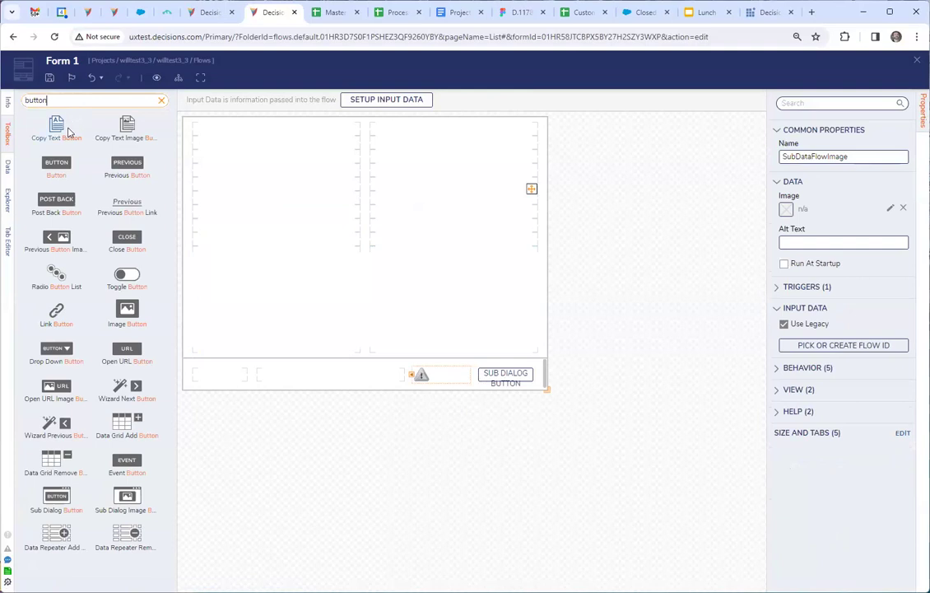
left_click_drag(124, 309, 223, 375)
Find the "event" controls and place an Event Image in the form grid's first column.
left_click(118, 104)
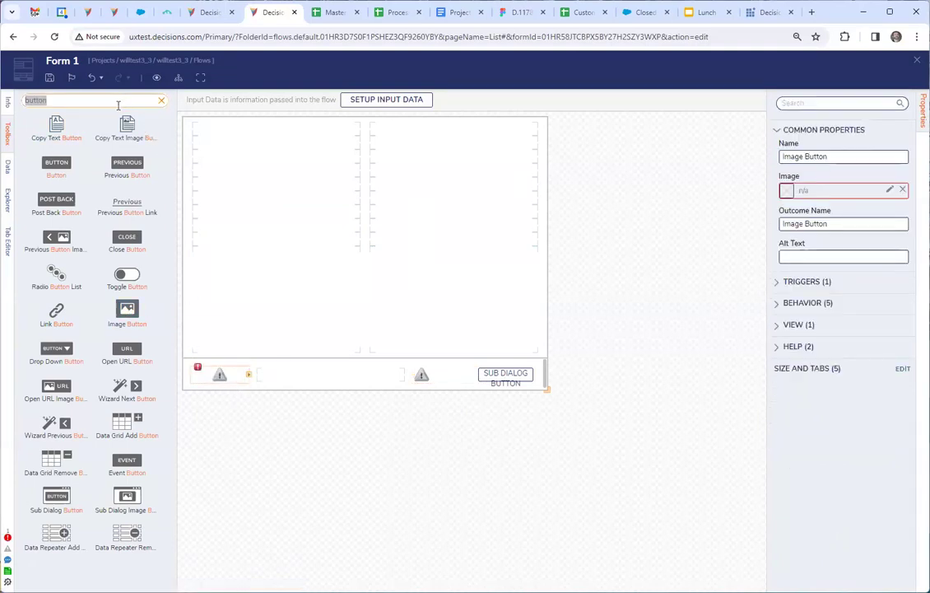
type("event")
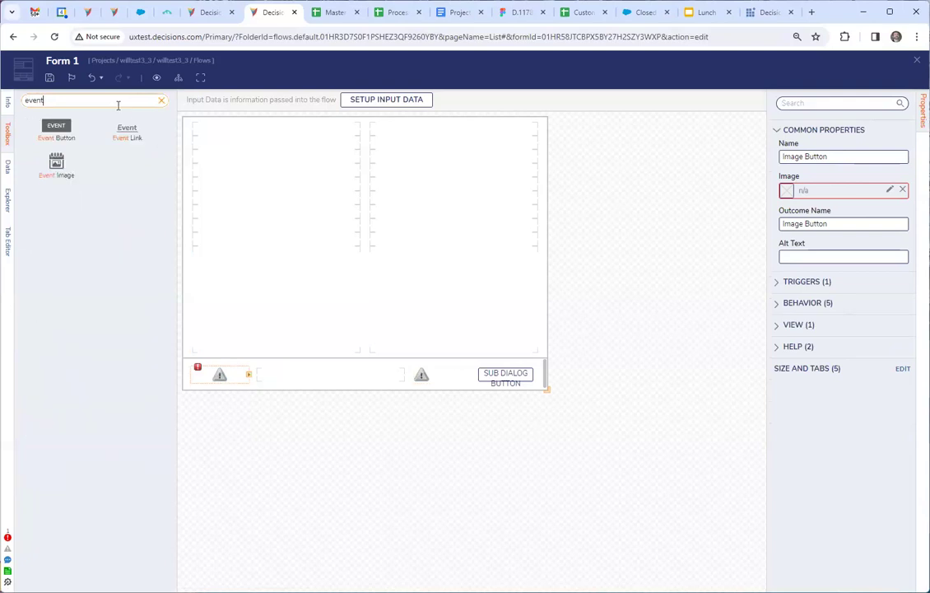
left_click_drag(59, 166, 220, 245)
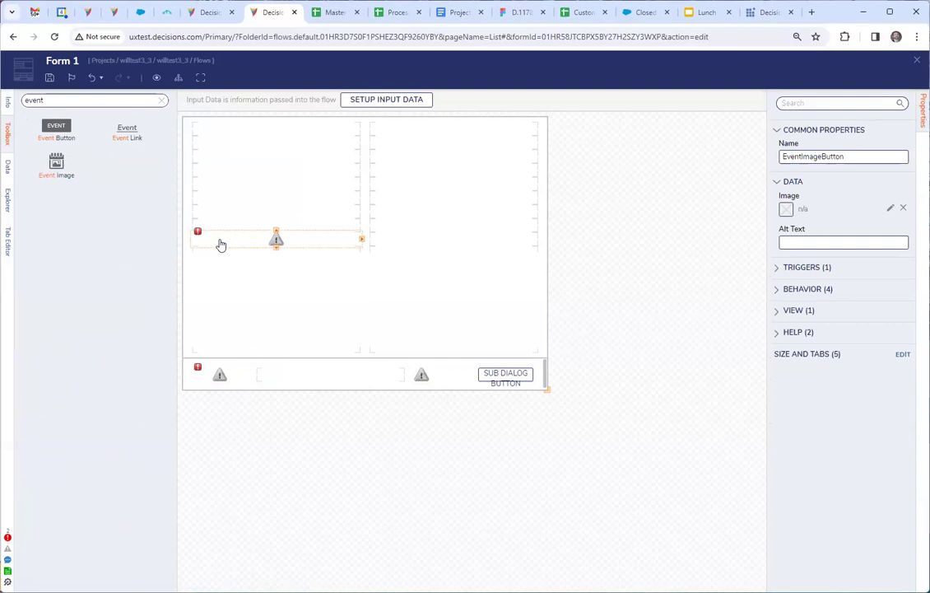
left_click_drag(220, 245, 497, 397)
Review the Sub Dialog Button's properties and Form 1's details, and save Form 1 and Flow 1 while closing their designers.
left_click(511, 379)
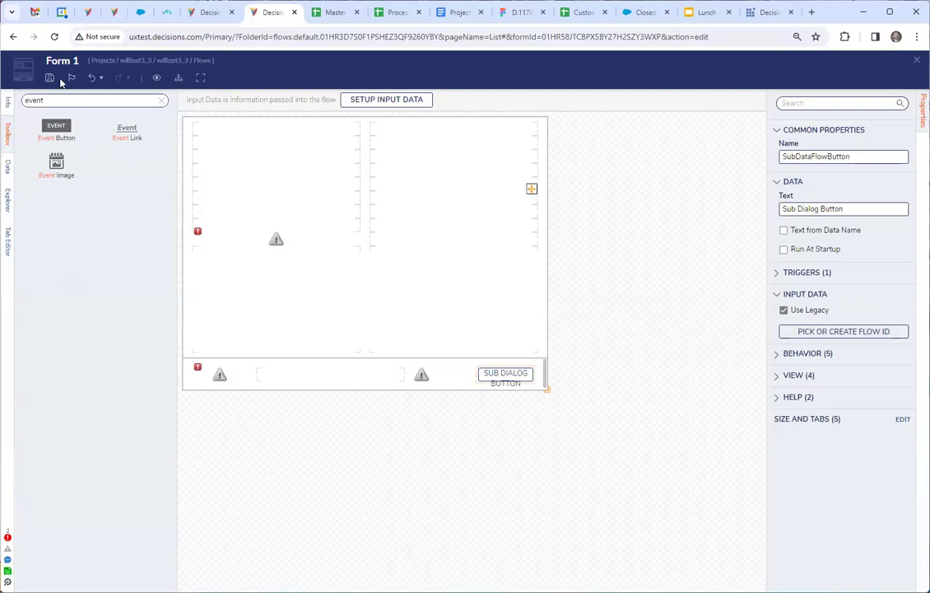
left_click(12, 110)
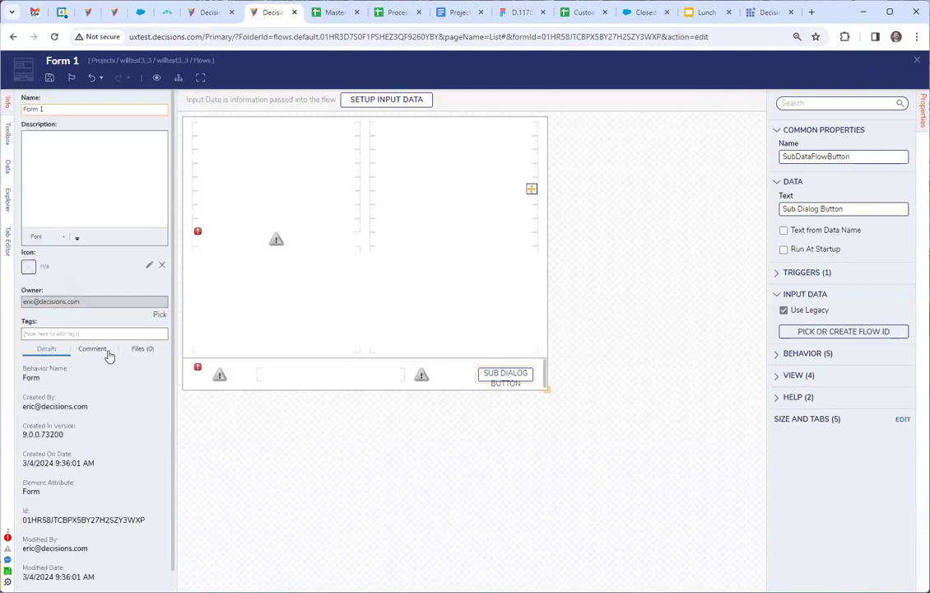
scroll(96, 315, "down", 1)
left_click(917, 60)
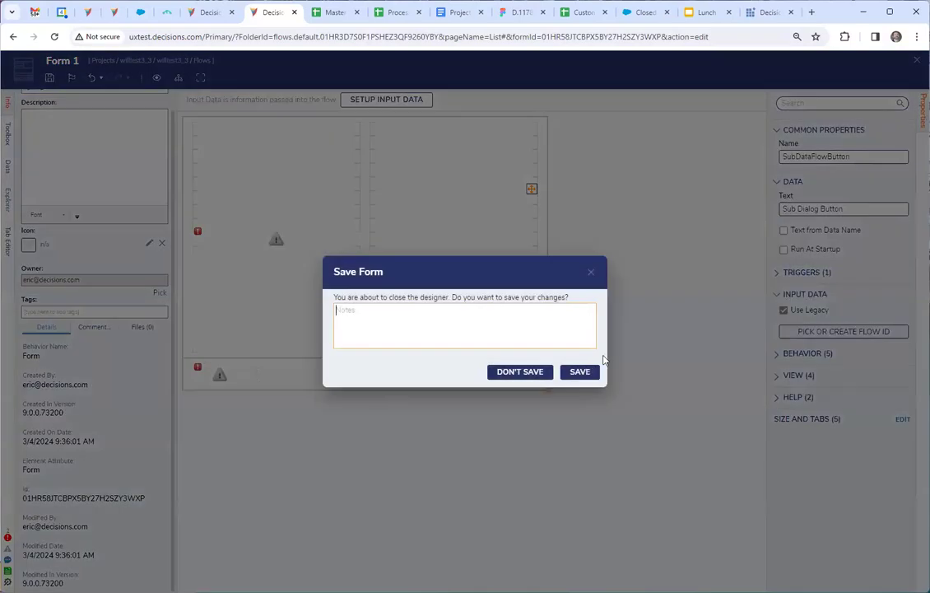
left_click(580, 373)
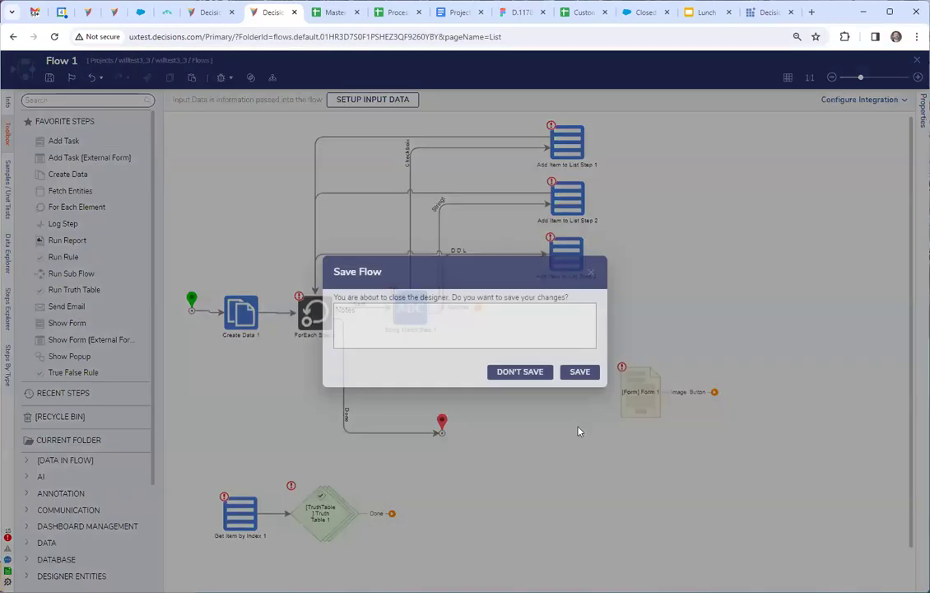
left_click(579, 372)
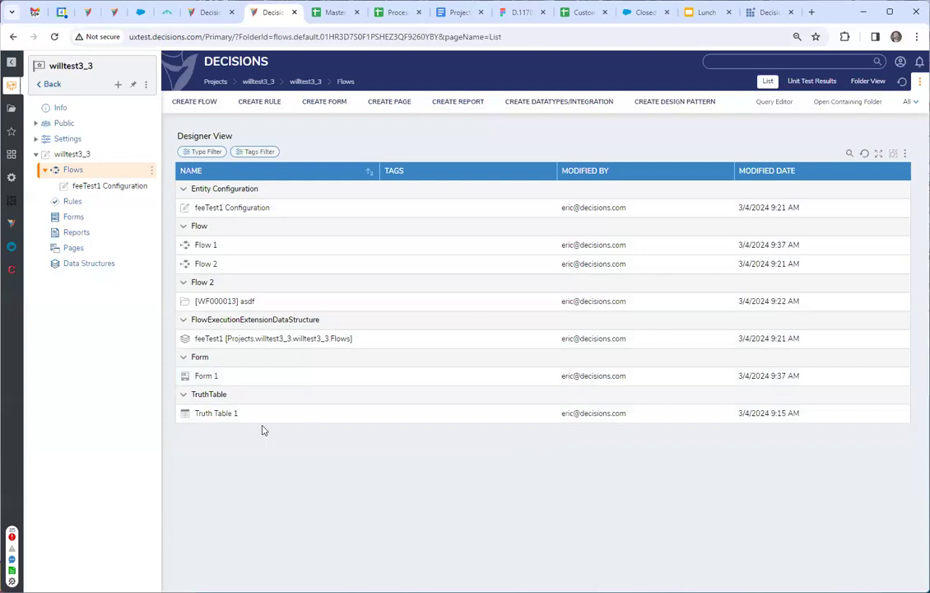
Open the Revert To Version dialog for Form 1 and examine its available versions.
right_click(225, 377)
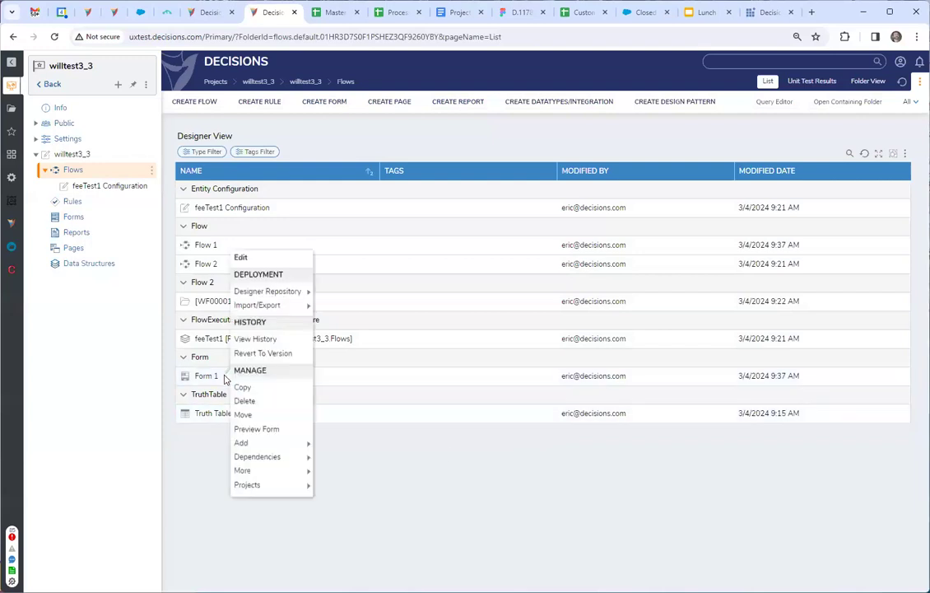
mouse_move(266, 474)
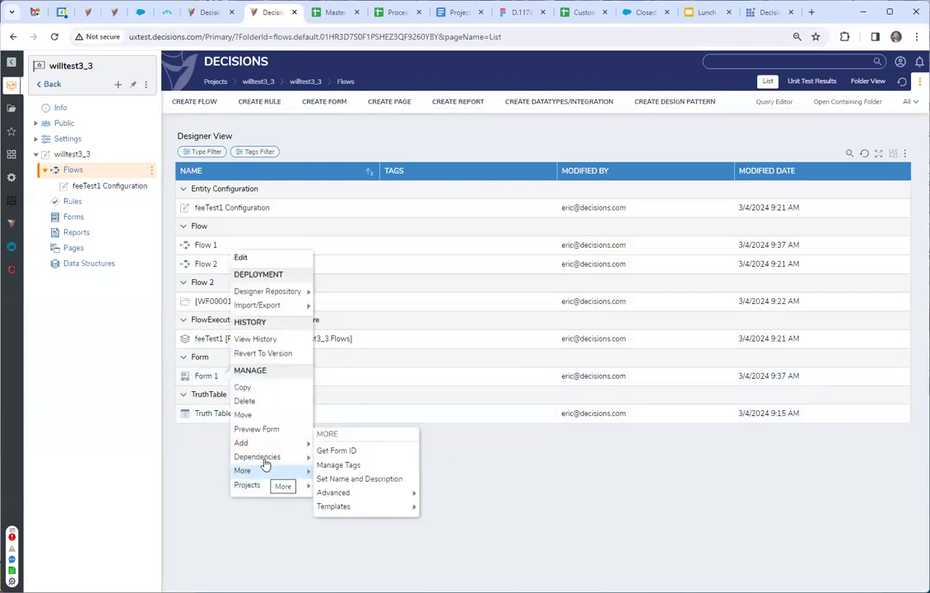
left_click(279, 357)
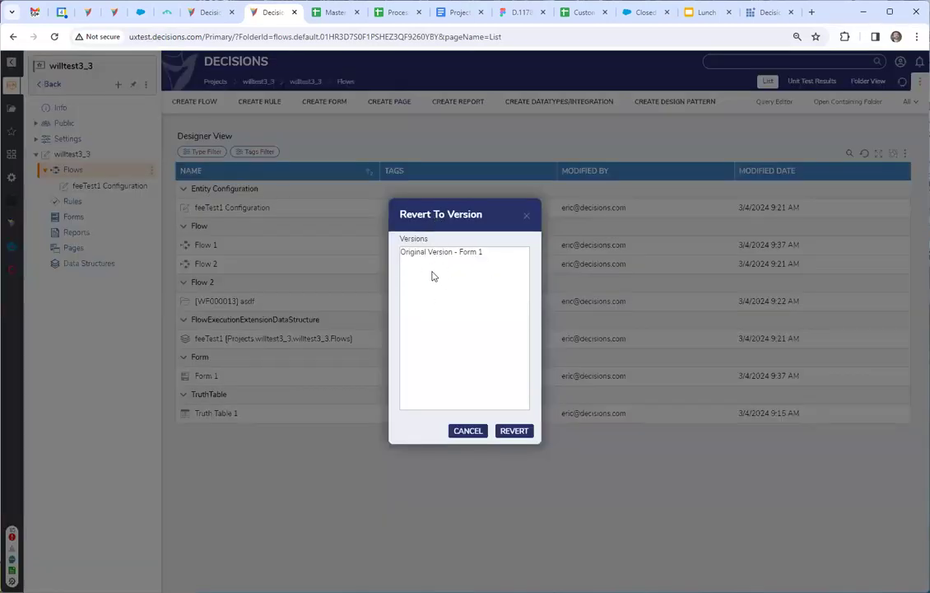
mouse_move(494, 208)
left_mouse_down()
mouse_move(502, 231)
mouse_move(496, 216)
left_mouse_up()
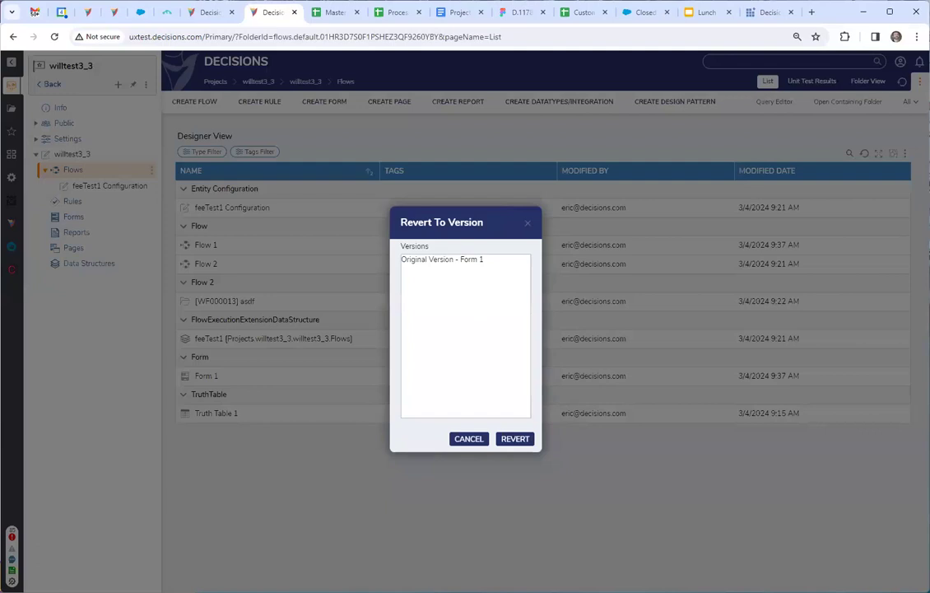
Leave the version dialog, open Form 1 to inspect the Add Checkpoint dialog, and close it and the designer without adding a checkpoint.
left_click(529, 226)
double_click(205, 376)
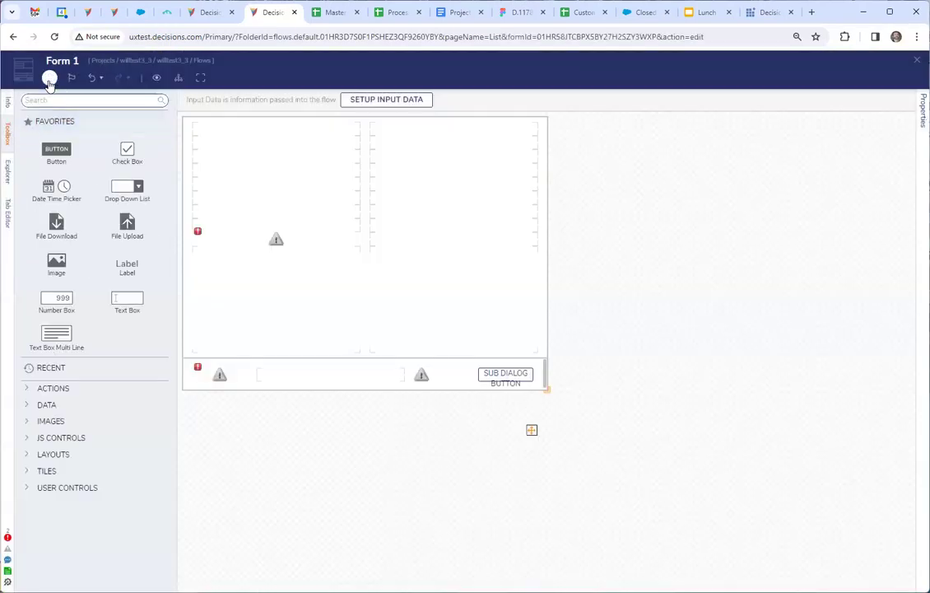
left_click(72, 78)
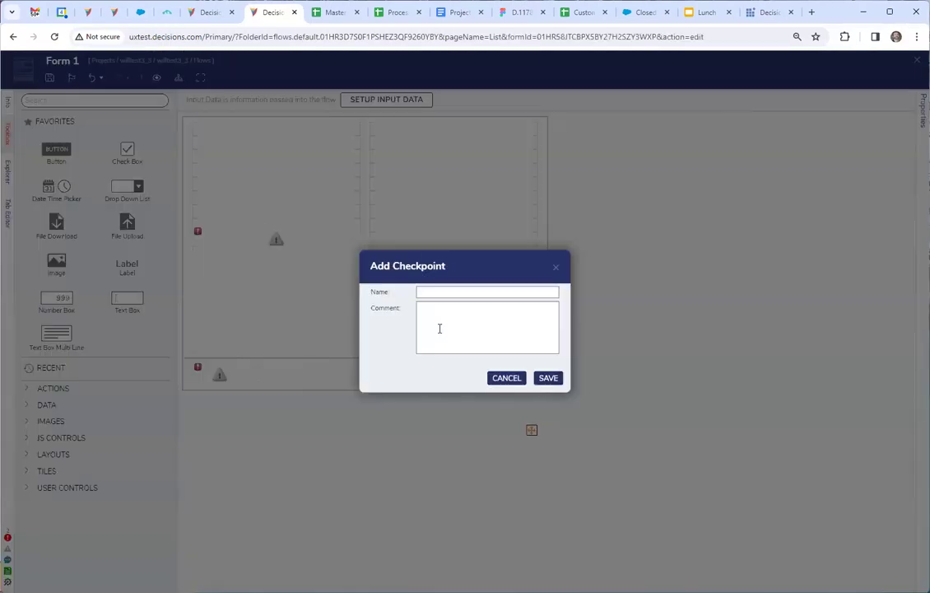
left_click_drag(484, 264, 475, 301)
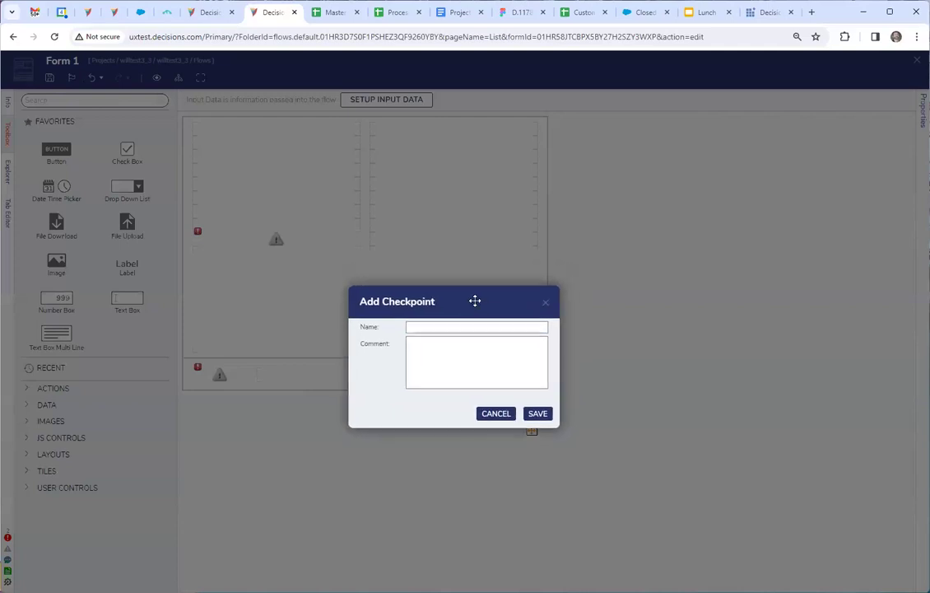
left_click(545, 302)
left_click(917, 60)
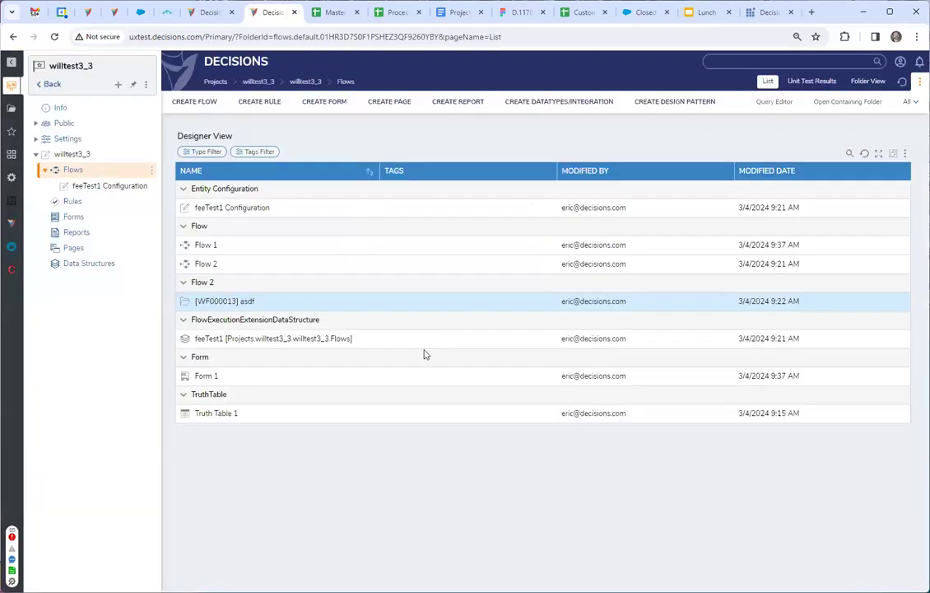
Recheck the versions Form 1 can be reverted to and close the dialog without reverting.
right_click(206, 381)
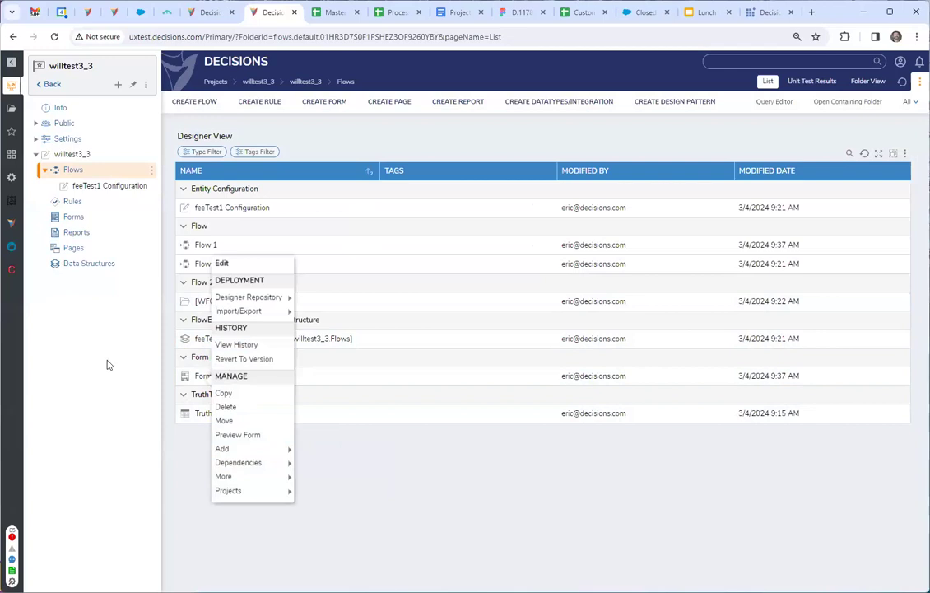
left_click(241, 358)
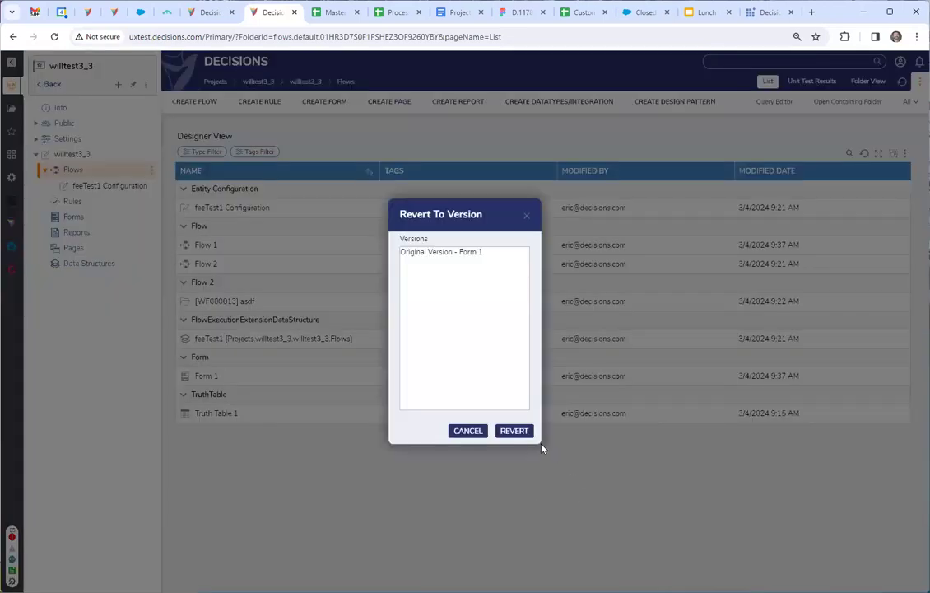
left_click(527, 215)
View Form 1's history, inspect the actions available for its original version, and close the history page.
right_click(200, 379)
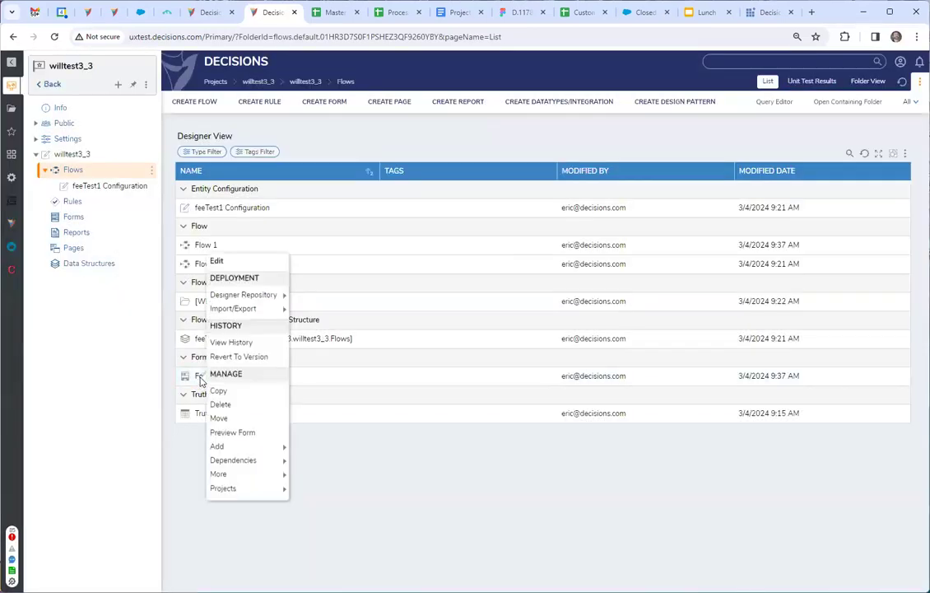
left_click(239, 344)
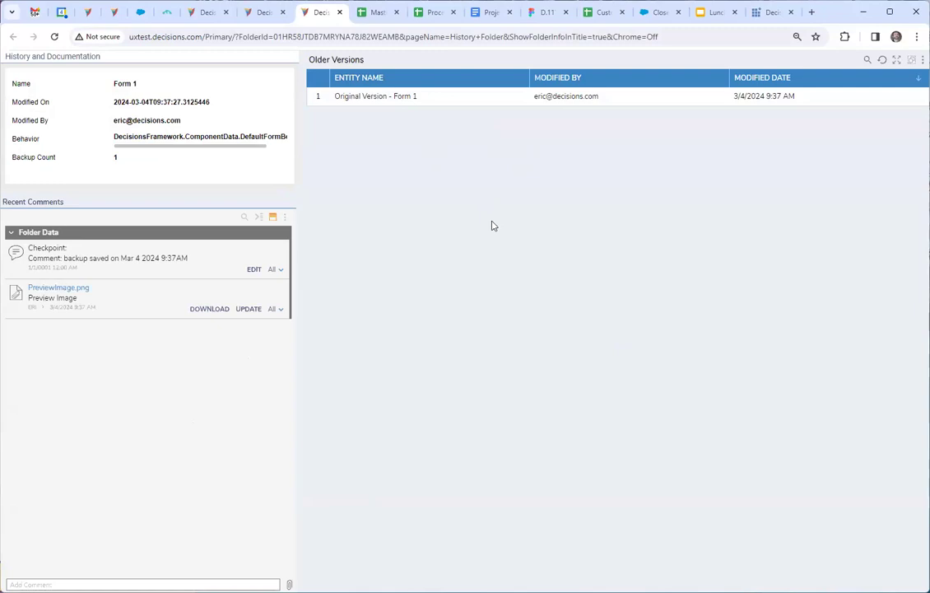
right_click(428, 97)
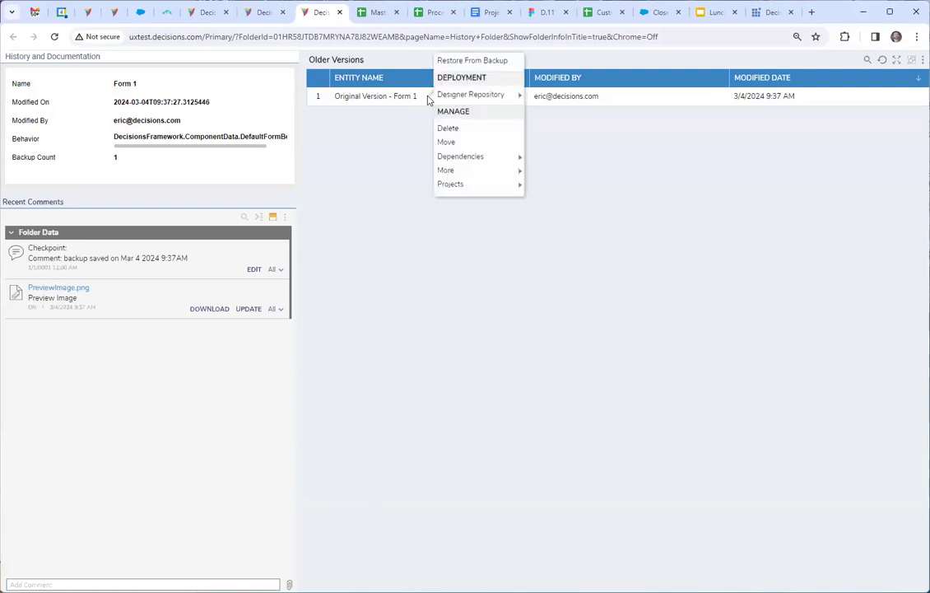
left_click(396, 321)
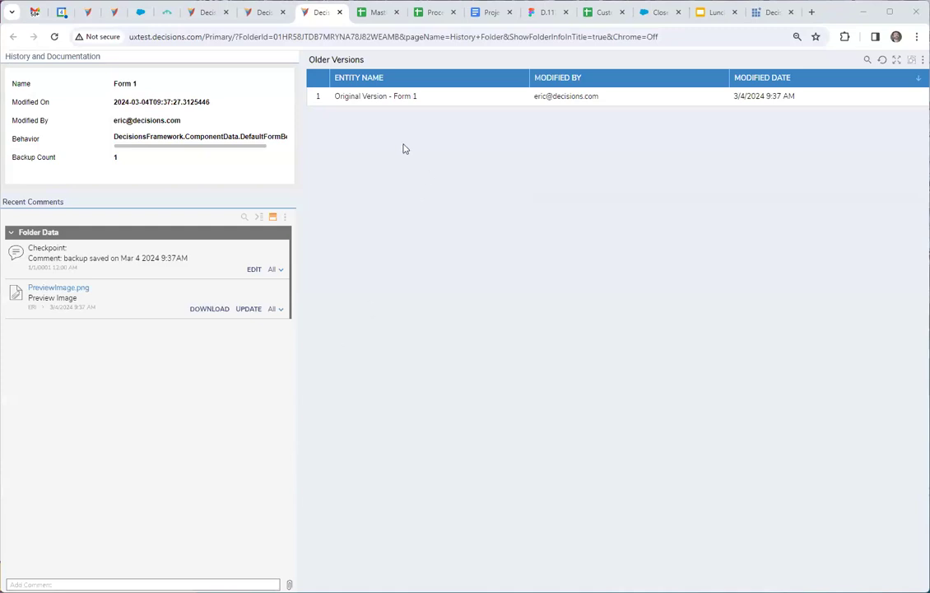
left_click(339, 12)
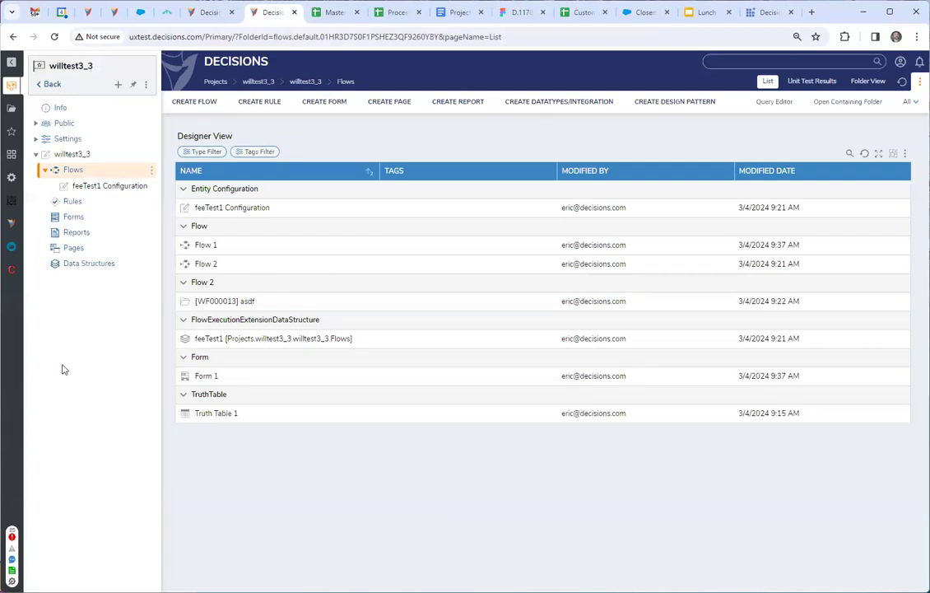
Reopen Form 1 for editing and examine the Actions controls in its toolbox.
double_click(208, 378)
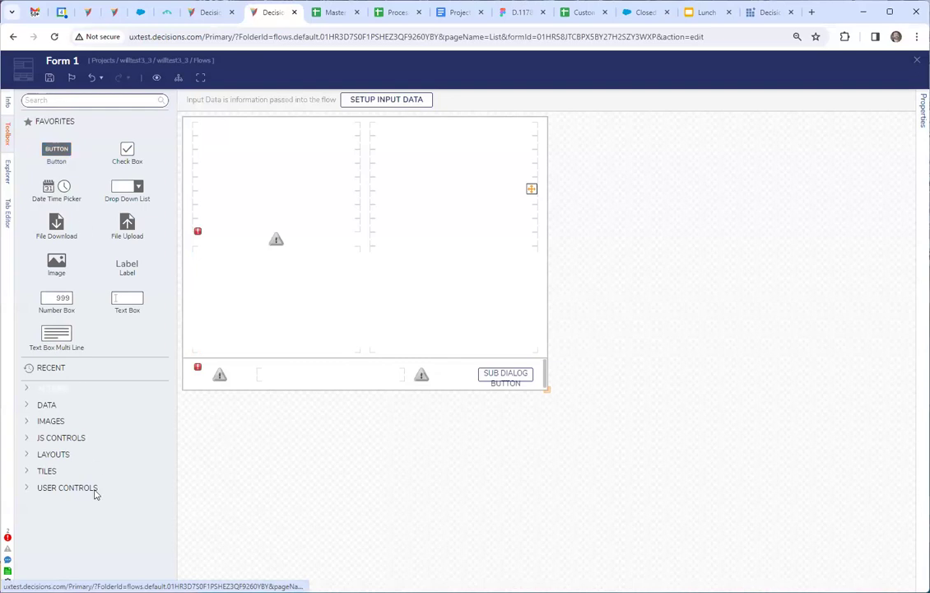
left_click(25, 388)
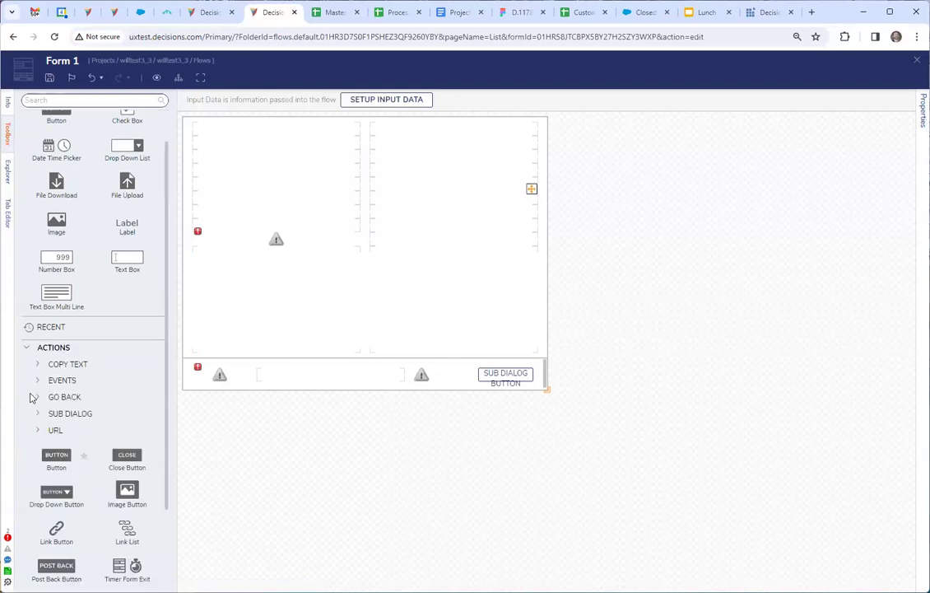
scroll(33, 424, "down", 1)
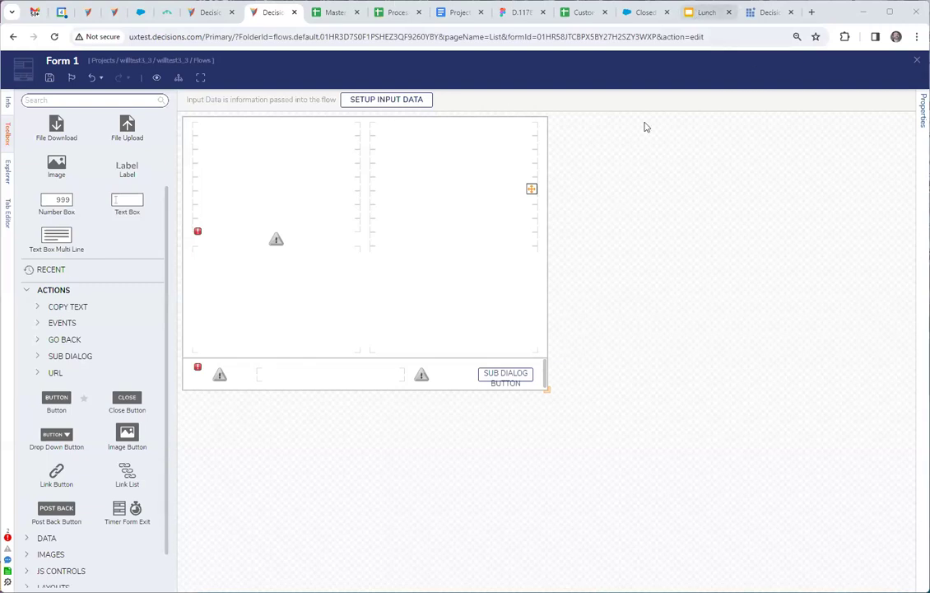
Switch past the Lunch & Learn slides to the local Decisions Studio site's task queues.
left_click(706, 12)
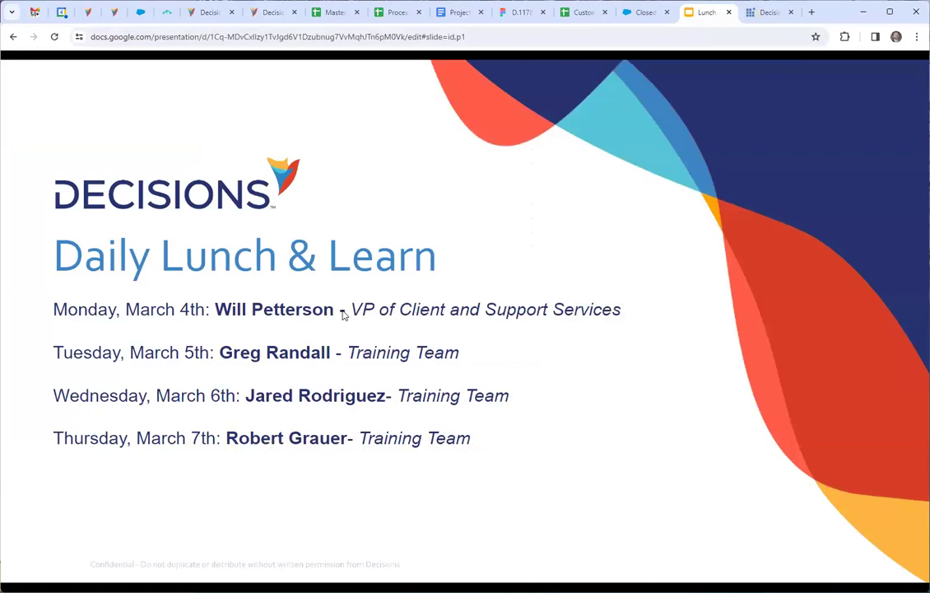
left_click(770, 14)
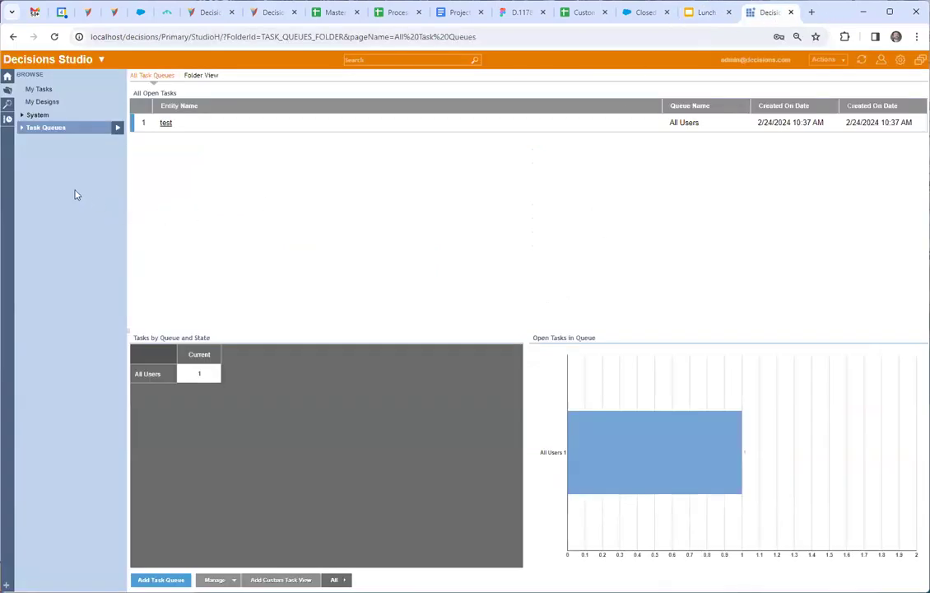